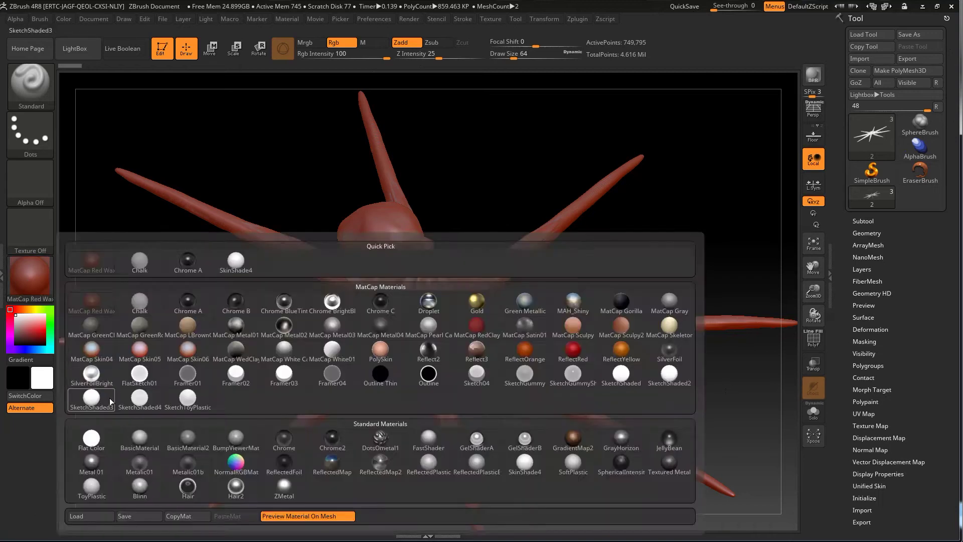
- Apply BasicMaterial2 to the octopus and select its body subtool
click(176, 440)
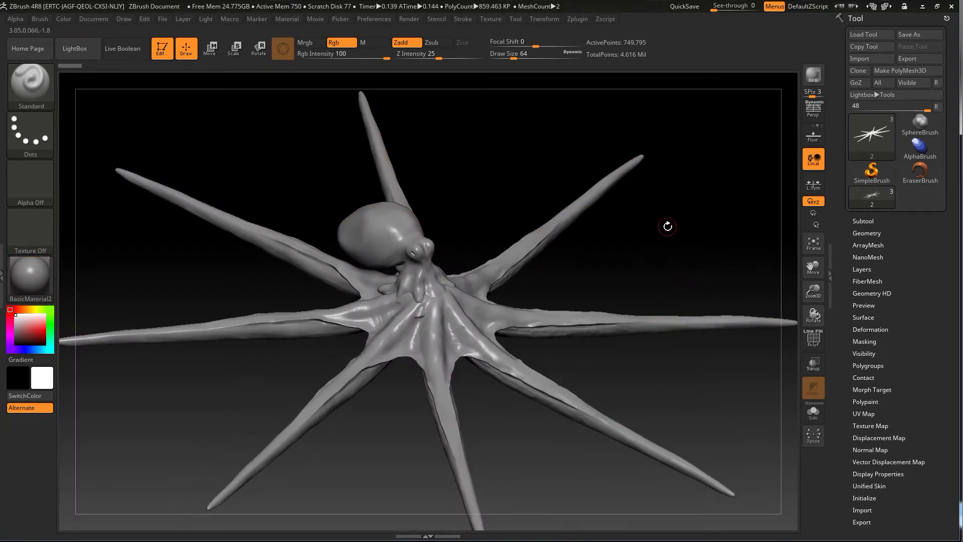
alt+right_drag(673, 224, 764, 301)
click(863, 220)
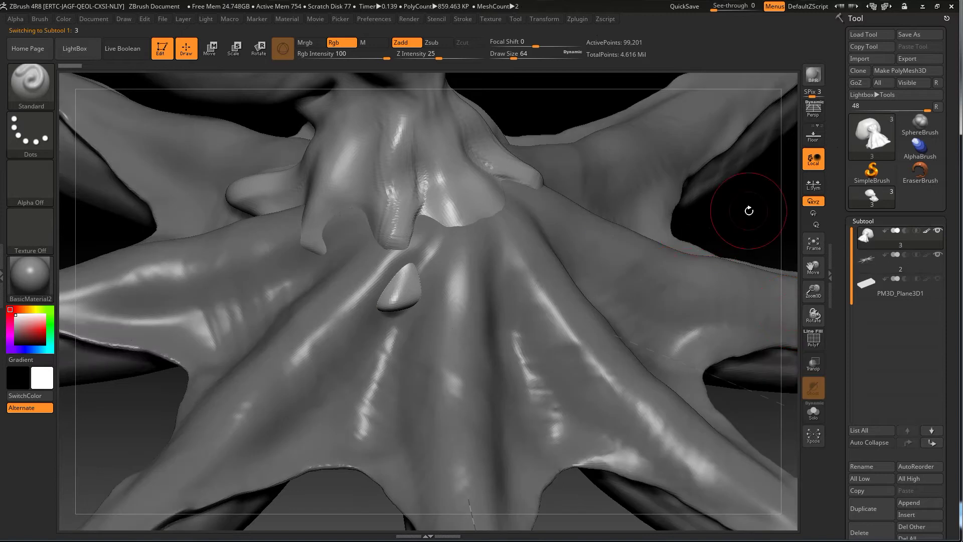
drag(749, 211, 511, 311)
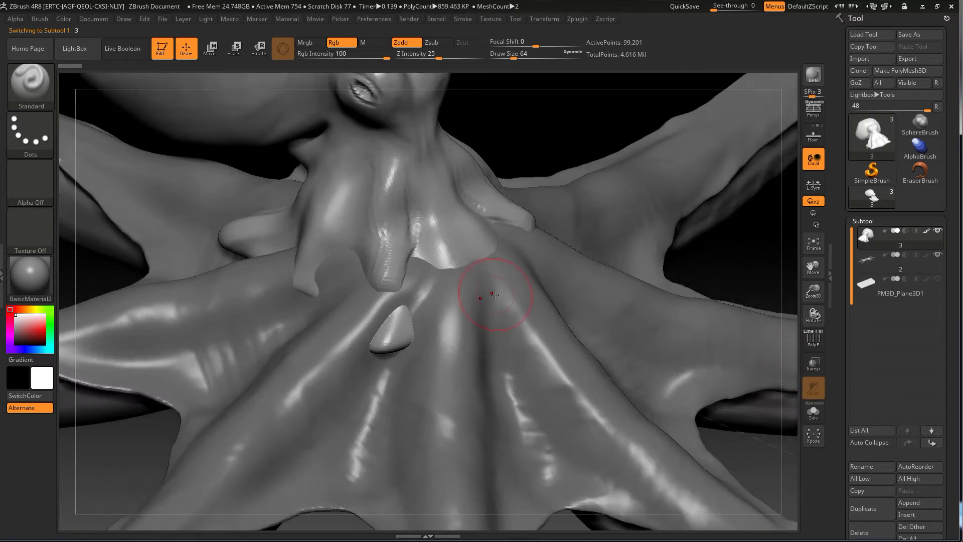
key(b)
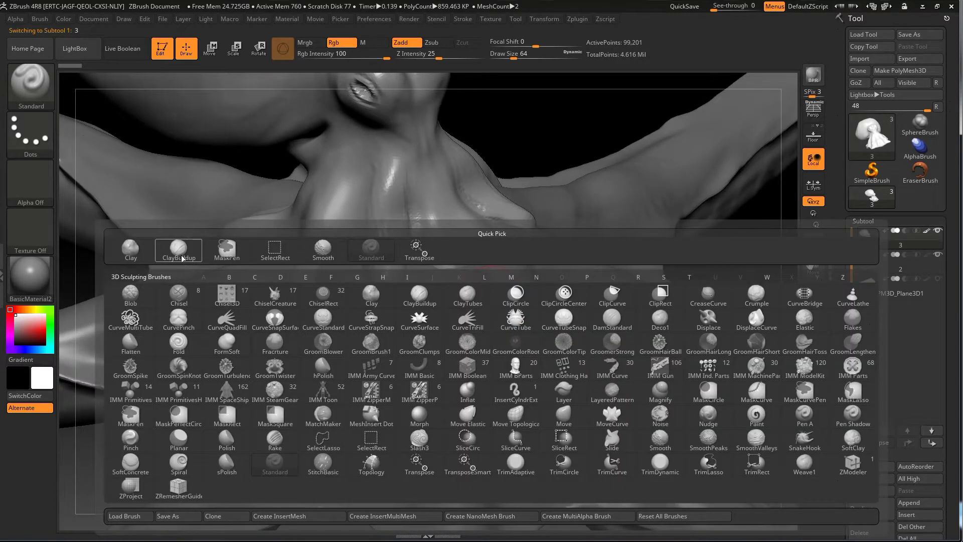
click(179, 251)
key(ctrl+z)
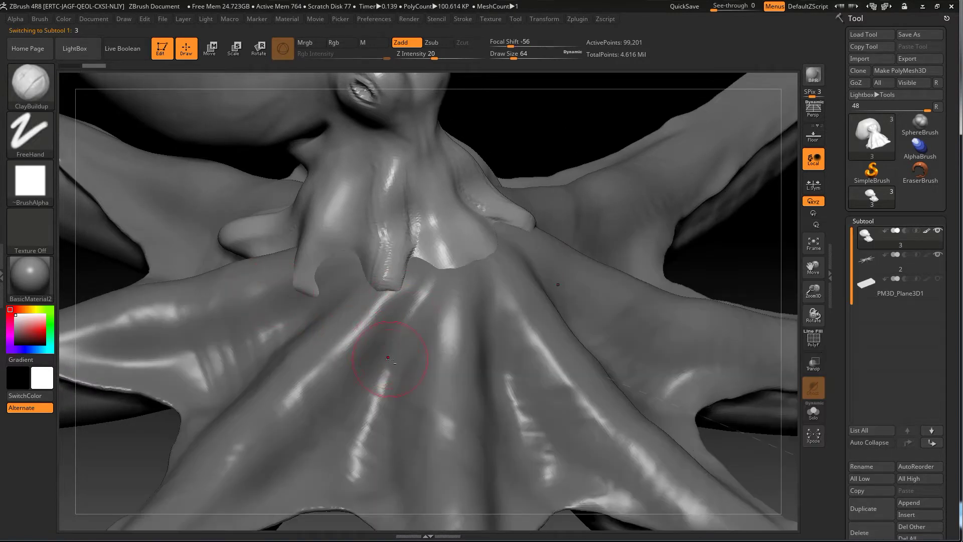
mouse_move(602, 191)
mouse_down()
mouse_move(473, 204)
mouse_move(599, 271)
mouse_move(528, 284)
mouse_up()
- Subdivide the octopus body with Ctrl+D and switch to the Move brush, undoing a trial tentacle reshape
key(ctrl+d)
key(b)
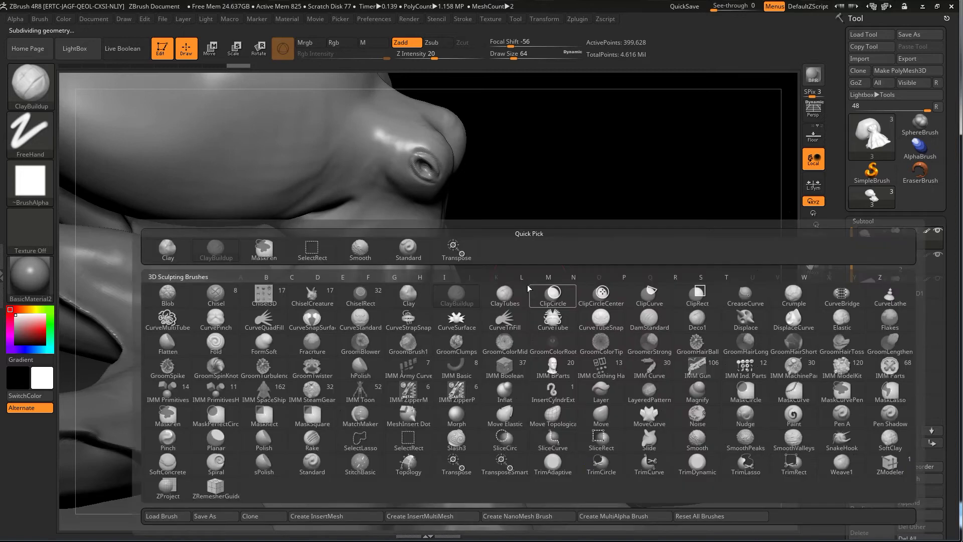
key(m)
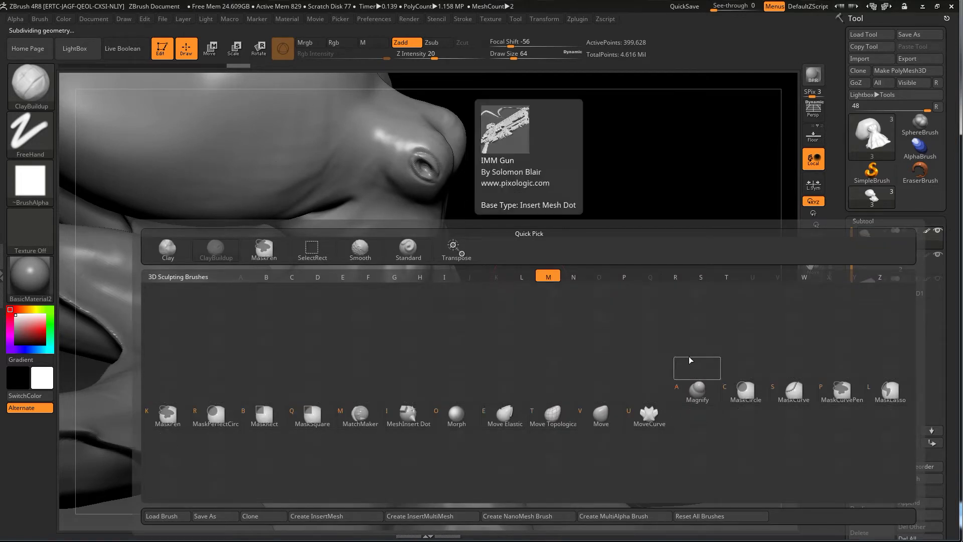
key(v)
mouse_move(612, 387)
mouse_down()
mouse_move(279, 301)
mouse_move(294, 305)
mouse_up()
key(s)
mouse_move(223, 321)
mouse_down()
mouse_move(215, 345)
mouse_move(242, 343)
mouse_up()
key(ctrl+z)
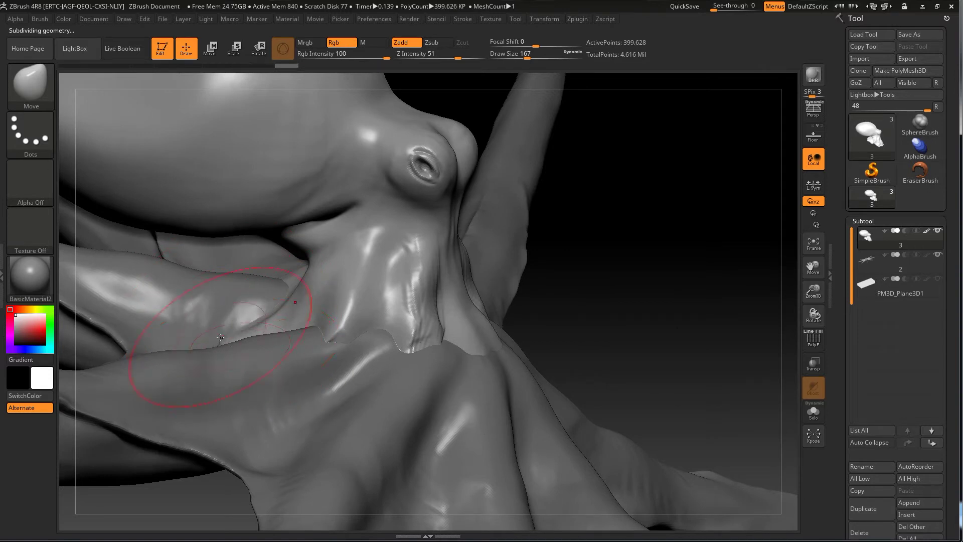
key(ctrl+z)
- Orbit around the octopus head and reduce the Move brush Draw Size to 62
mouse_move(602, 314)
mouse_down()
mouse_move(640, 338)
mouse_move(410, 293)
mouse_up()
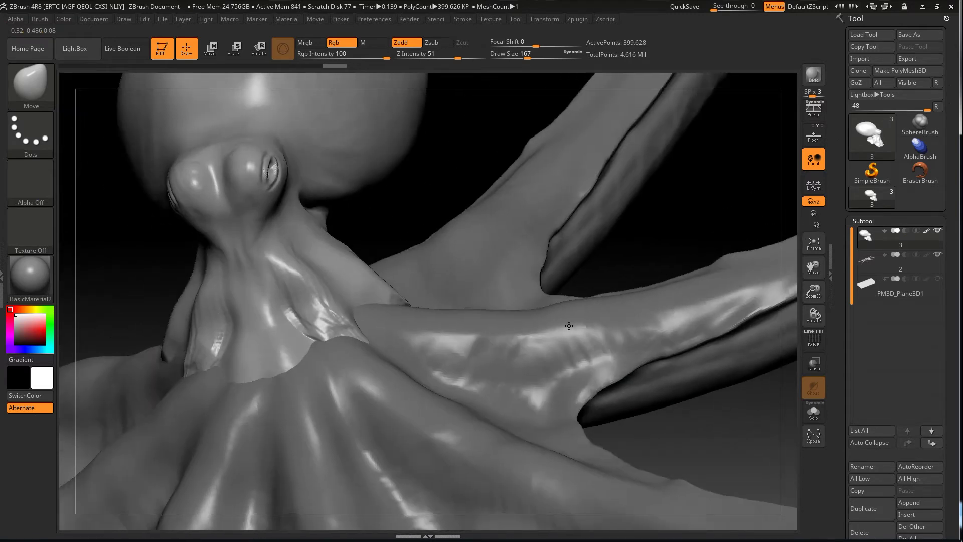
drag(410, 306, 481, 295)
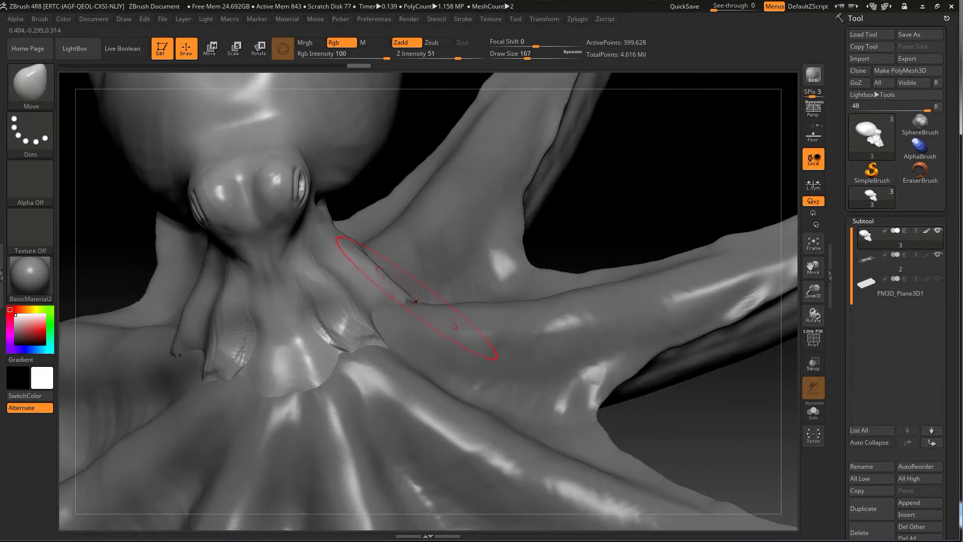
mouse_move(420, 301)
mouse_down()
mouse_move(659, 219)
mouse_move(639, 247)
mouse_up()
key(s)
drag(652, 216, 622, 216)
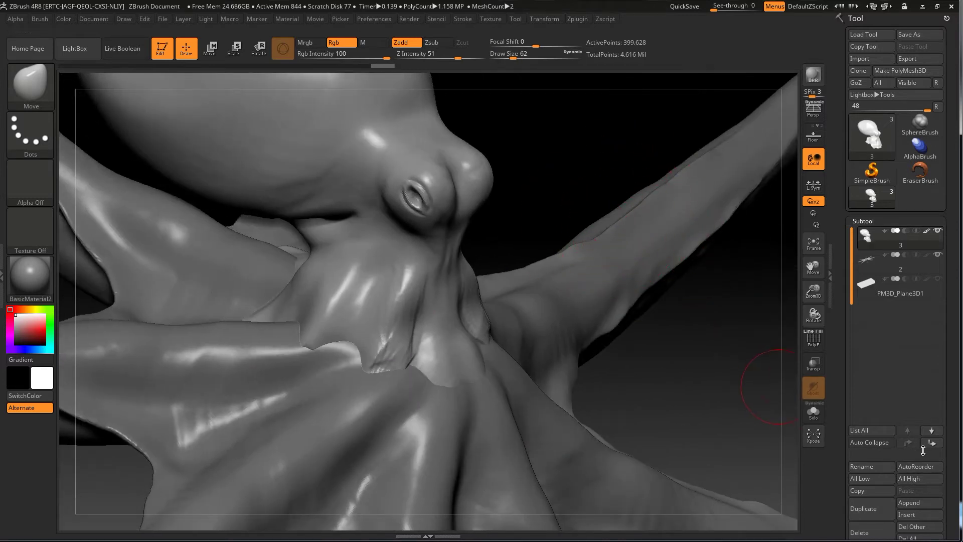
drag(948, 447, 952, 338)
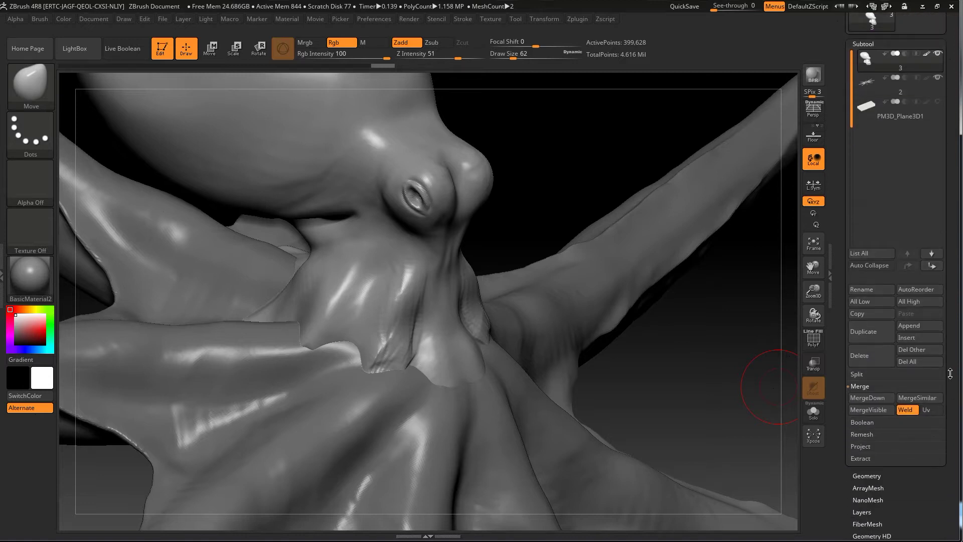
- Raise the subdivision level of both the body and tentacle subtools
click(872, 473)
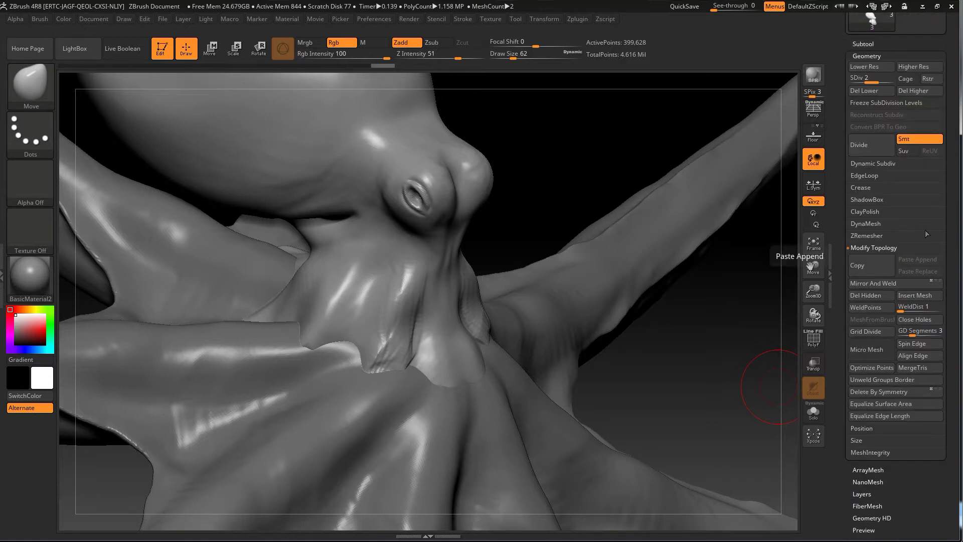
key(d)
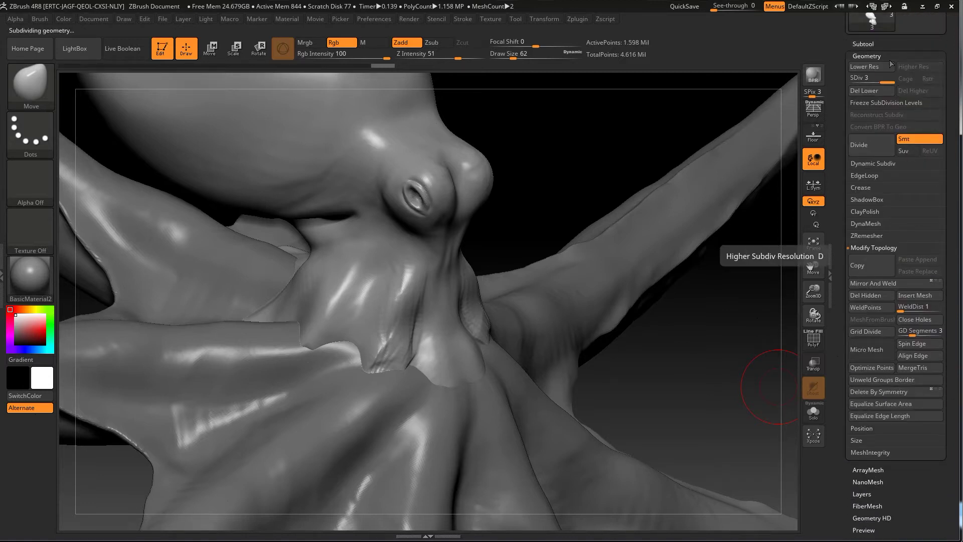
click(877, 44)
click(869, 87)
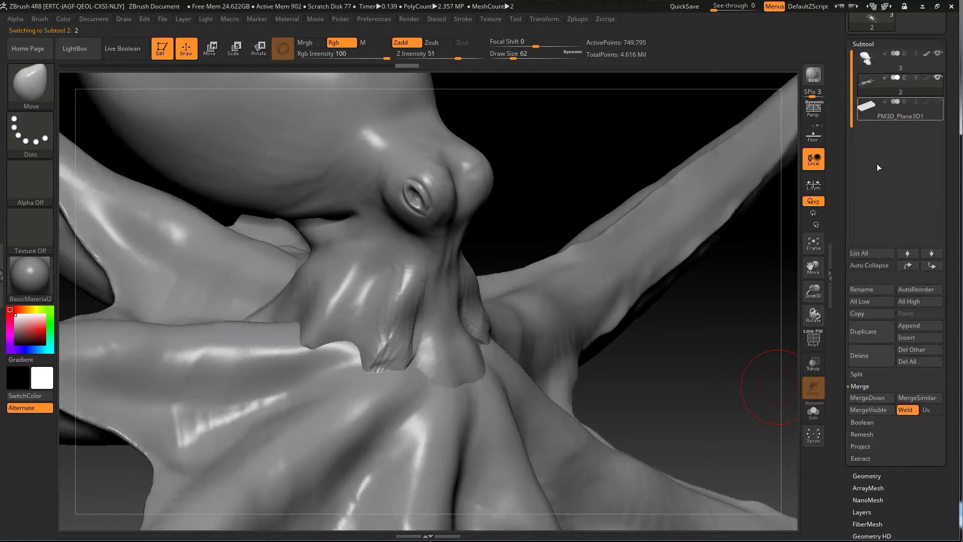
click(867, 474)
click(869, 138)
click(869, 45)
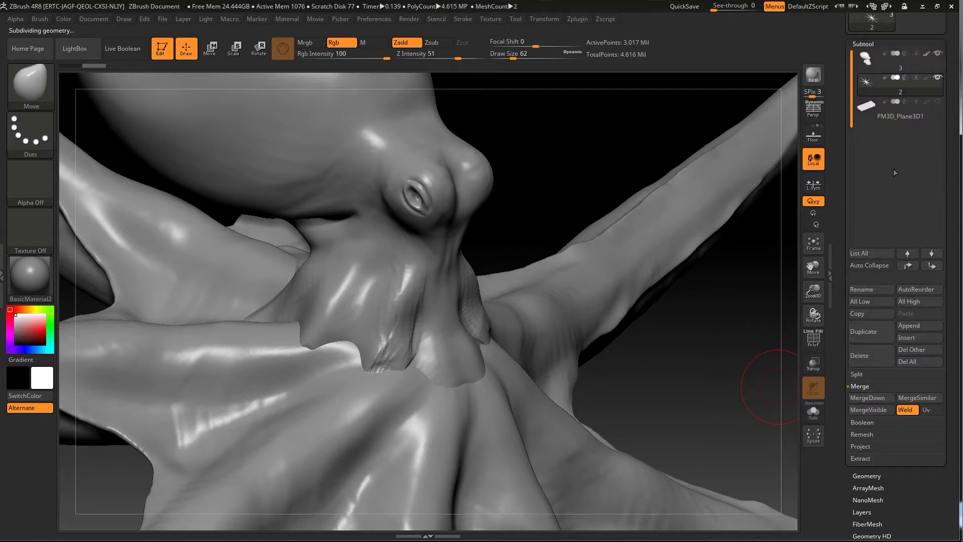
key(Up)
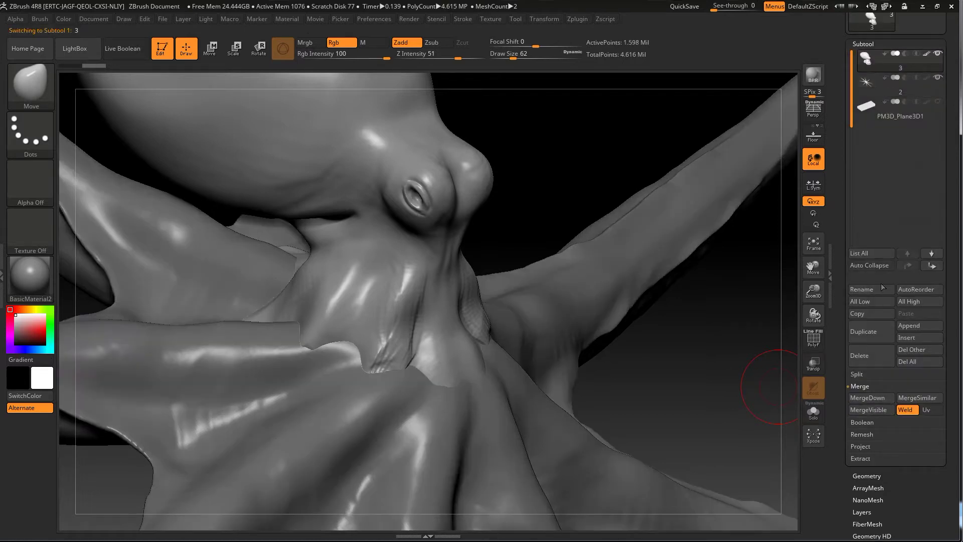
- MergeDown the body with the tentacles, duplicate the merged mesh, and select the copy
click(868, 399)
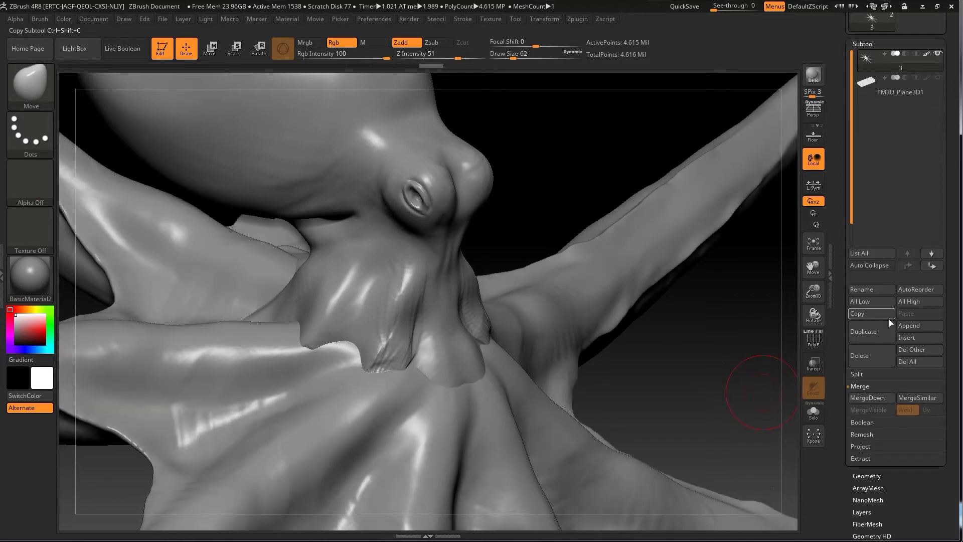
click(869, 332)
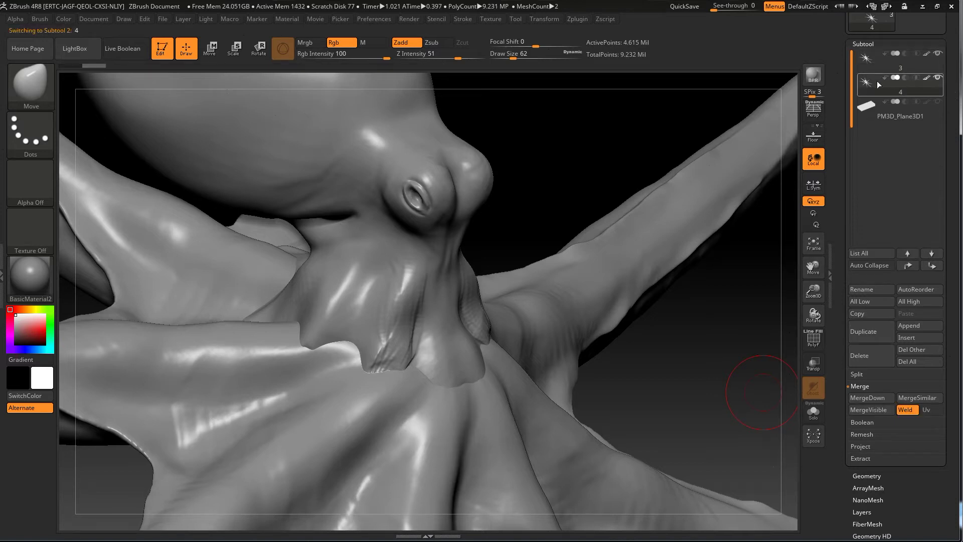
mouse_move(926, 59)
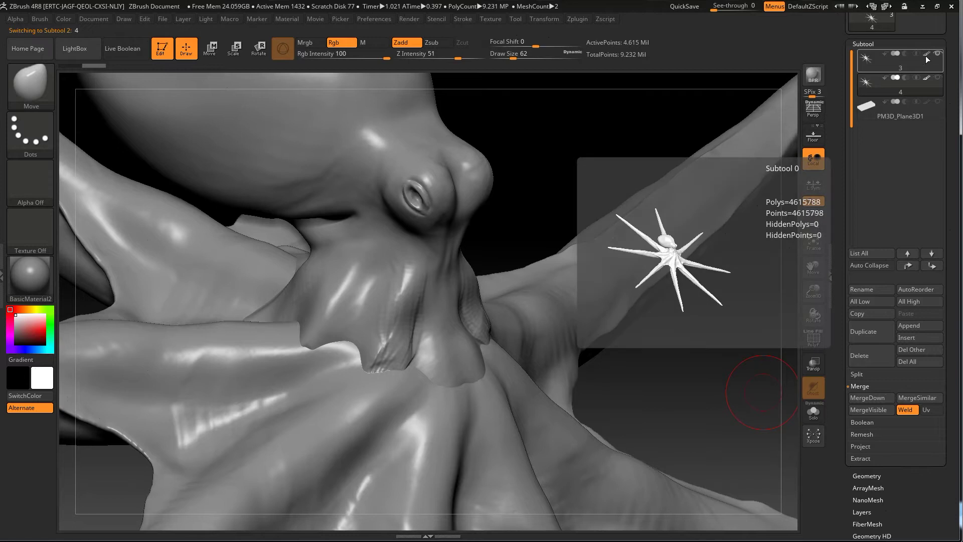
click(869, 57)
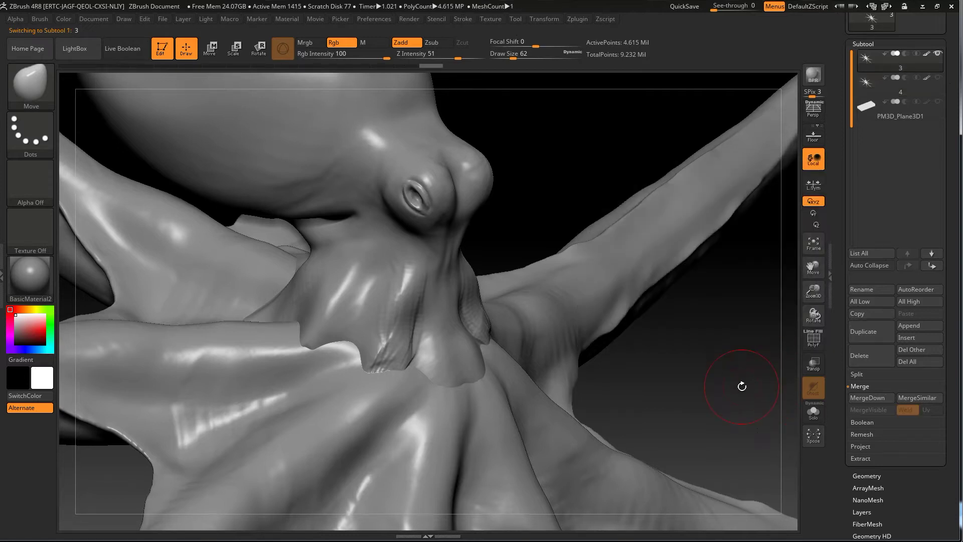
key(f)
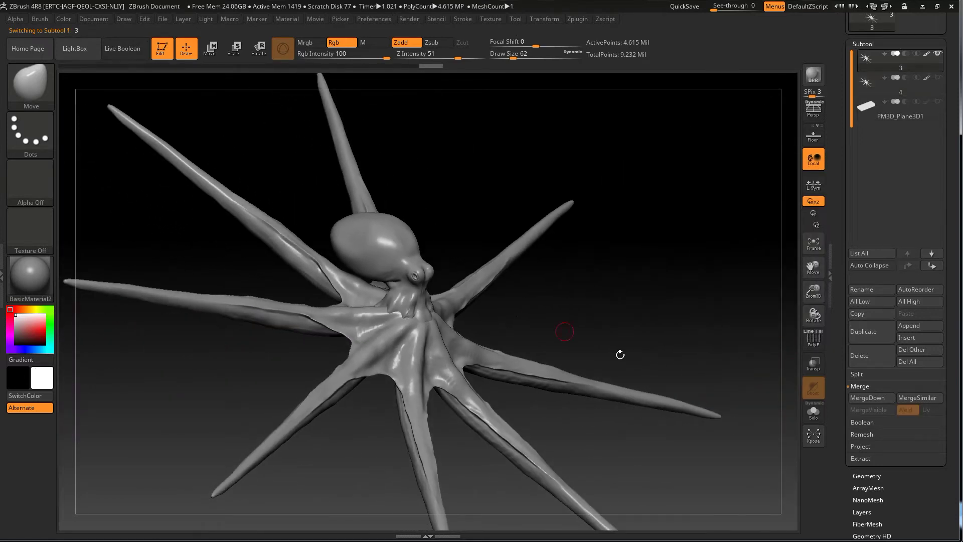
- Set the DynaMesh resolution to 1088 in the Geometry settings
click(867, 475)
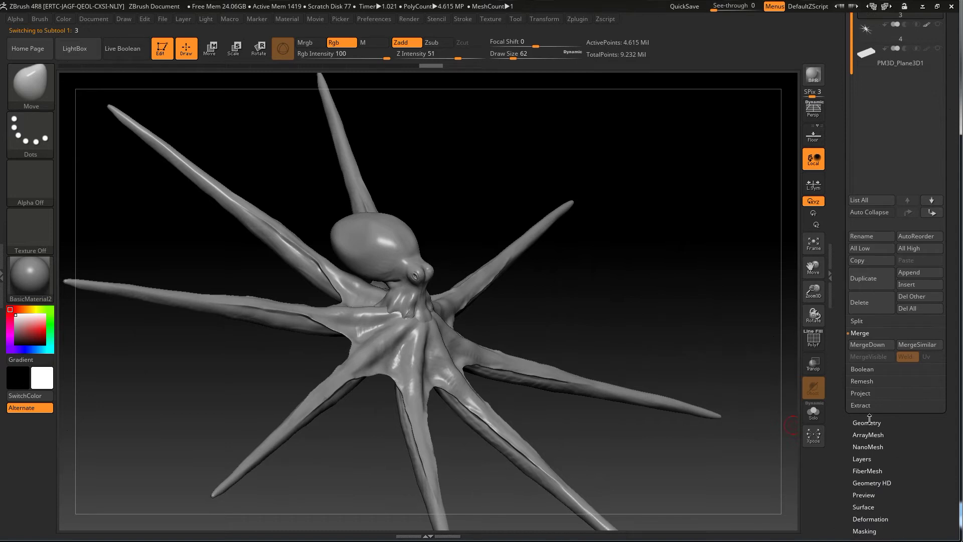
scroll(892, 351, down, 5)
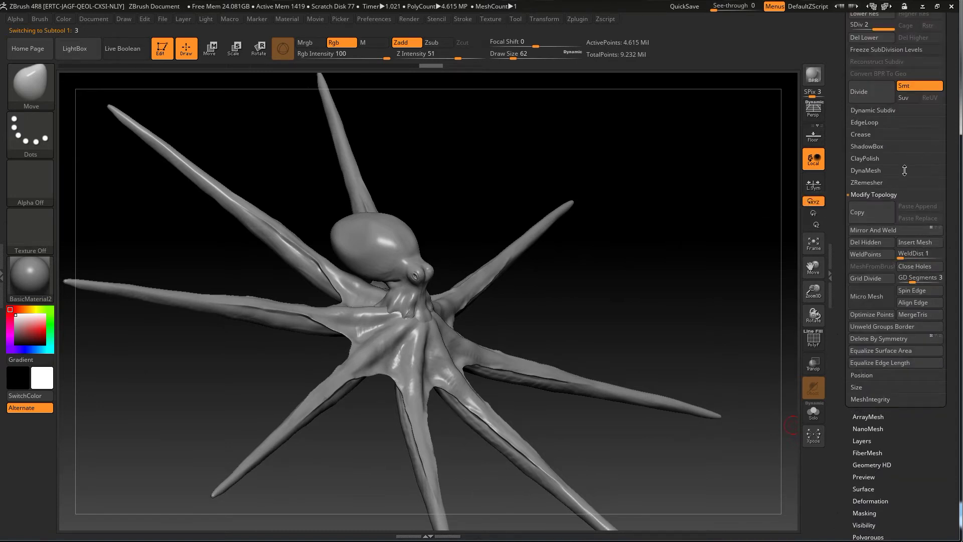
click(876, 170)
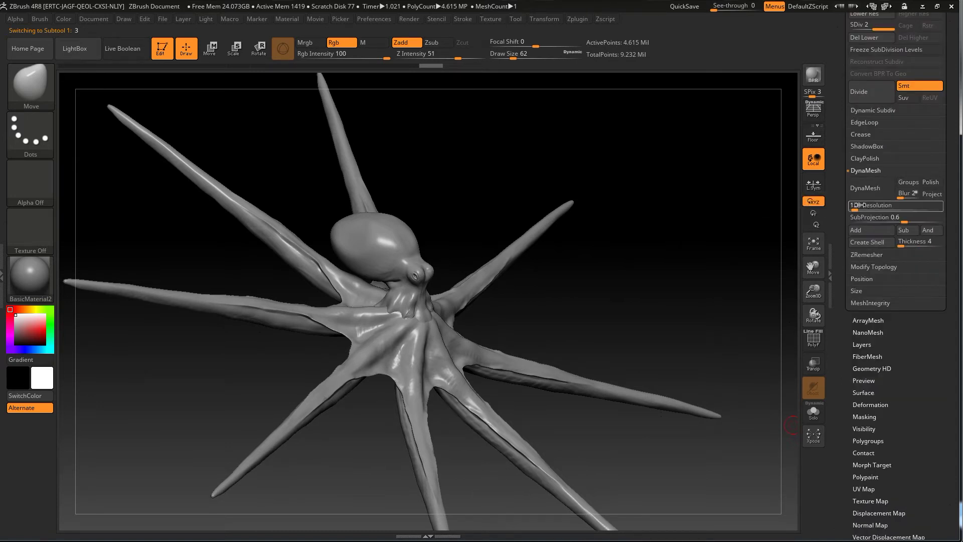
drag(856, 206, 869, 205)
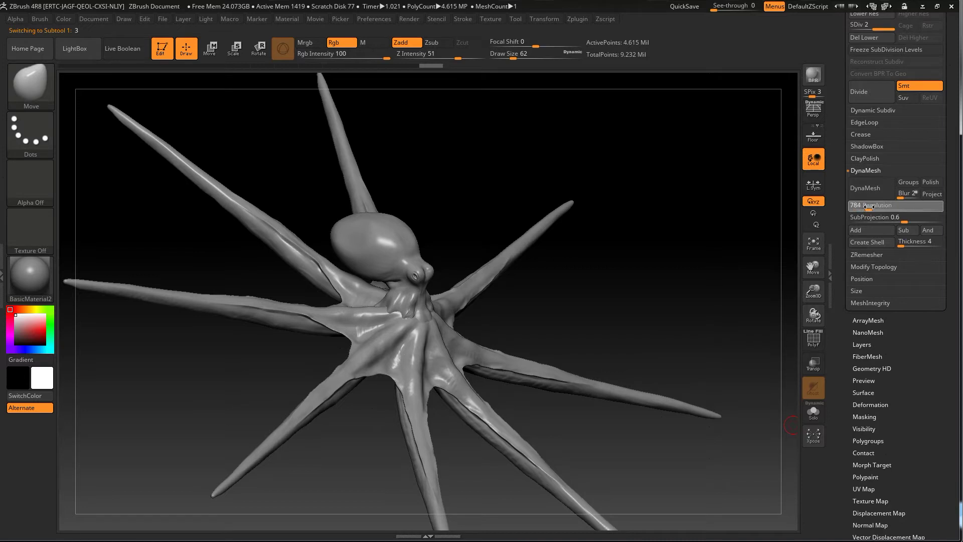
drag(869, 206, 875, 207)
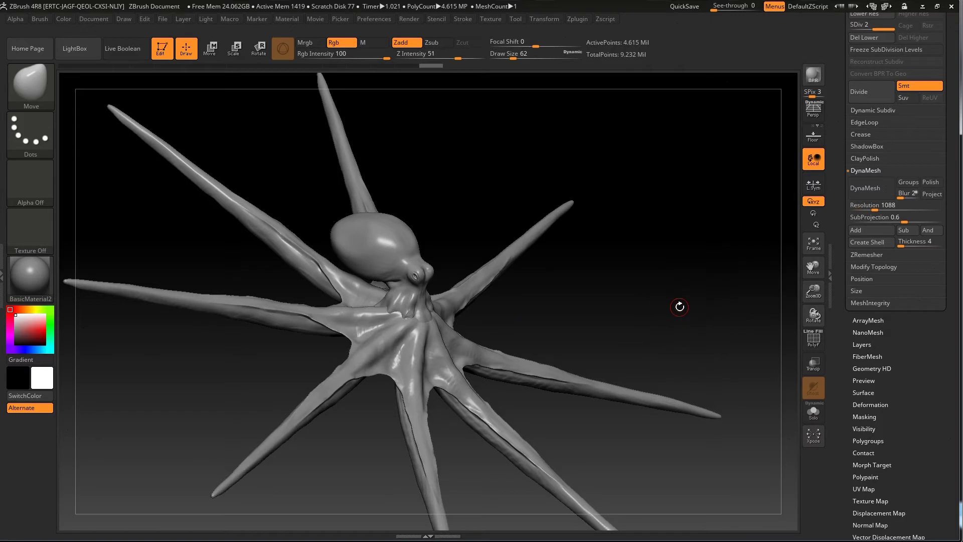
click(853, 419)
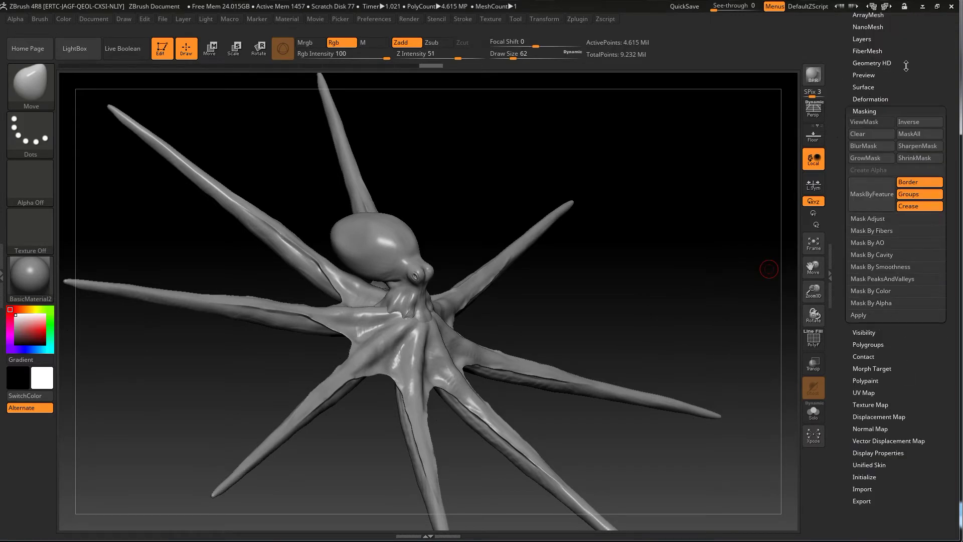
drag(698, 264, 566, 319)
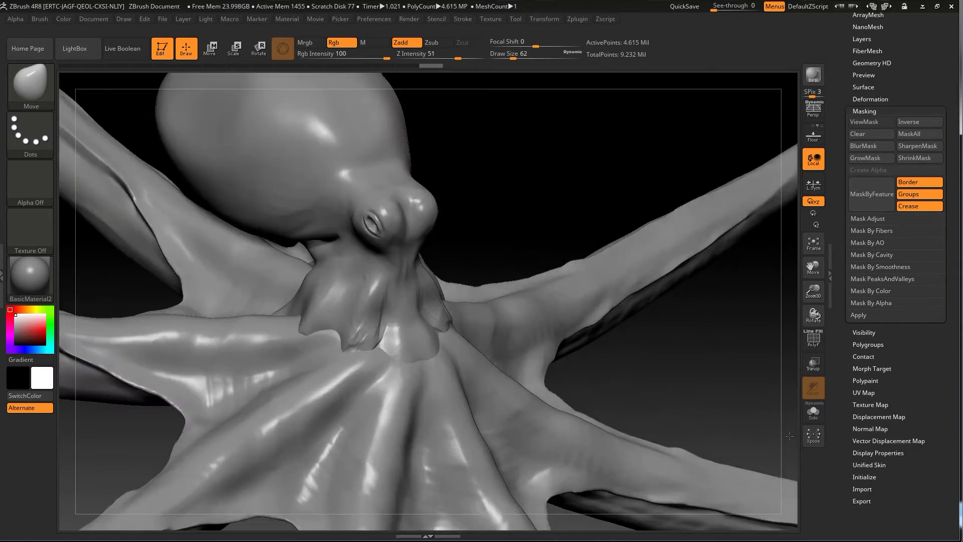
key(shift)
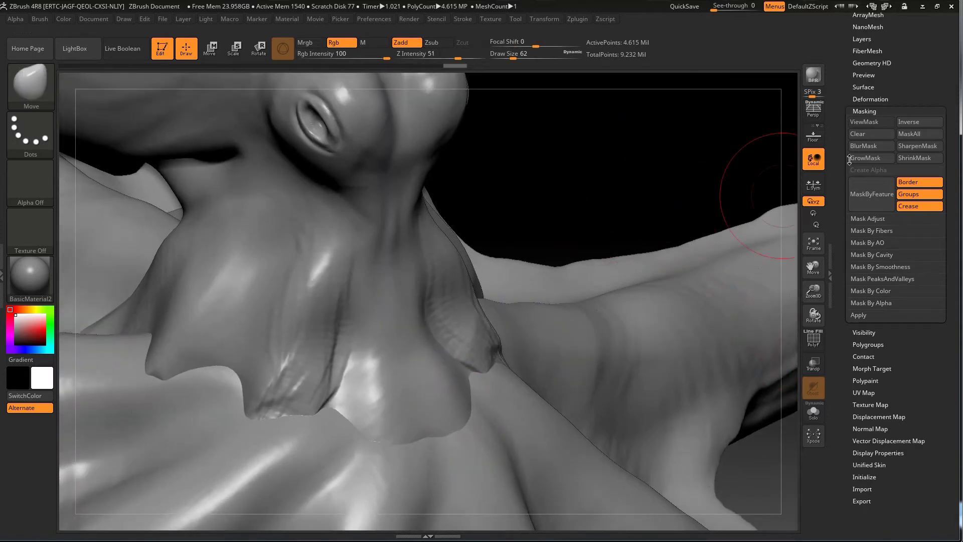
- DynaMesh the octopus copy, answering No to freezing subdivision levels
drag(908, 81, 913, 129)
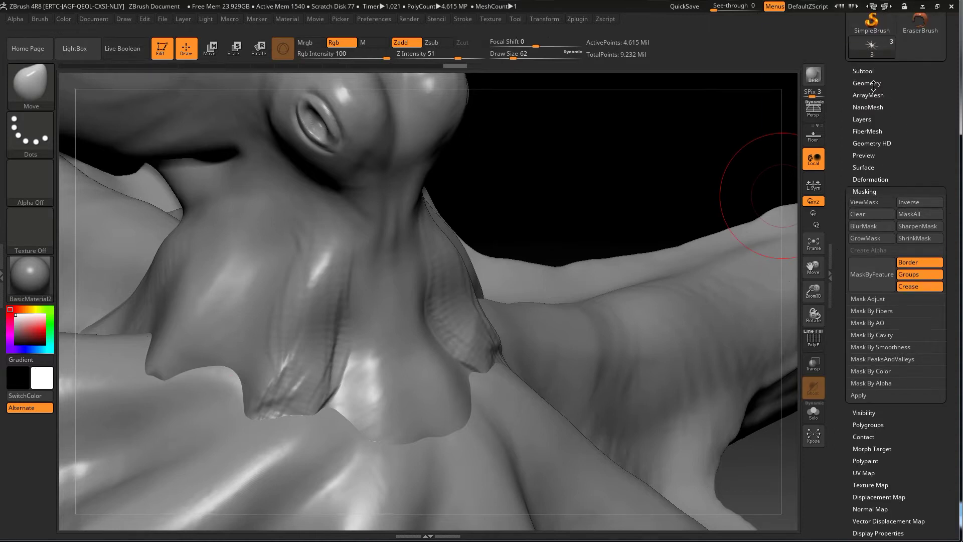
click(874, 82)
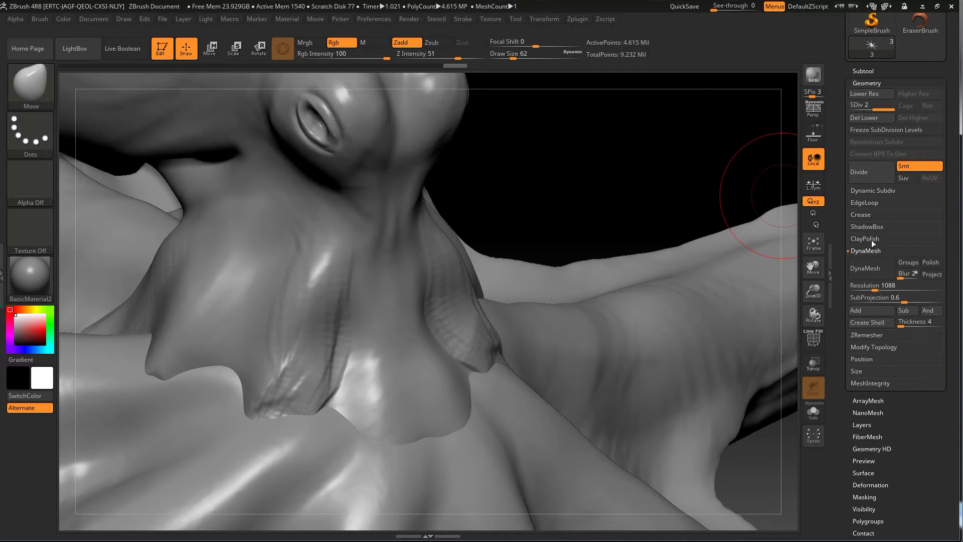
click(869, 265)
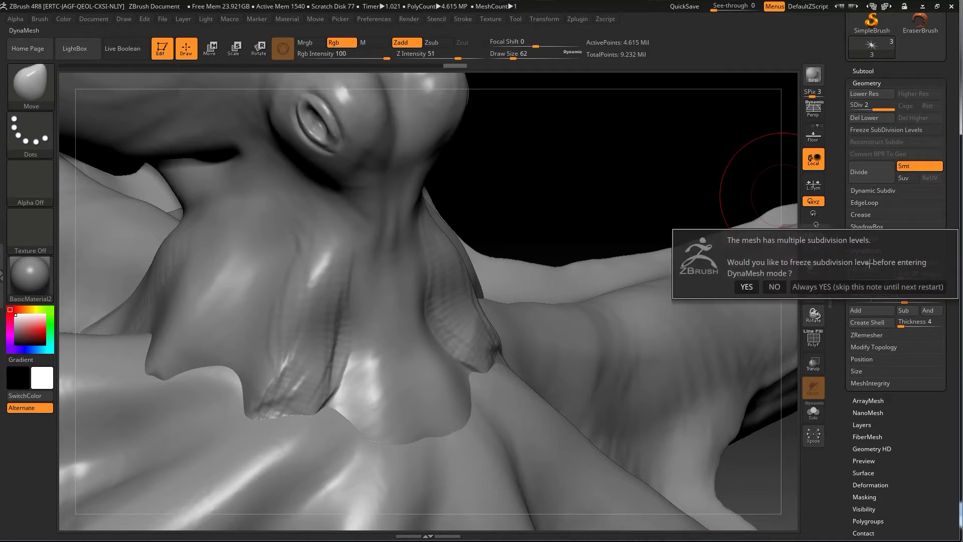
click(775, 286)
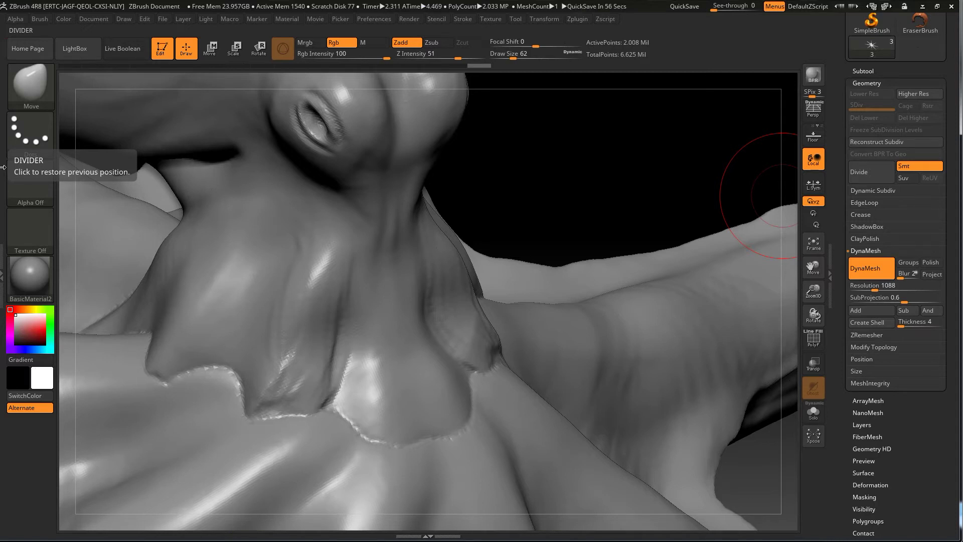
- Subdivide the DynaMeshed octopus copy to about eight million points
mouse_move(598, 205)
mouse_down()
mouse_move(315, 161)
mouse_move(650, 378)
mouse_move(606, 301)
mouse_up()
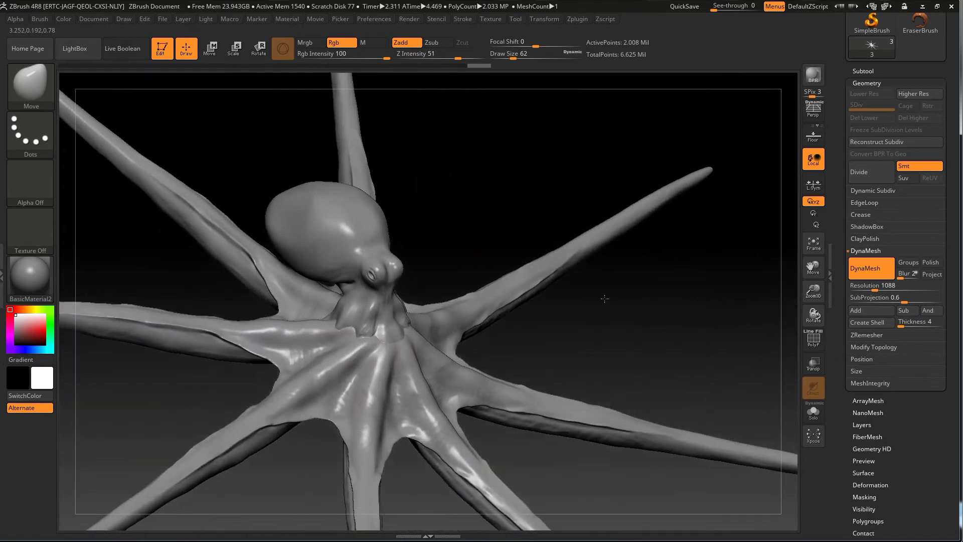
drag(637, 336, 652, 283)
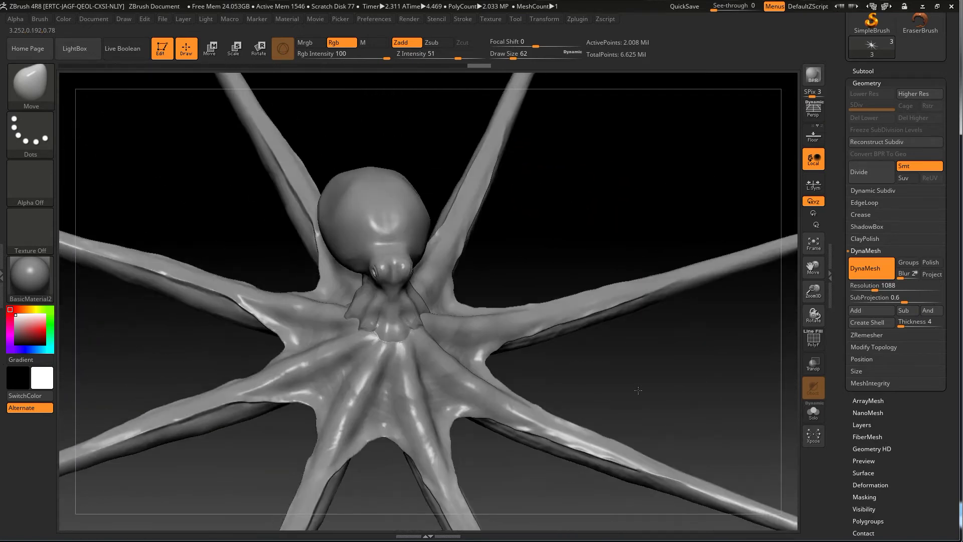
click(866, 70)
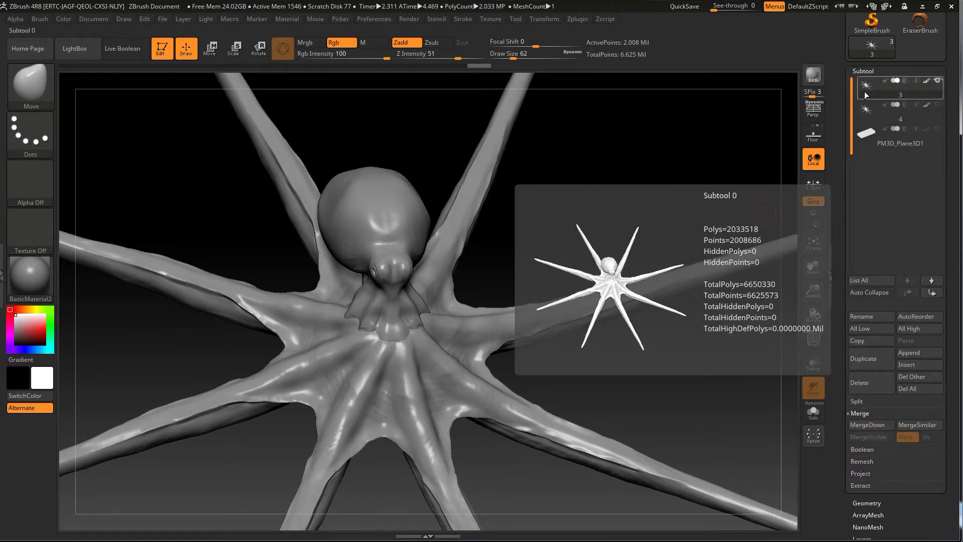
click(868, 498)
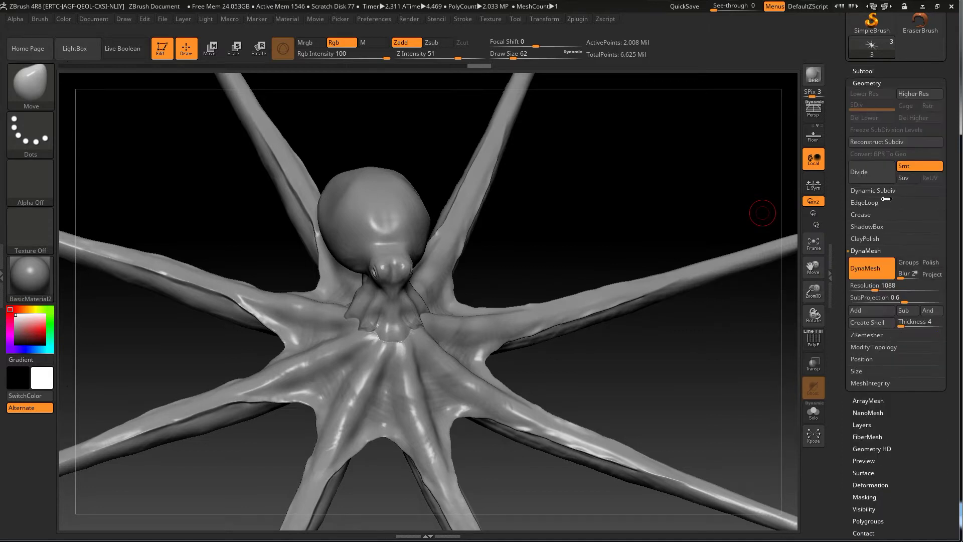
- Move the copy below the original subtool and make the original visible again
click(863, 72)
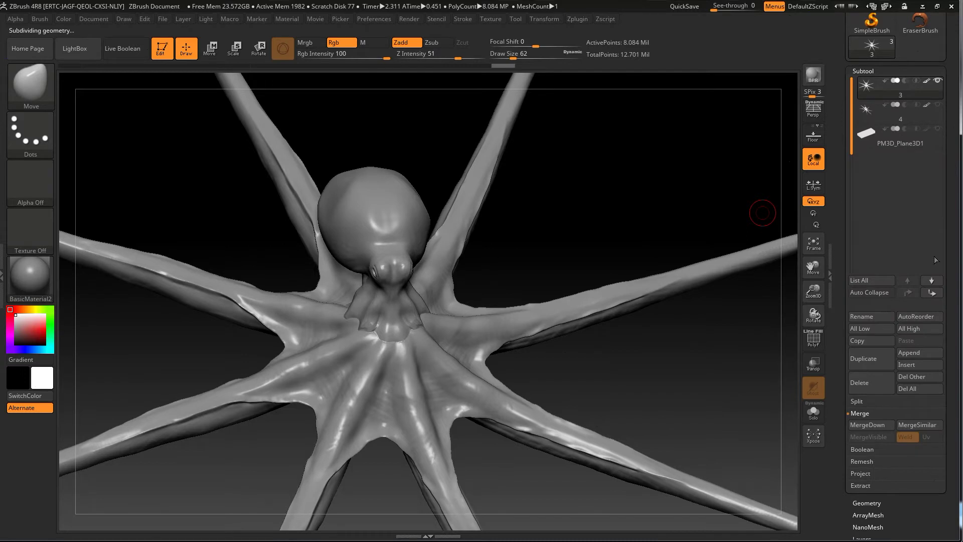
click(932, 280)
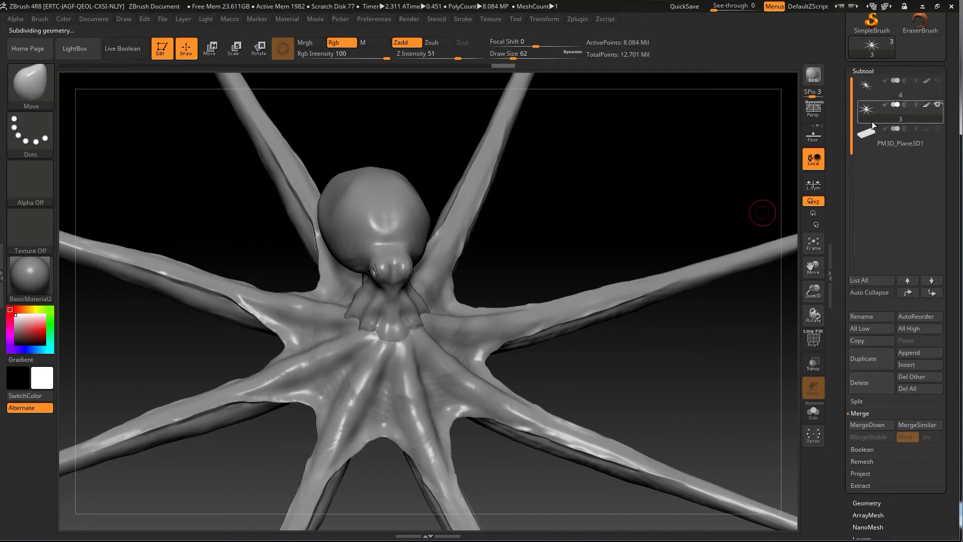
mouse_move(900, 86)
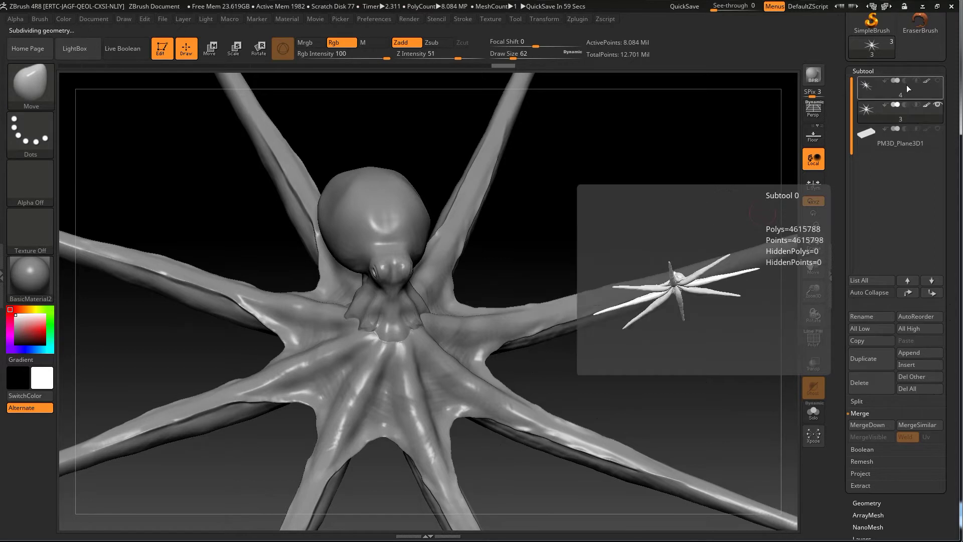
click(938, 81)
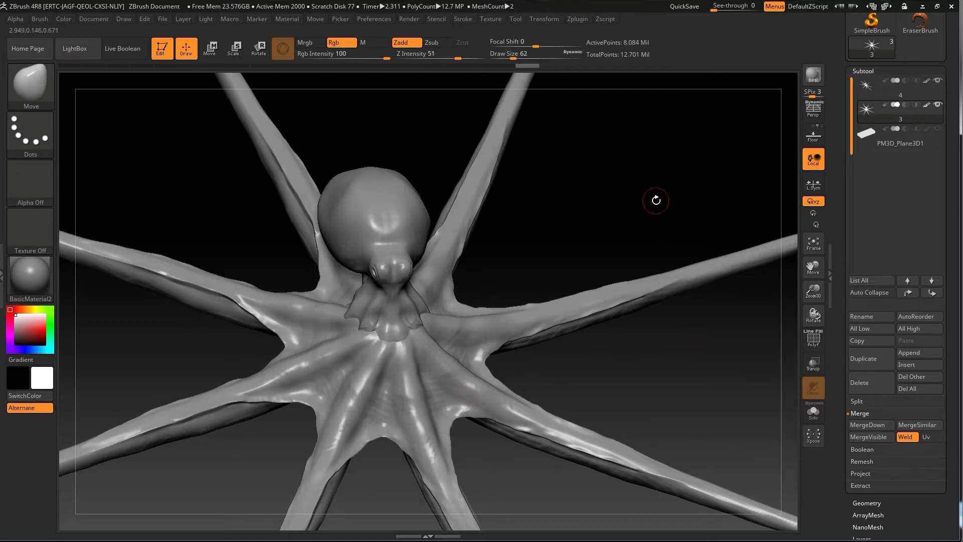
drag(656, 200, 662, 208)
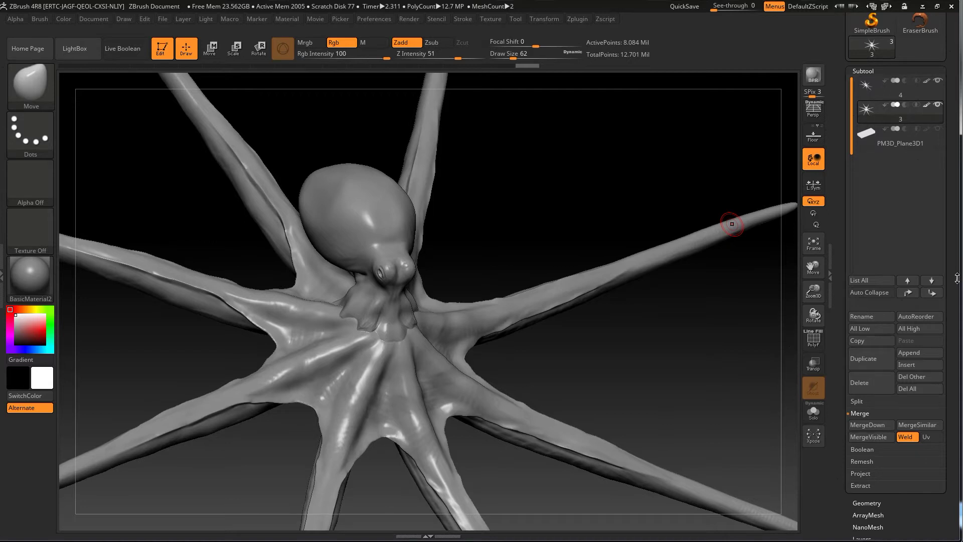
drag(957, 282, 953, 238)
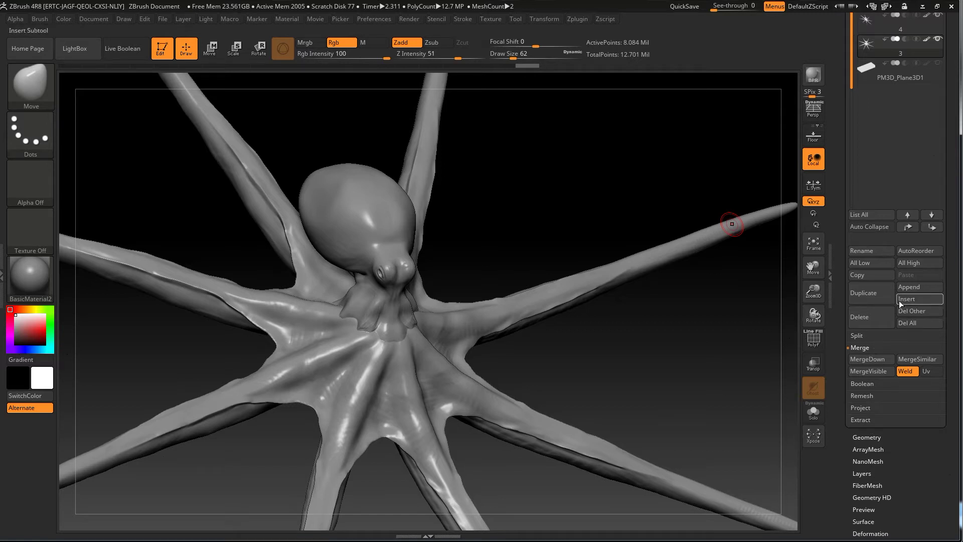
- ProjectAll the original's detail onto the DynaMesh copy, then make the original subtool active
click(865, 406)
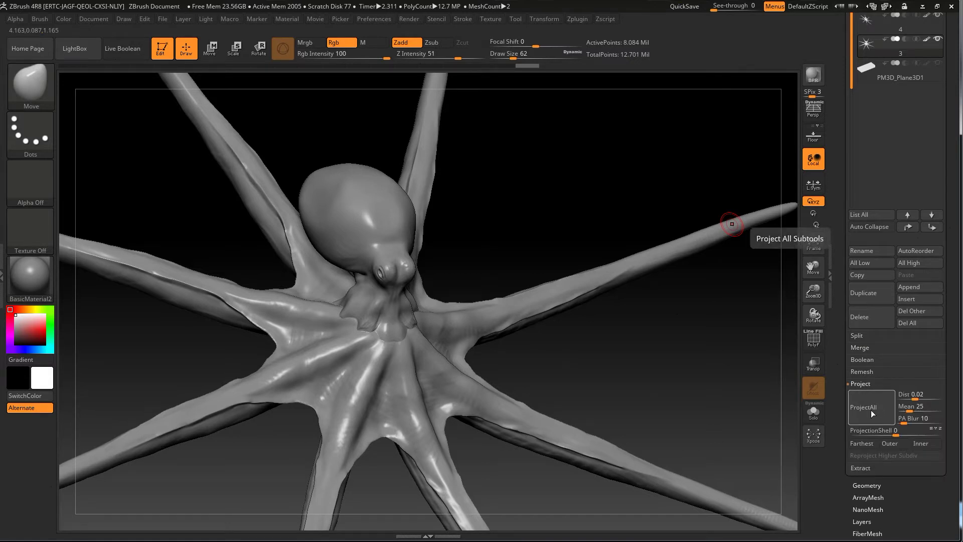
click(871, 411)
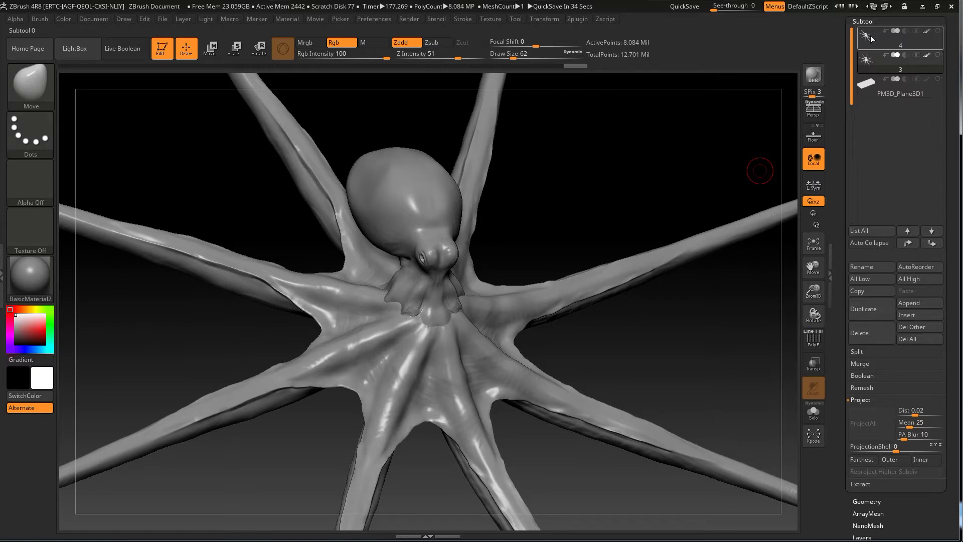
click(871, 35)
click(873, 311)
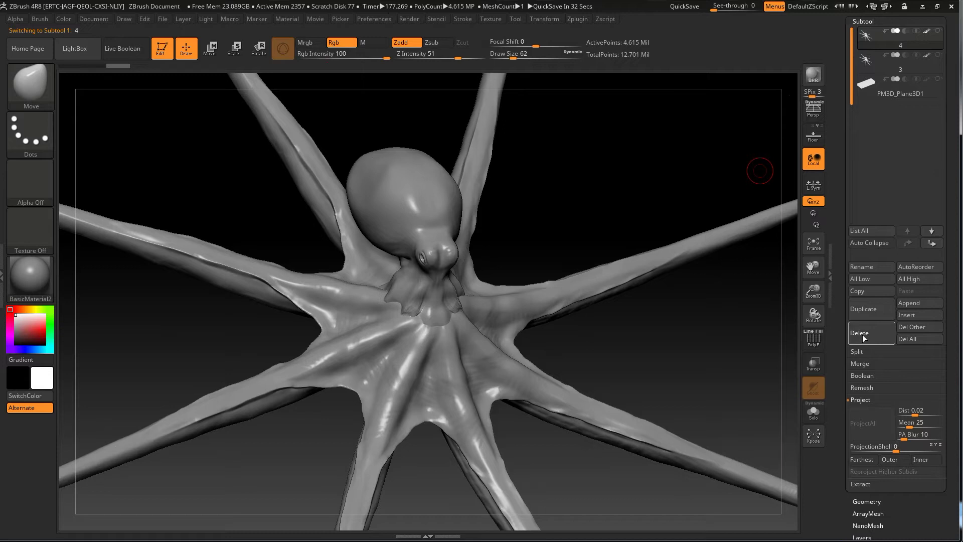
- Delete the original octopus subtool, confirming the warning, and duplicate the projected octopus
click(863, 335)
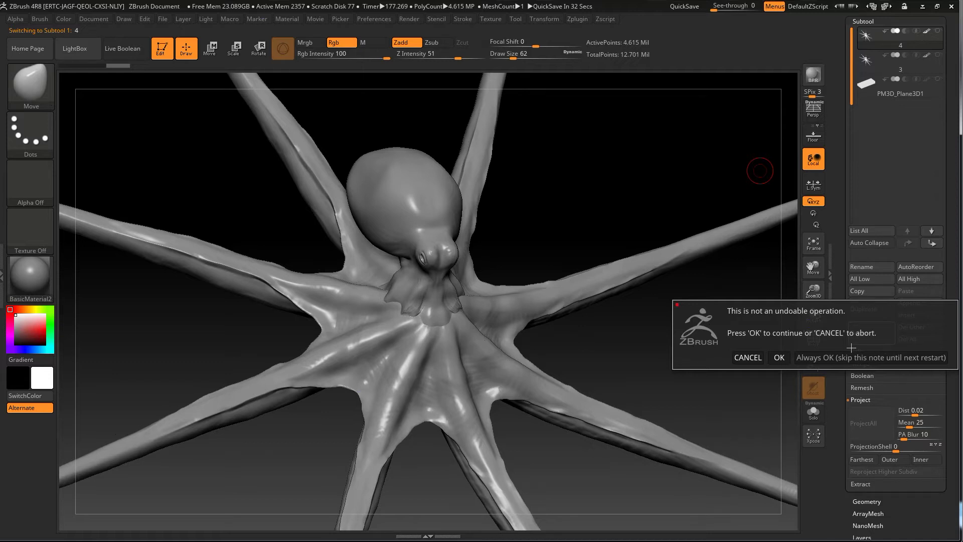
click(816, 358)
click(872, 322)
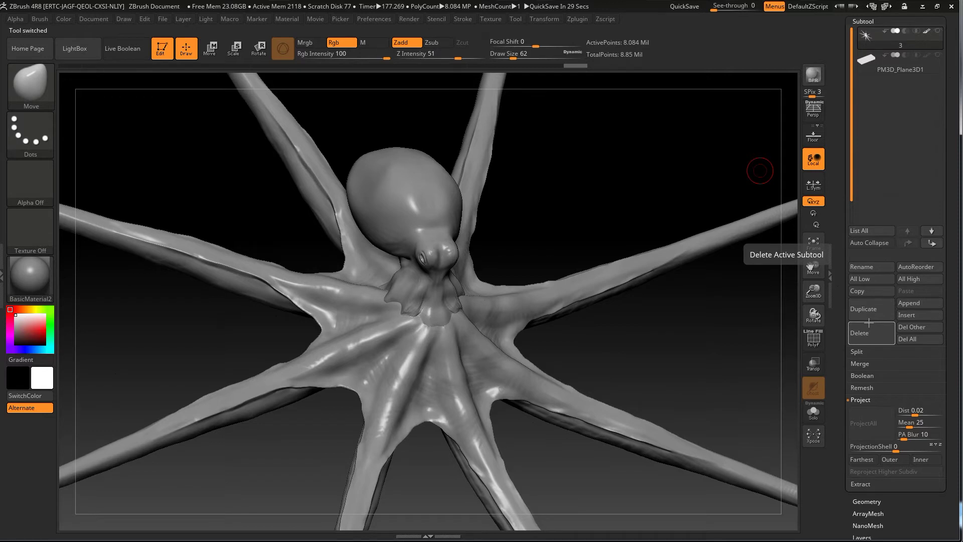
click(866, 311)
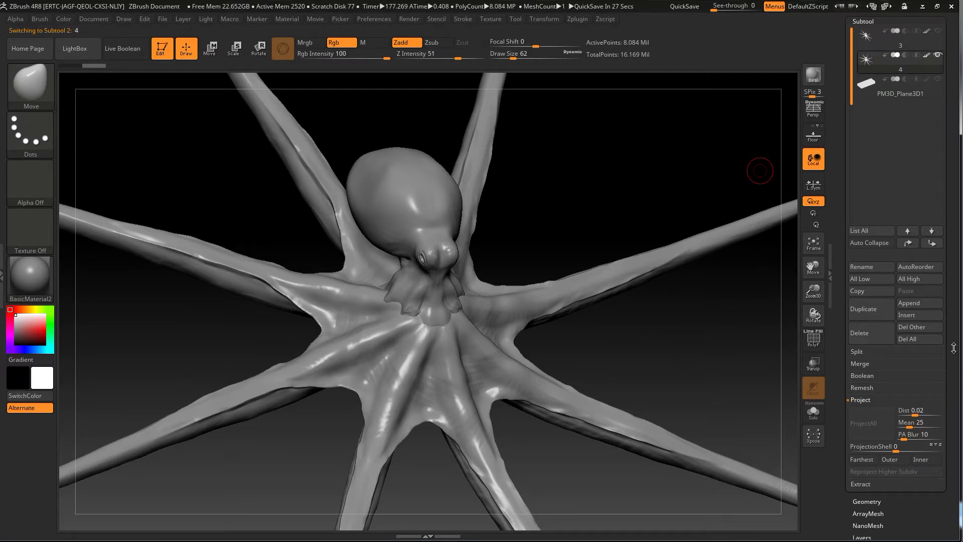
- ZRemesh the duplicate at SDiv 1, Divide it twice, and return to subdivision level 2
scroll(882, 439, down, 3)
click(881, 438)
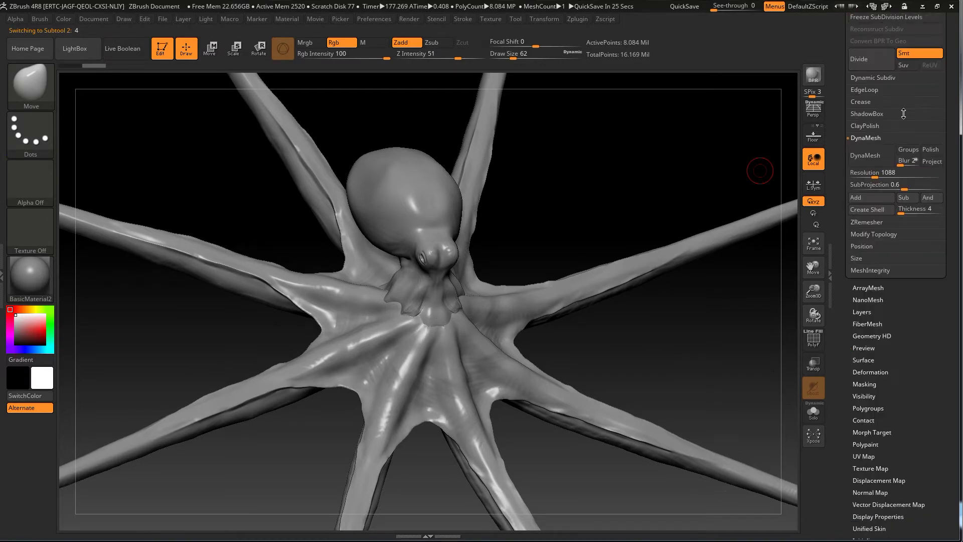
scroll(904, 113, up, 3)
scroll(870, 123, up, 3)
click(856, 115)
click(868, 342)
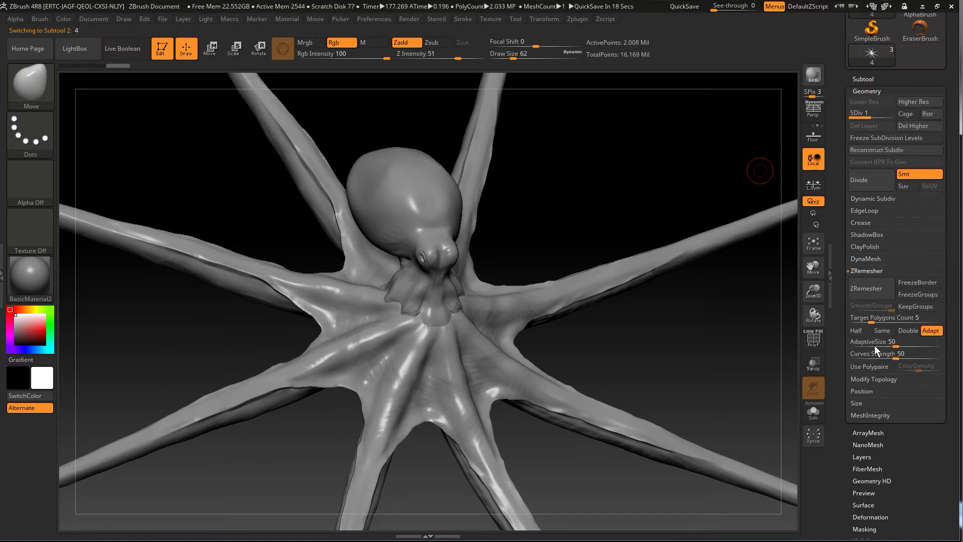
click(866, 294)
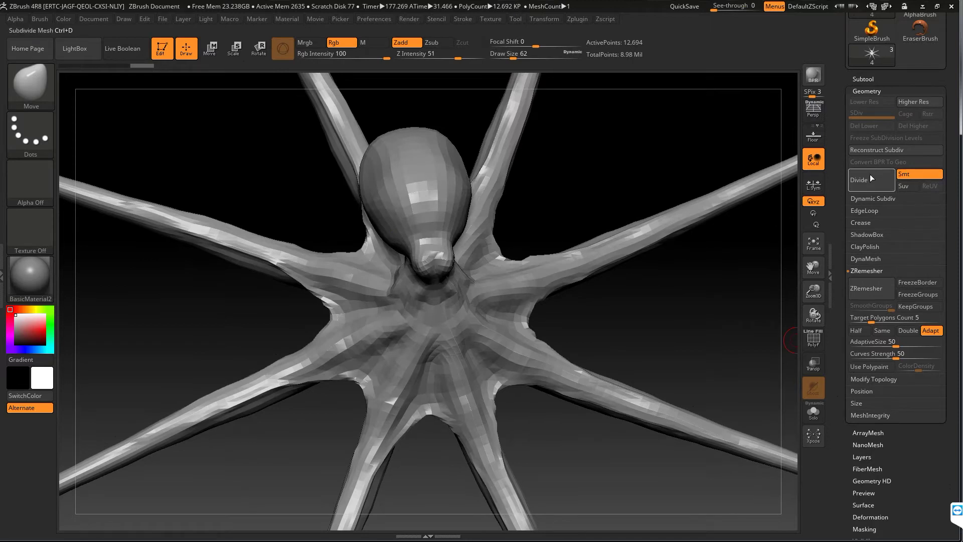
click(870, 177)
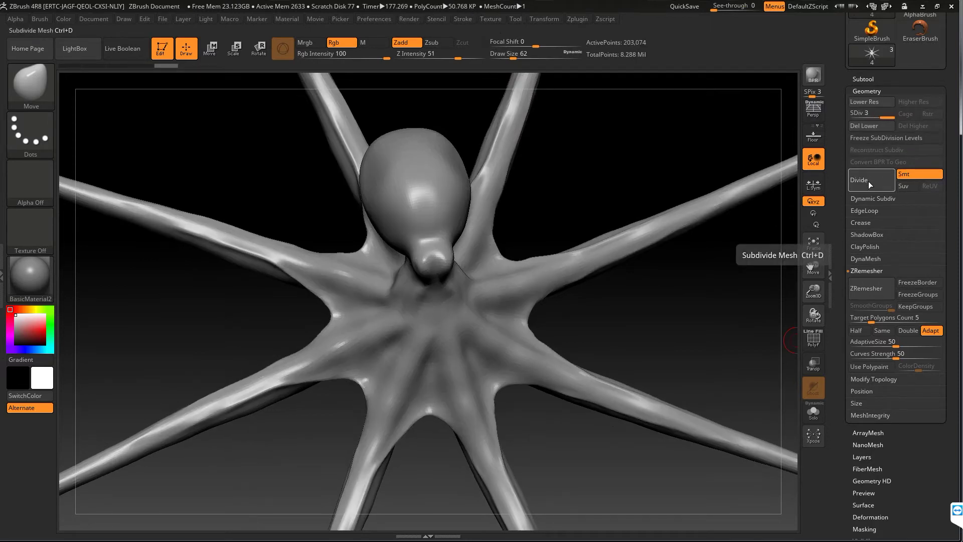
click(868, 181)
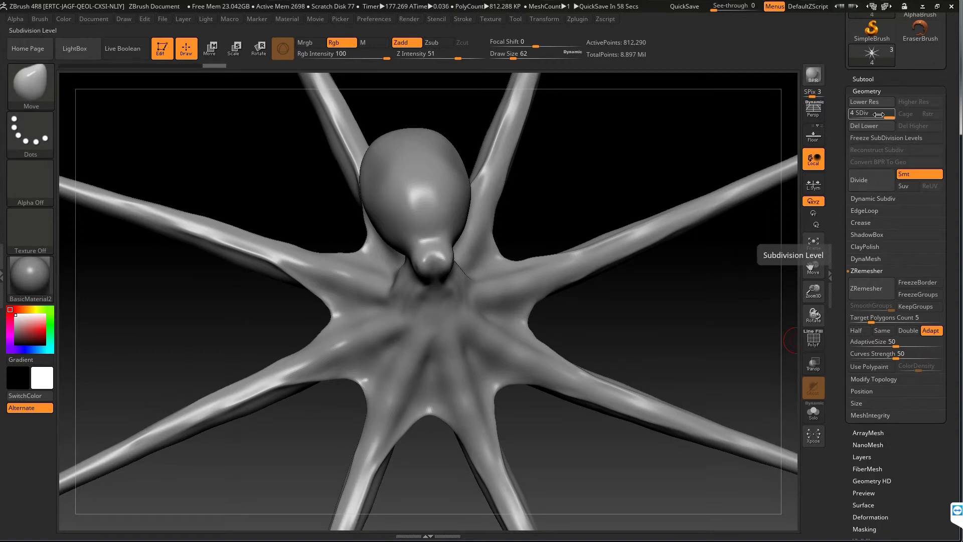
drag(879, 115, 871, 117)
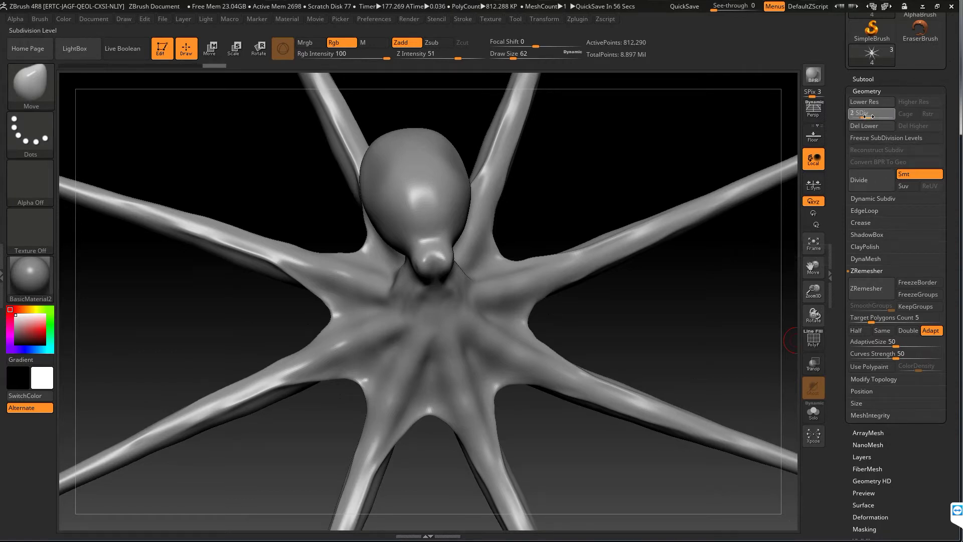
click(863, 79)
- Show the detailed octopus and ProjectAll onto the remeshed copy at level 2, skipping PolyPaint
click(938, 89)
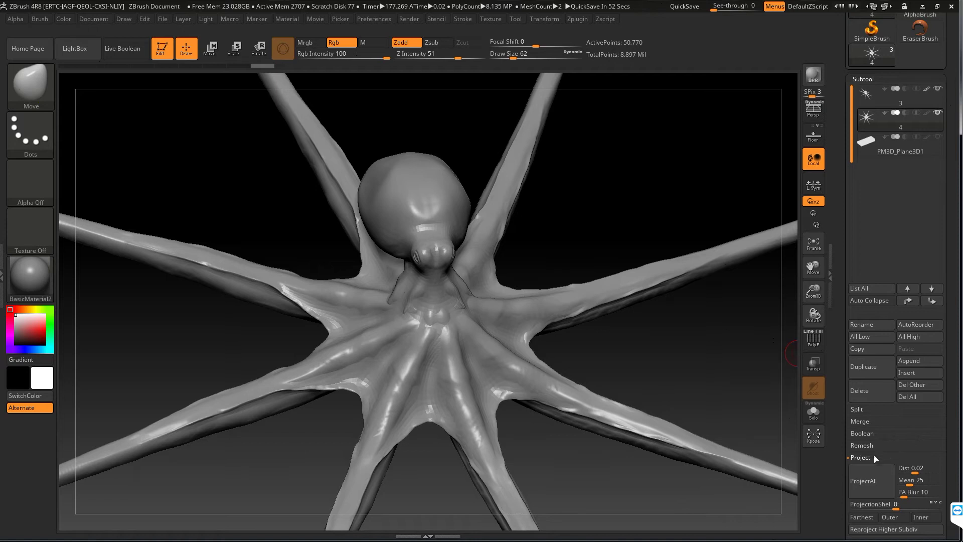
click(868, 484)
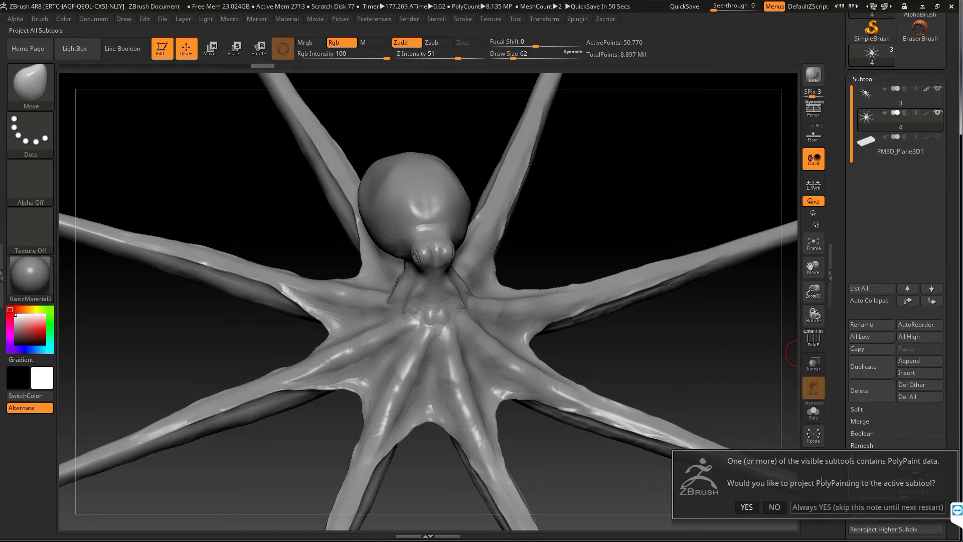
click(775, 507)
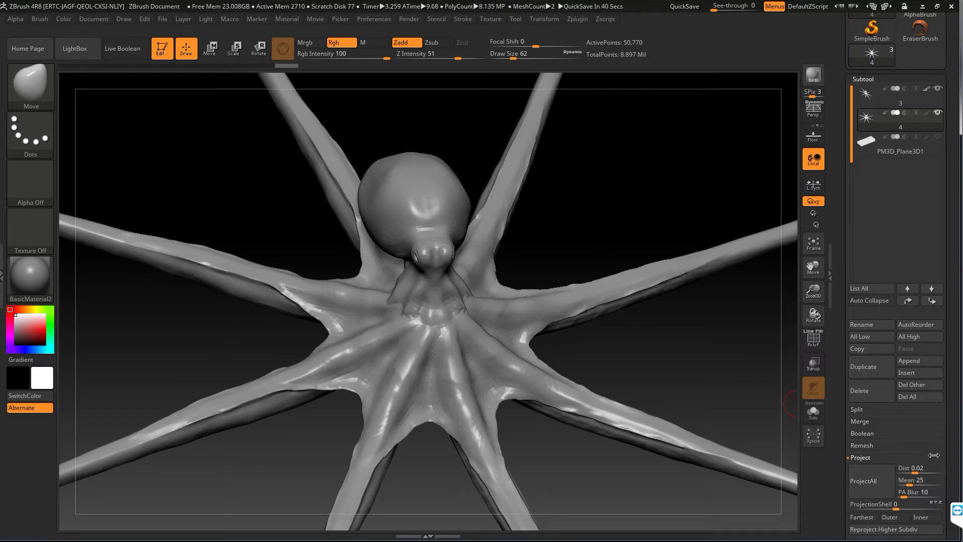
- Raise the remeshed copy to SDiv 3 and ProjectAll again, skipping PolyPaint
scroll(928, 452, down, 2)
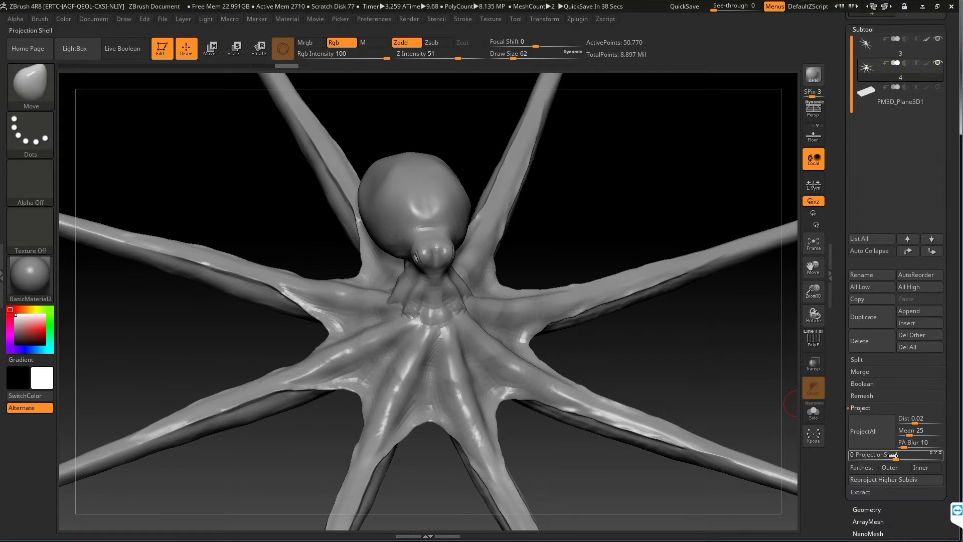
click(874, 509)
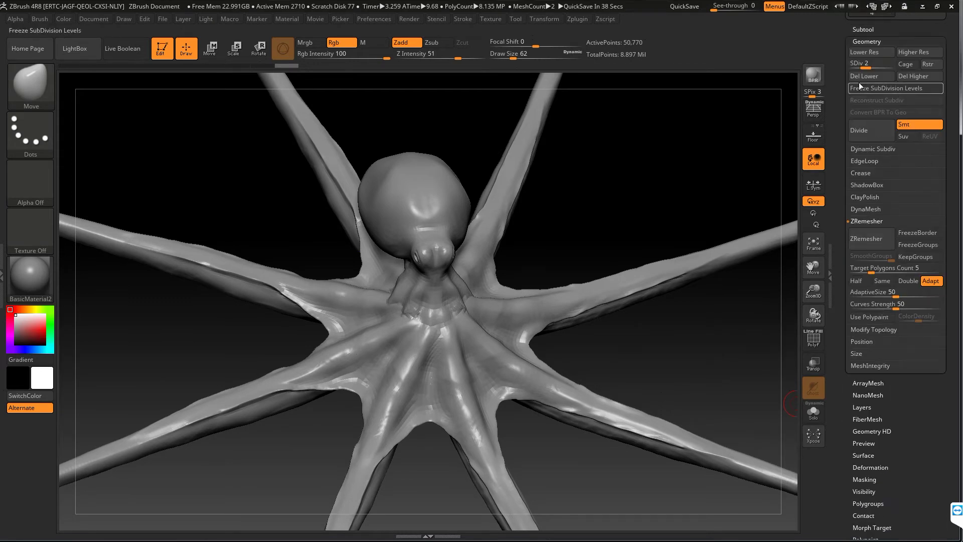
drag(870, 66, 879, 65)
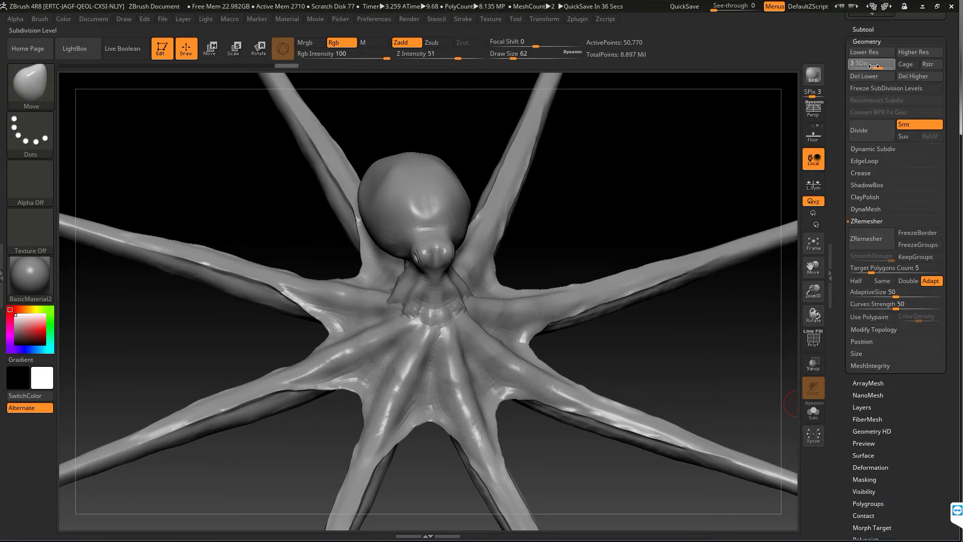
click(861, 29)
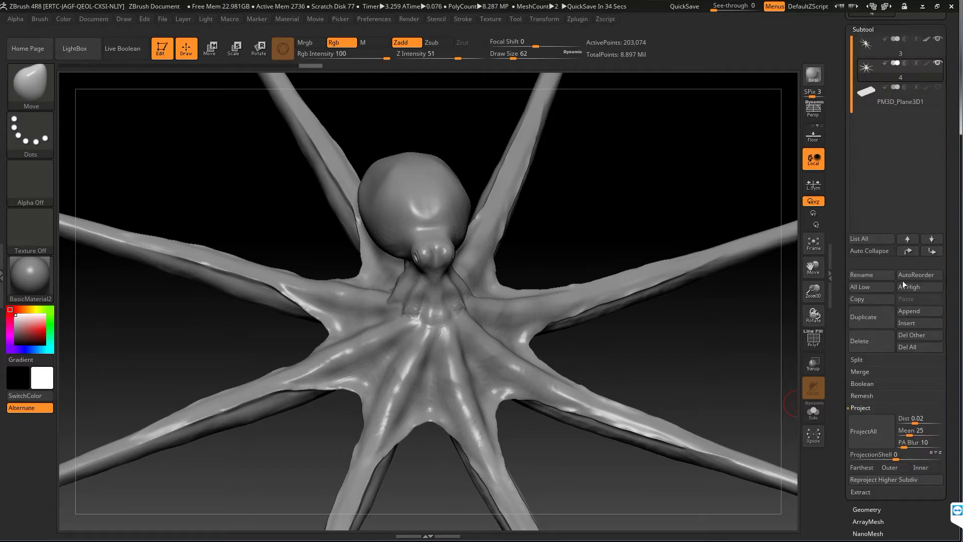
click(866, 429)
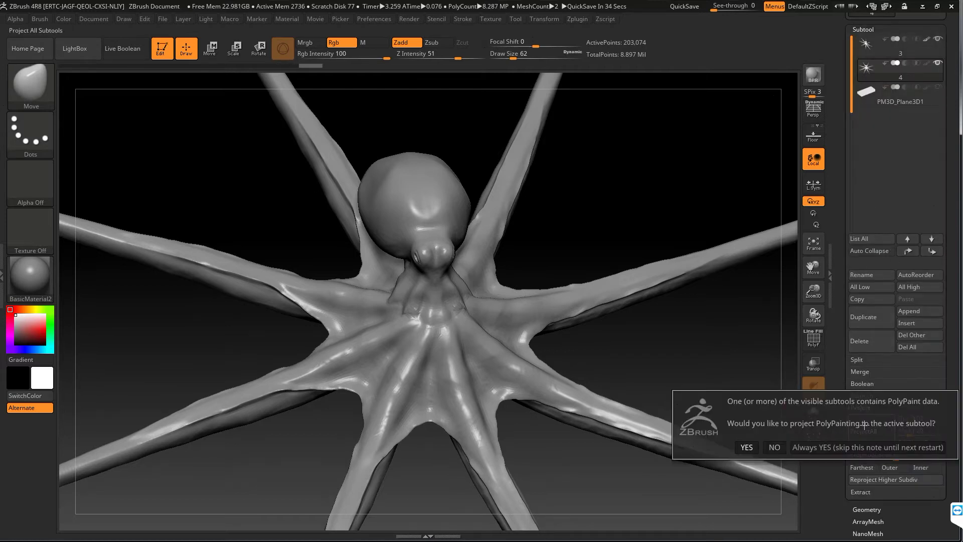
click(776, 447)
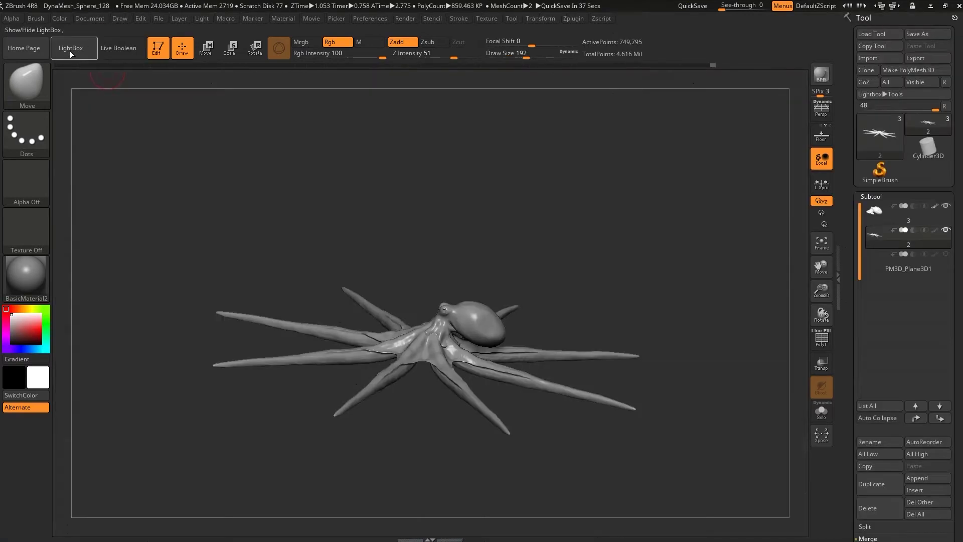
click(70, 48)
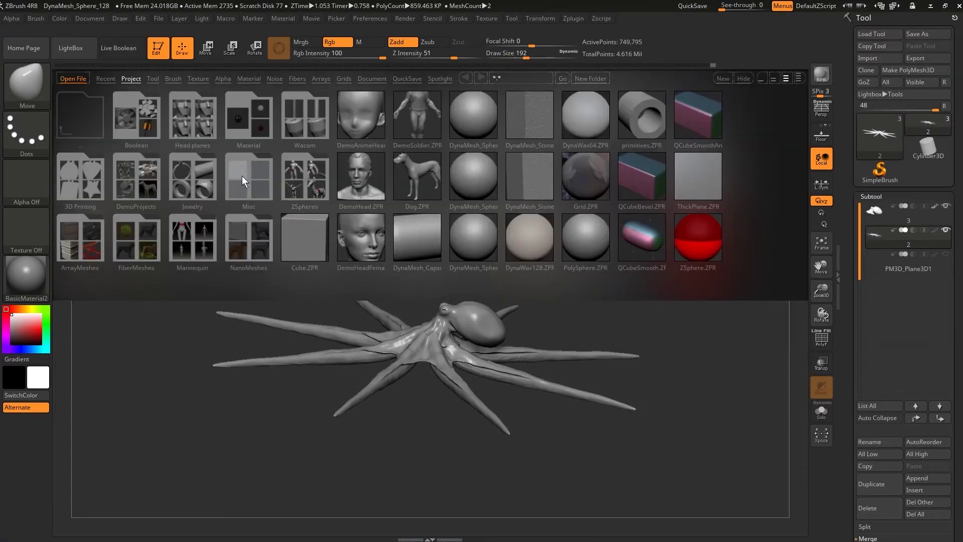
- Load Brush3DTemplate.ZPR from LightBox Misc without saving, showing the plane in perspective with polygroups
click(242, 175)
double_click(80, 175)
click(507, 302)
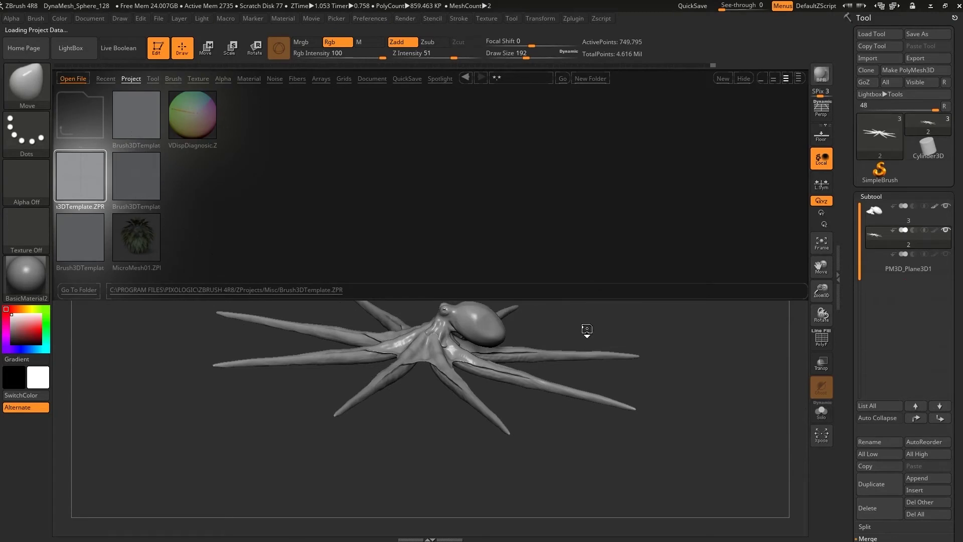
click(826, 139)
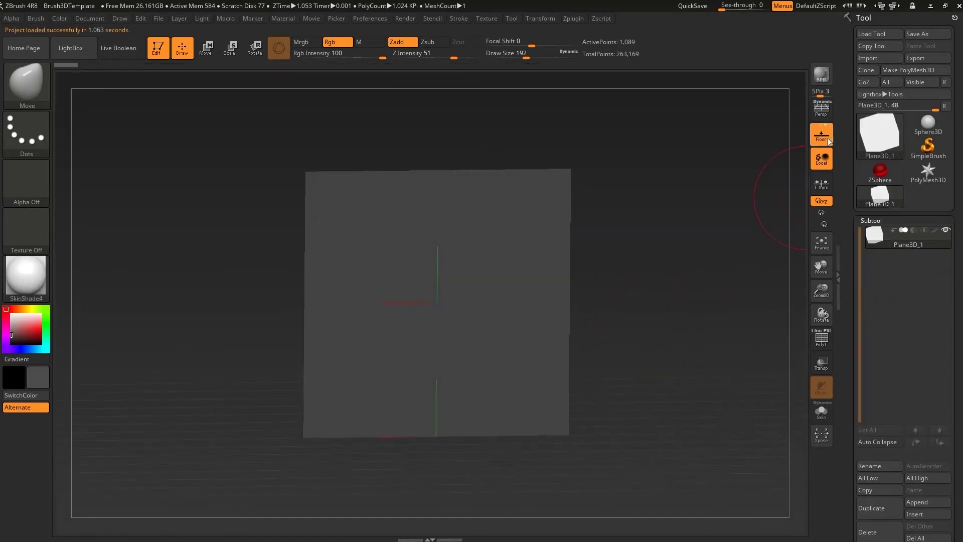
click(819, 111)
click(821, 338)
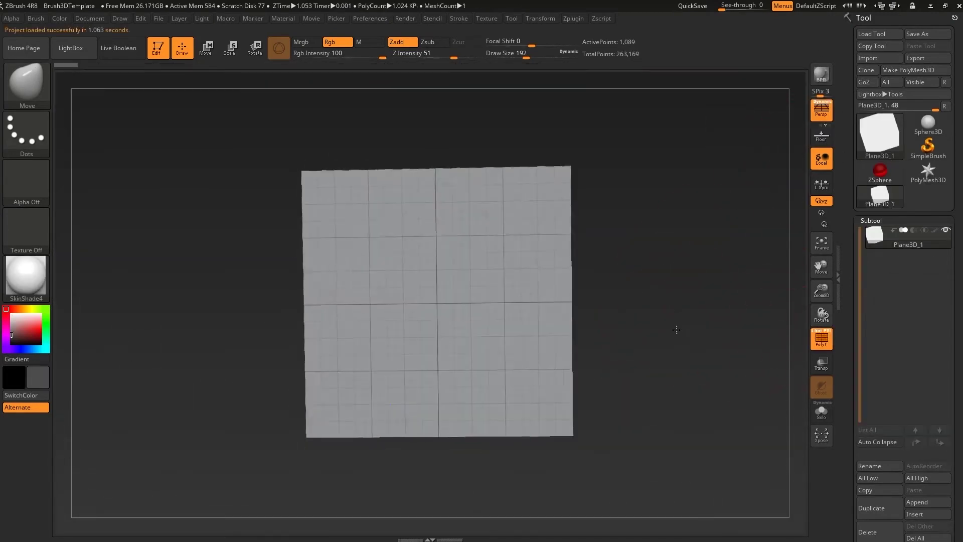
key(f)
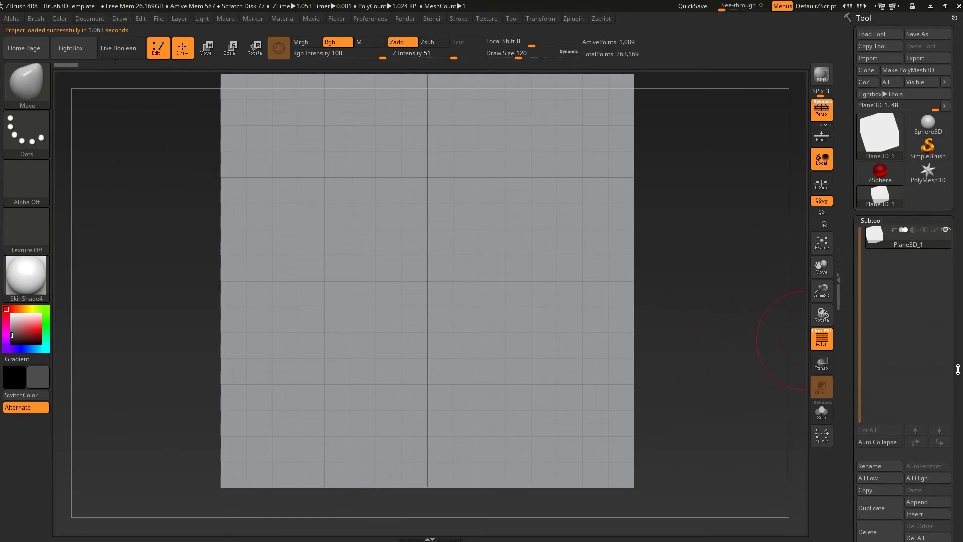
click(871, 220)
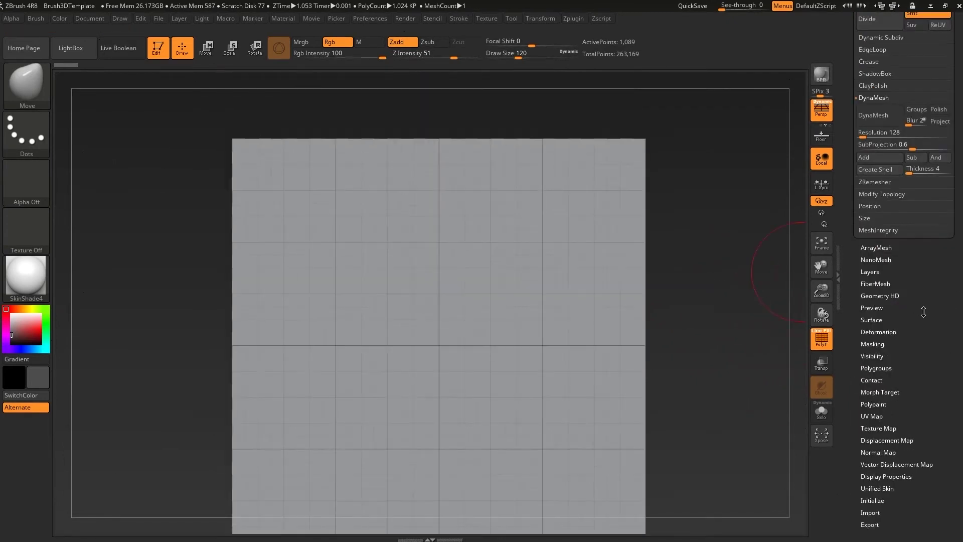
scroll(923, 312, up, 3)
scroll(924, 311, up, 2)
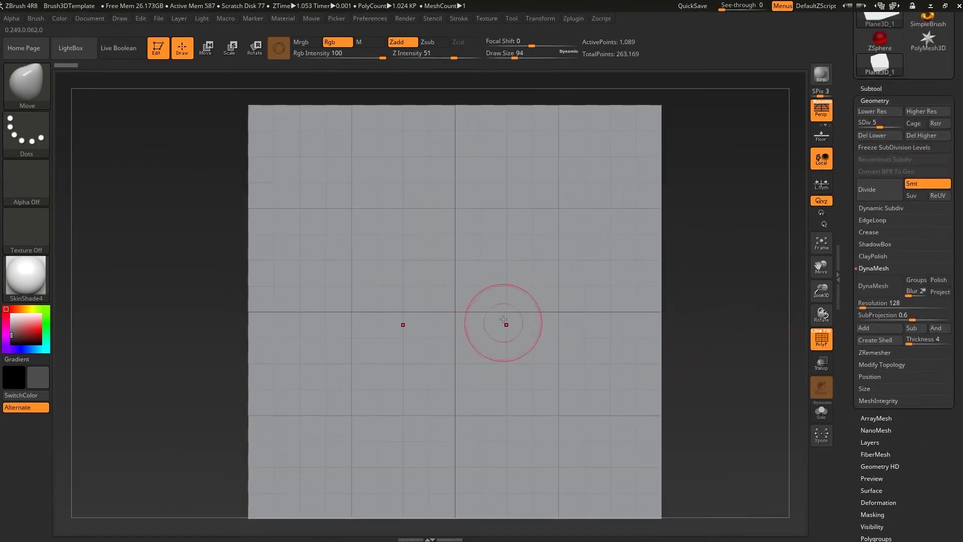
- Build a clay bulge in the plane's centre with ClayBuildup, using white BasicMaterial2
key(b)
key(c)
key(b)
key(s)
mouse_move(491, 283)
mouse_down()
mouse_move(506, 283)
mouse_move(497, 235)
mouse_up()
drag(532, 311, 466, 362)
key(shift+f)
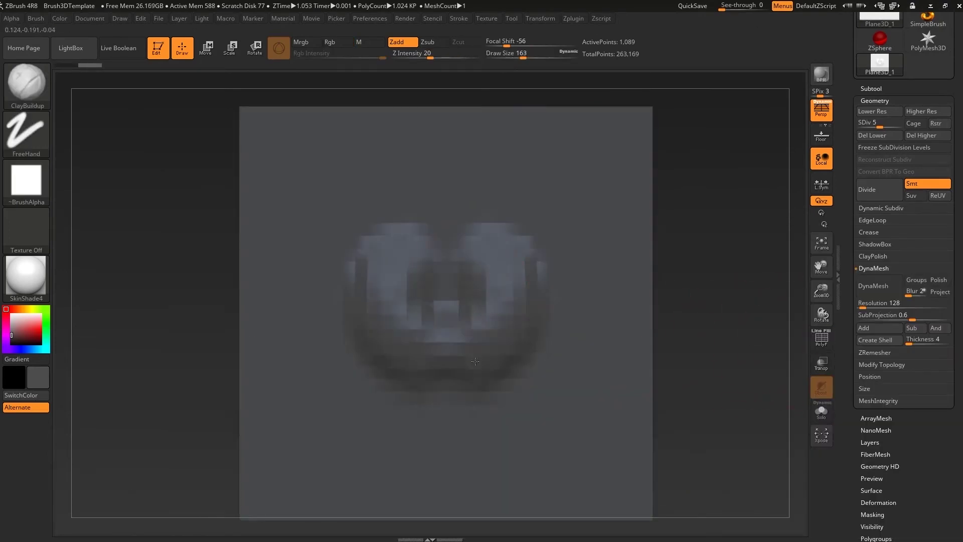
key(f)
click(11, 315)
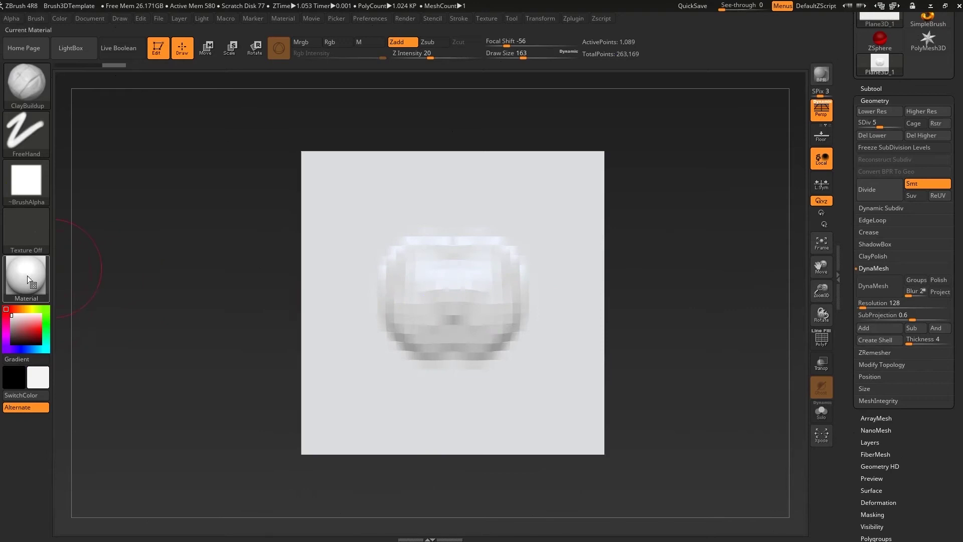
click(26, 281)
click(168, 265)
mouse_move(460, 250)
mouse_down()
mouse_move(469, 361)
mouse_move(522, 261)
mouse_up()
- Divide the plane, mask its flat area, and Transpose-move the bulge outward
key(ctrl+d)
drag(483, 347, 507, 302)
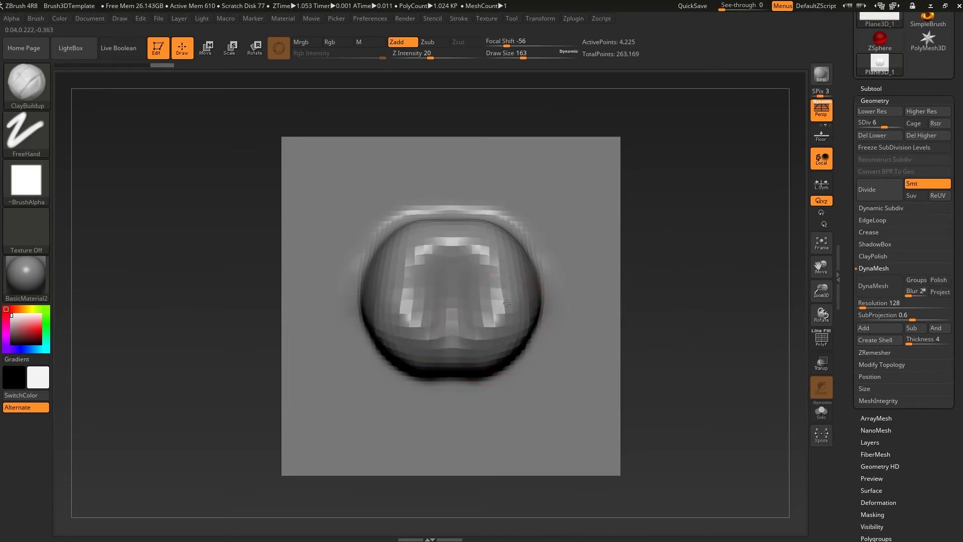
mouse_move(652, 301)
mouse_down()
mouse_move(317, 315)
mouse_move(403, 520)
mouse_up()
key(p)
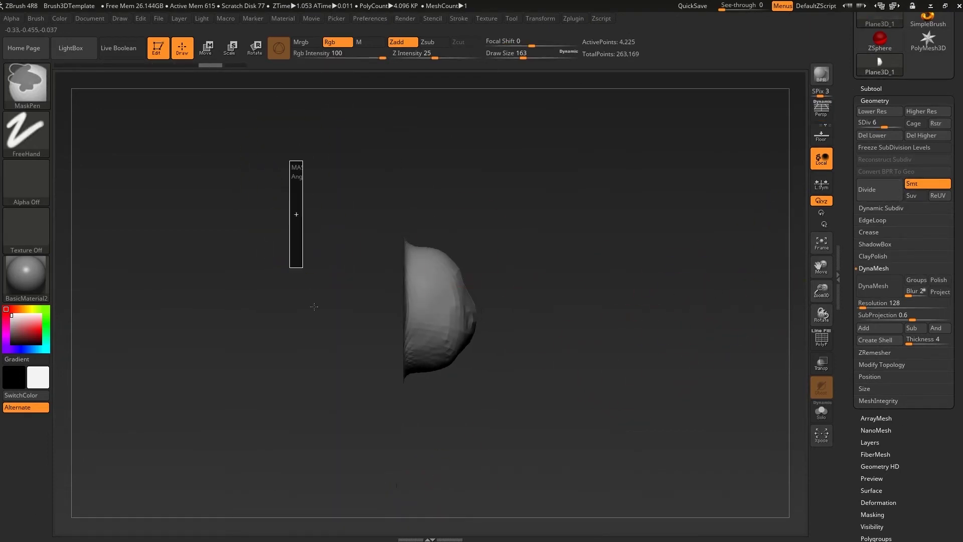
ctrl+drag(291, 159, 401, 424)
key(f)
key(w)
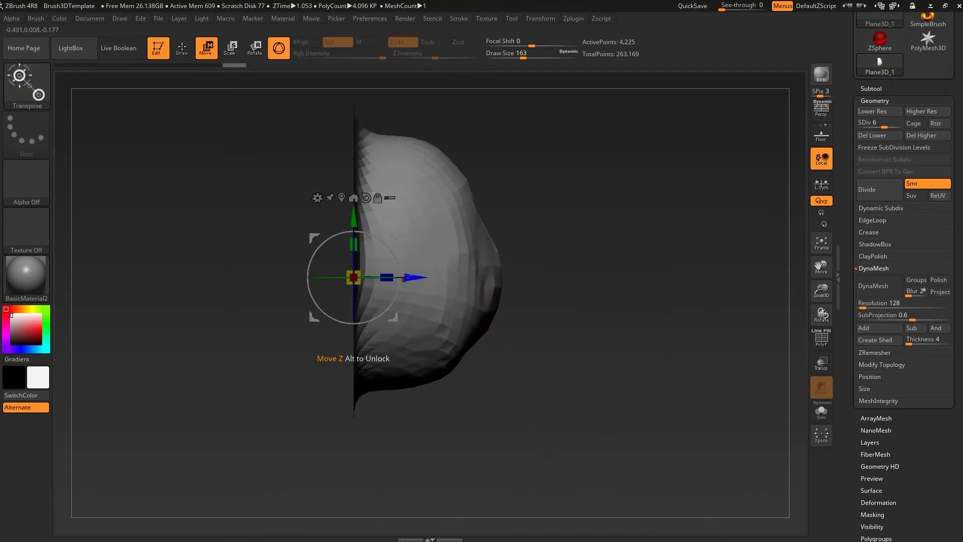
drag(408, 276, 473, 285)
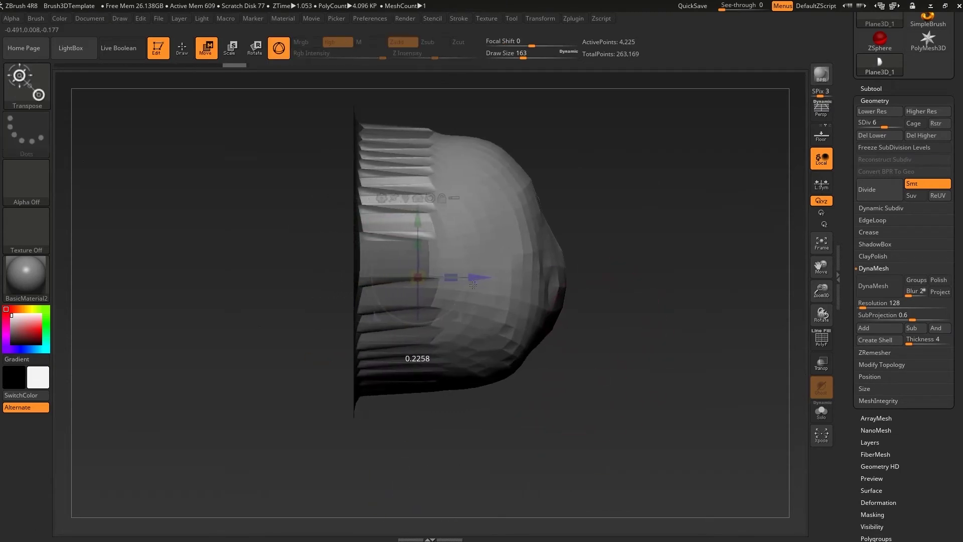
key(q)
shift+drag(623, 279, 647, 171)
ctrl+drag(676, 114, 124, 391)
- Divide again and round out the bulge's centre and edges with more clay
key(d)
mouse_move(676, 287)
mouse_down()
mouse_move(393, 273)
mouse_move(441, 301)
mouse_up()
drag(627, 281, 647, 282)
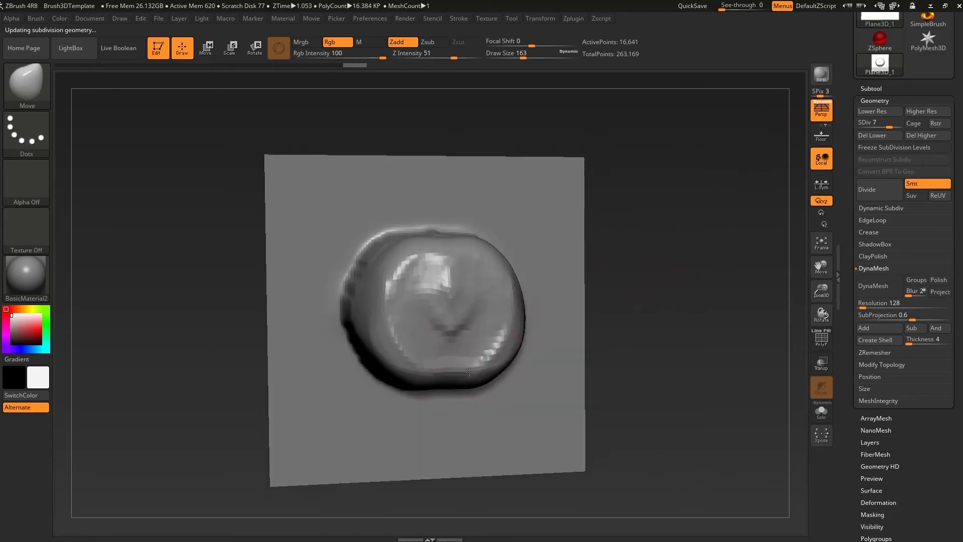
mouse_move(469, 372)
mouse_down()
mouse_move(517, 341)
mouse_move(522, 281)
mouse_move(458, 232)
mouse_move(480, 259)
mouse_up()
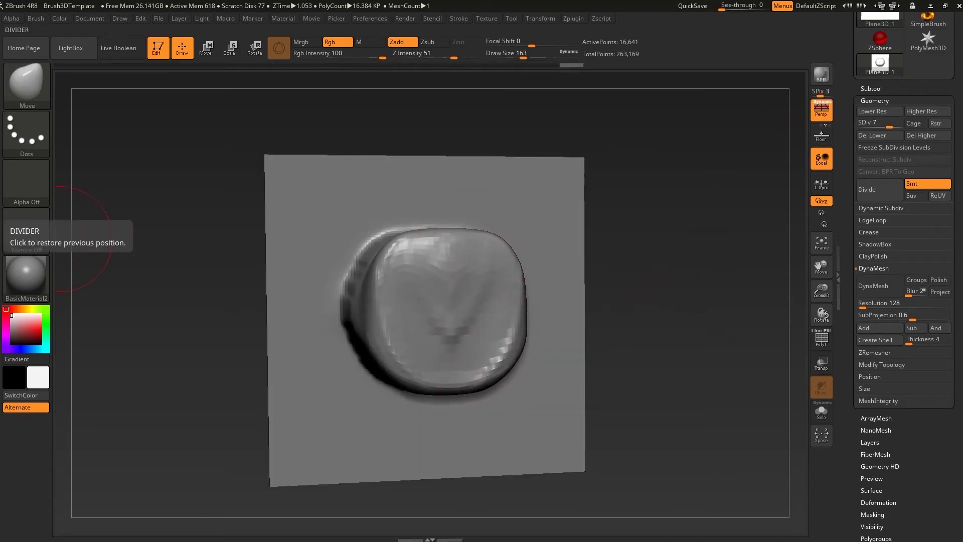
- Enlarge the Move brush and pull the blob into a rounder, wider shape
mouse_move(663, 312)
mouse_down()
mouse_move(687, 293)
mouse_move(485, 301)
mouse_up()
key(s)
drag(626, 284, 420, 274)
key(s)
shift+drag(341, 280, 711, 387)
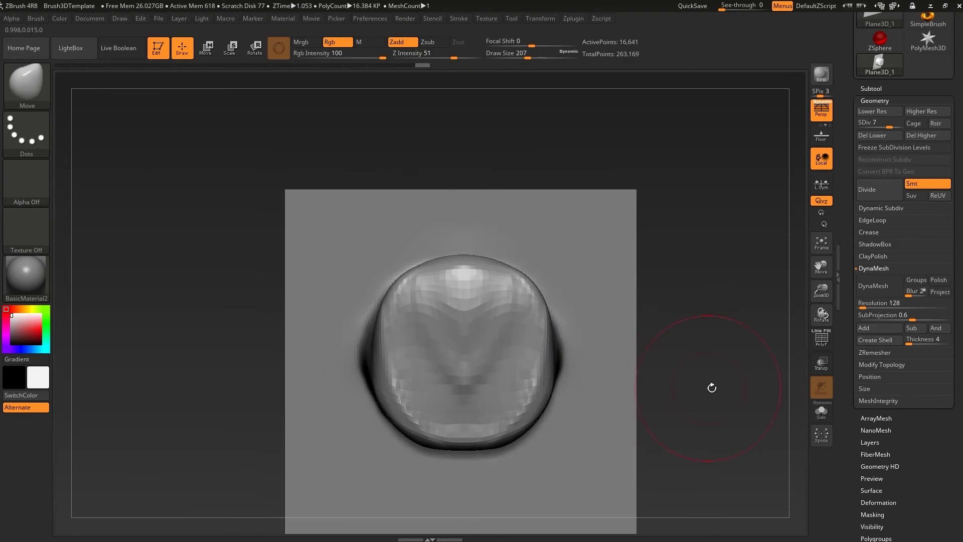
key(s)
drag(481, 334, 517, 333)
drag(501, 281, 532, 251)
drag(542, 351, 567, 346)
- Resize the brush and bulge the blob's sides outward, undoing the lopsided pull
mouse_move(697, 347)
mouse_down()
mouse_move(577, 292)
mouse_move(551, 292)
mouse_up()
key(s)
mouse_move(351, 311)
mouse_down()
mouse_move(289, 329)
mouse_move(333, 307)
mouse_up()
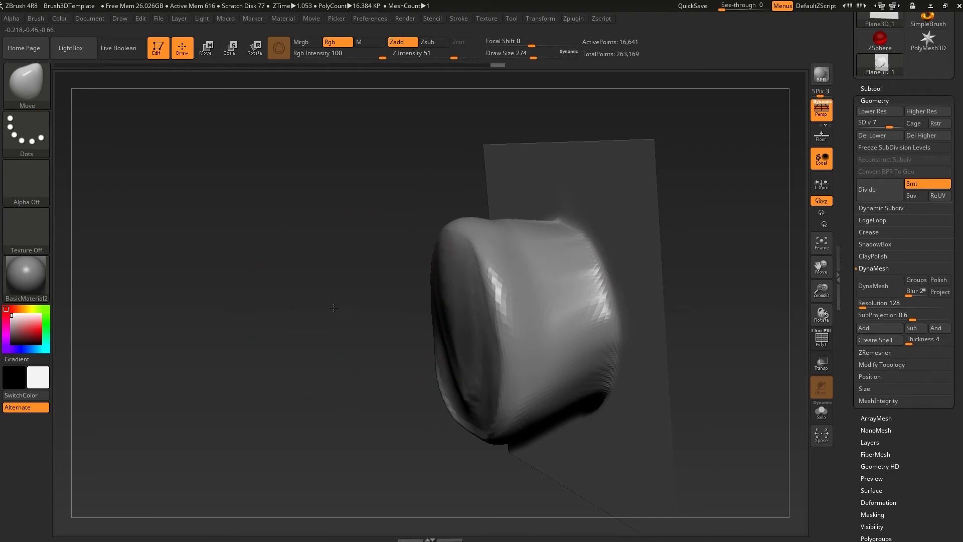
key(s)
drag(551, 266, 562, 265)
shift+drag(561, 266, 622, 296)
drag(481, 320, 580, 312)
key(ctrl+z)
key(ctrl+z)
key(ctrl+z)
- Smooth the blob's surface from the side and subdivide the mesh to SDiv 8
mouse_move(652, 301)
mouse_down()
mouse_move(686, 303)
mouse_move(538, 249)
mouse_move(555, 391)
mouse_up()
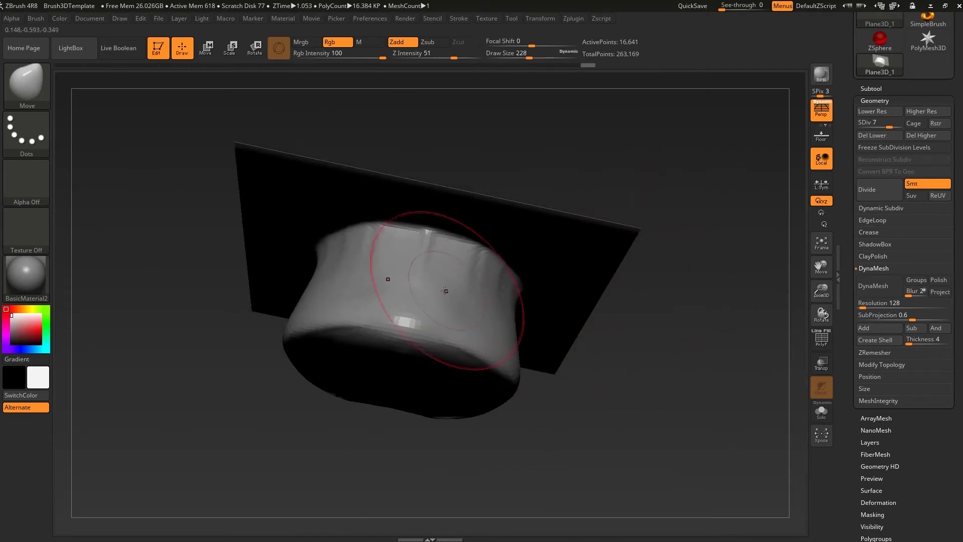
shift+drag(536, 301, 441, 200)
key(d)
mouse_move(651, 333)
shift+mouse_down()
mouse_move(238, 343)
mouse_move(348, 264)
mouse_move(731, 290)
mouse_move(651, 322)
mouse_move(657, 370)
mouse_move(686, 350)
shift+mouse_up()
- Switch to ClayBuildup and sculpt mirrored strokes hollowing the blob into a sucker
key(b)
key(c)
key(b)
key(s)
drag(473, 290, 471, 291)
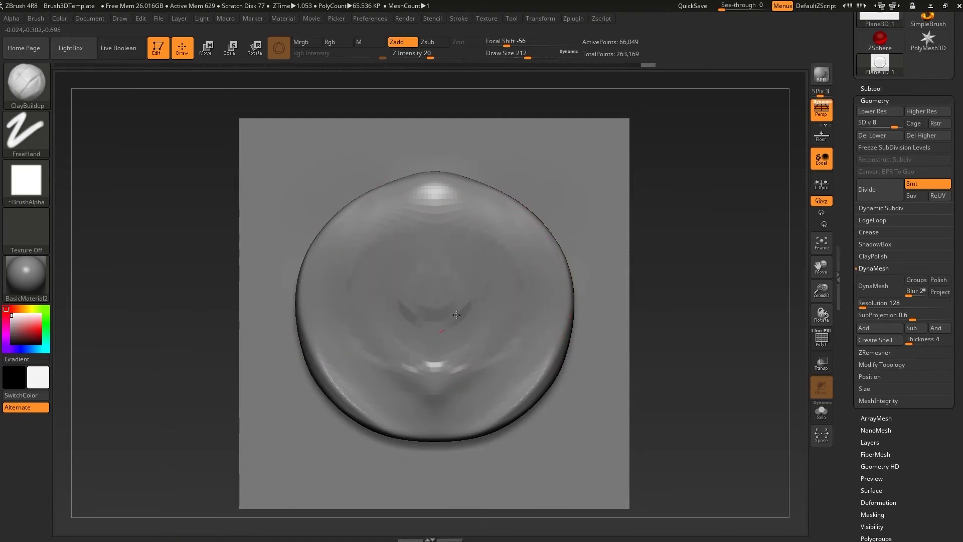
drag(517, 344, 436, 394)
mouse_move(484, 206)
mouse_down()
mouse_move(525, 297)
mouse_move(442, 401)
mouse_up()
drag(507, 321, 437, 427)
mouse_move(542, 211)
mouse_down()
mouse_move(436, 196)
mouse_move(438, 243)
mouse_move(402, 301)
mouse_move(483, 311)
mouse_up()
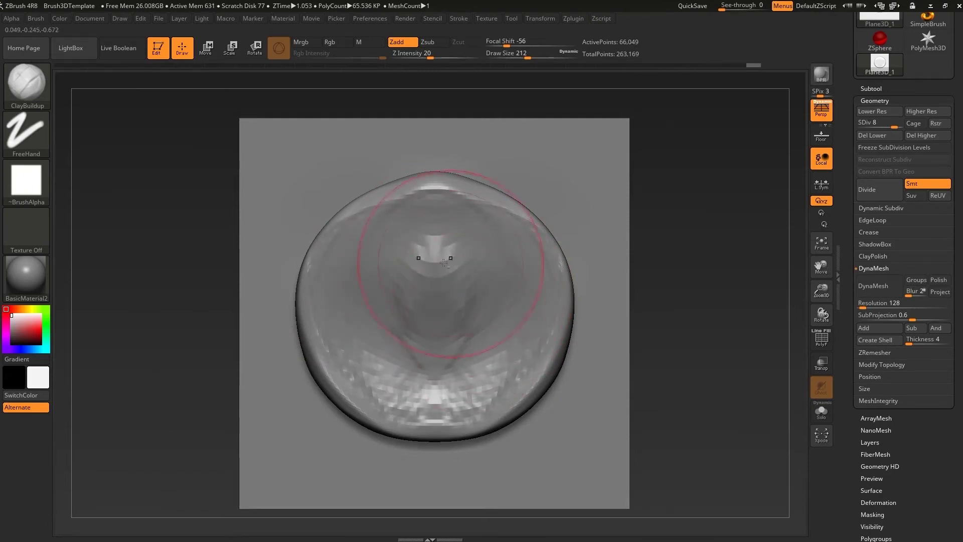
- Divide to SDiv 9, smooth the sucker's inside and build up its lower inner rim
click(869, 201)
mouse_move(408, 246)
shift+mouse_down()
mouse_move(431, 301)
mouse_move(427, 340)
mouse_move(434, 279)
mouse_move(431, 321)
shift+mouse_up()
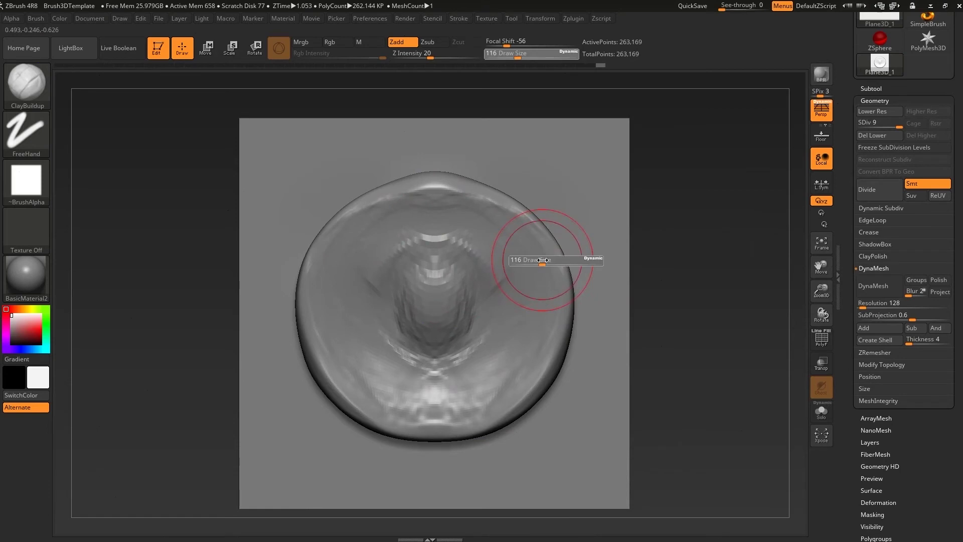
drag(524, 268, 516, 268)
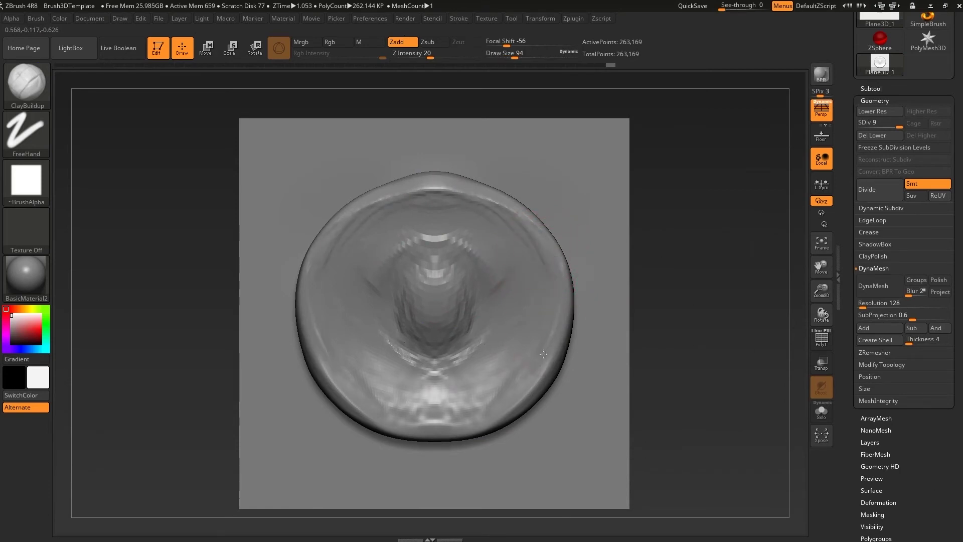
drag(524, 400, 430, 432)
key(s)
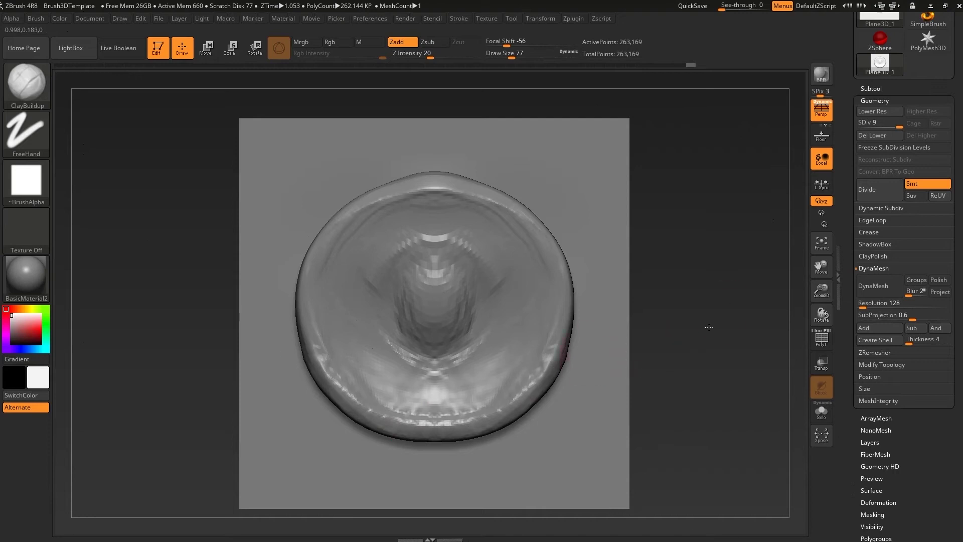
key(ctrl+z)
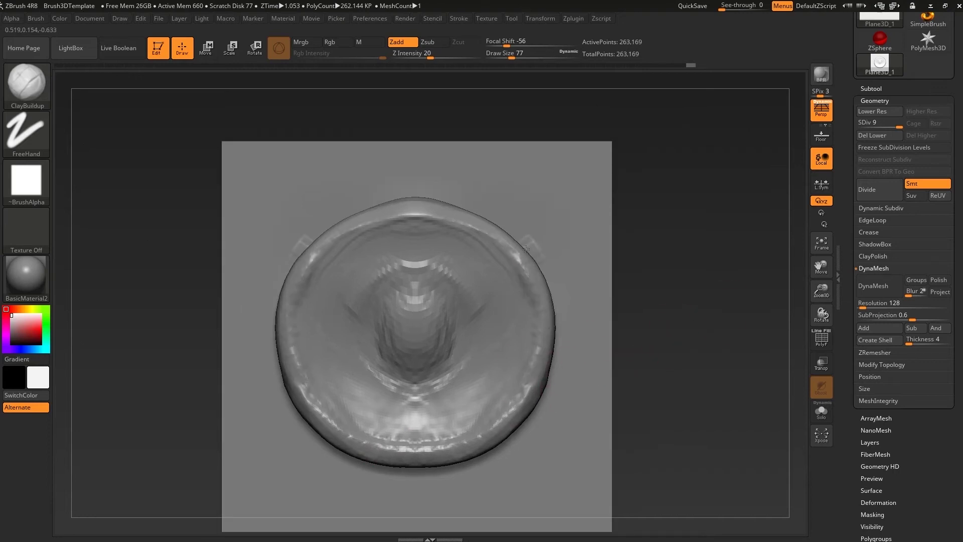
mouse_move(526, 249)
mouse_down()
mouse_move(569, 251)
mouse_move(547, 243)
mouse_up()
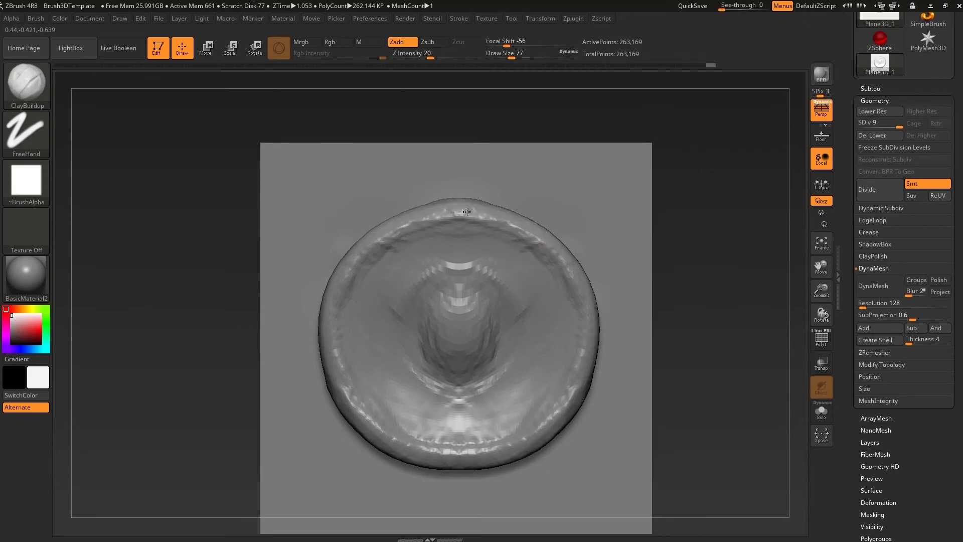
drag(673, 303, 672, 293)
- Smooth the jagged central pit with an enlarged Standard brush
key(b)
key(s)
key(t)
key(s)
drag(490, 280, 525, 280)
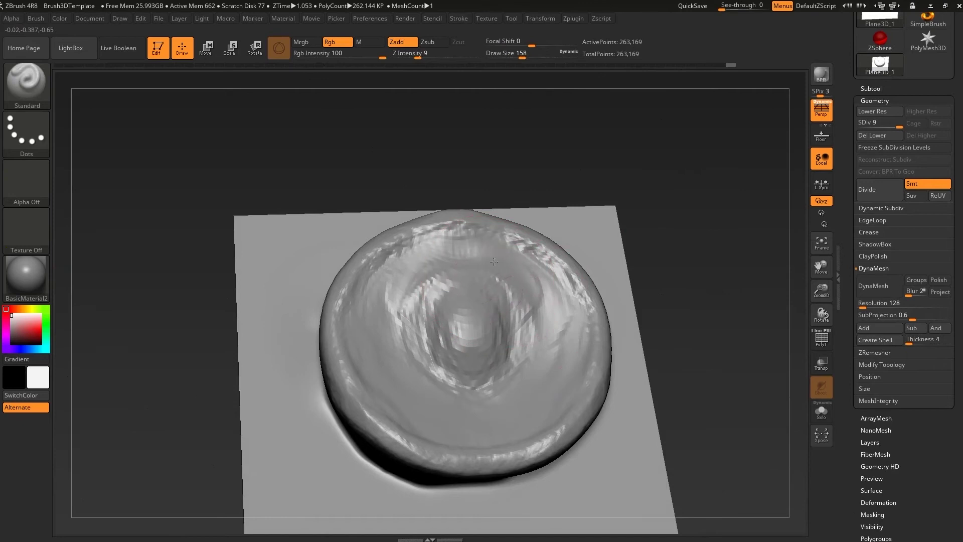
shift+drag(508, 362, 507, 319)
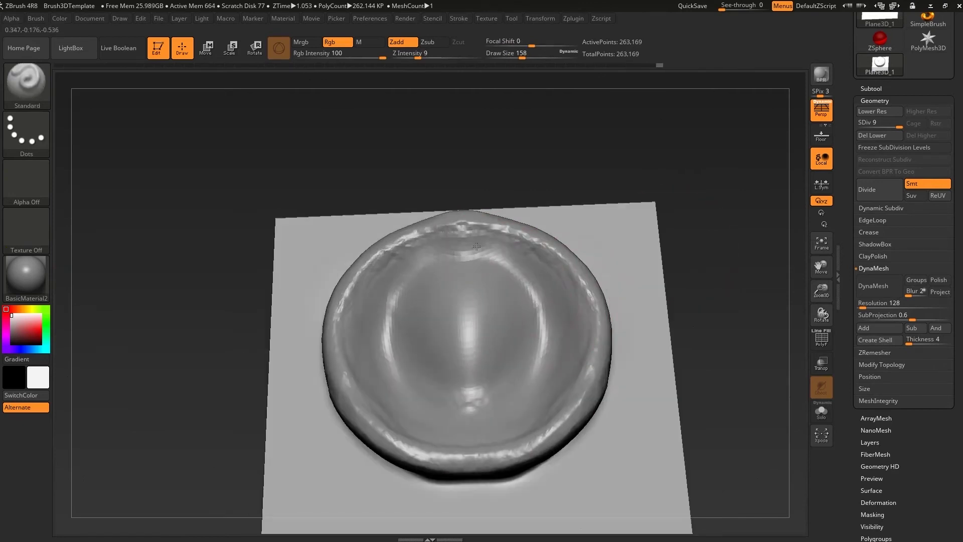
mouse_move(647, 321)
mouse_down()
mouse_move(699, 252)
mouse_move(488, 269)
mouse_move(476, 306)
mouse_up()
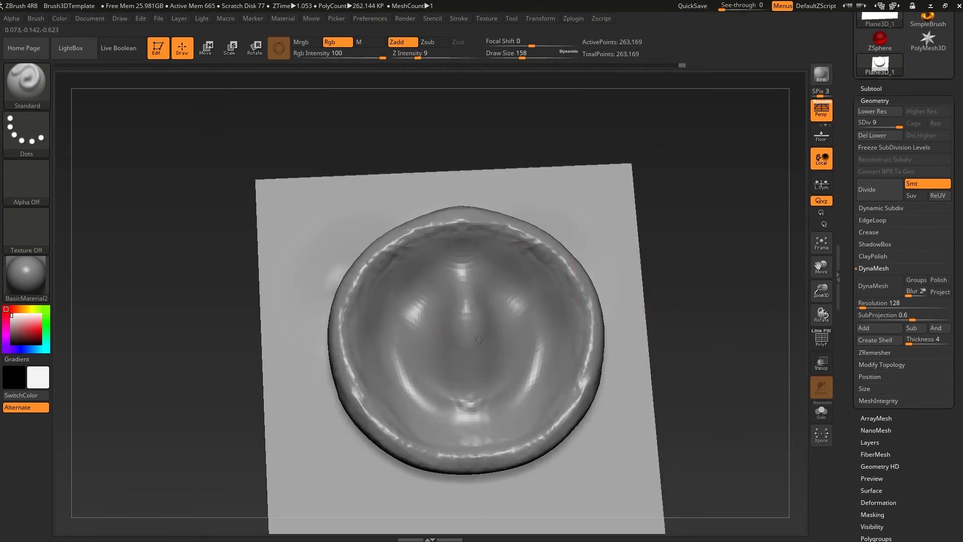
drag(699, 344, 388, 271)
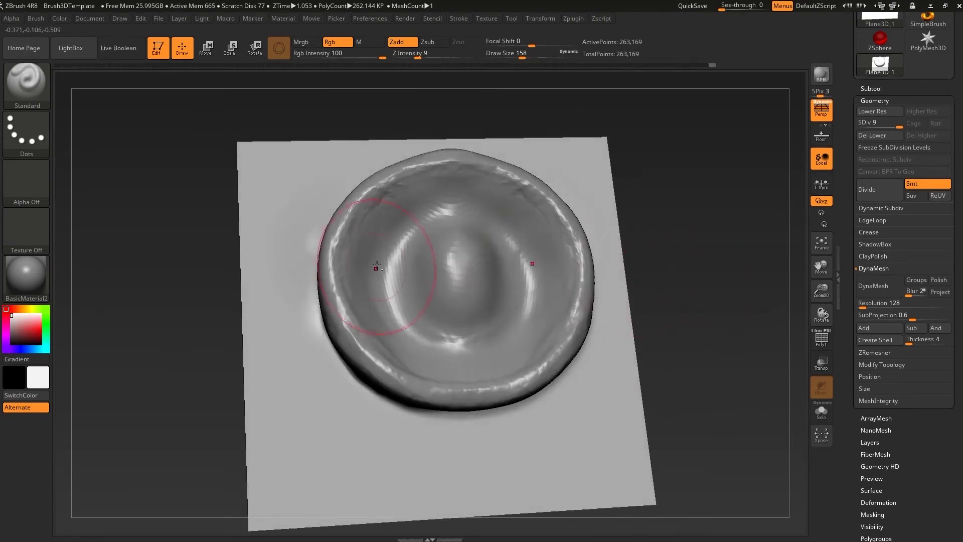
drag(698, 277, 409, 366)
key(shift)
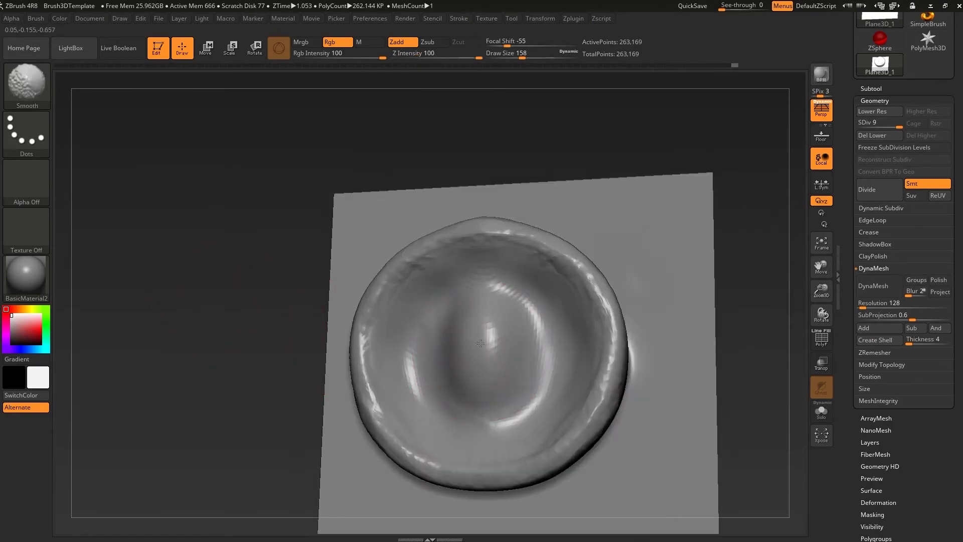
drag(742, 301, 652, 321)
- Raise a vertical ridge in the disc's centre with ClayBuildup strokes
key(b)
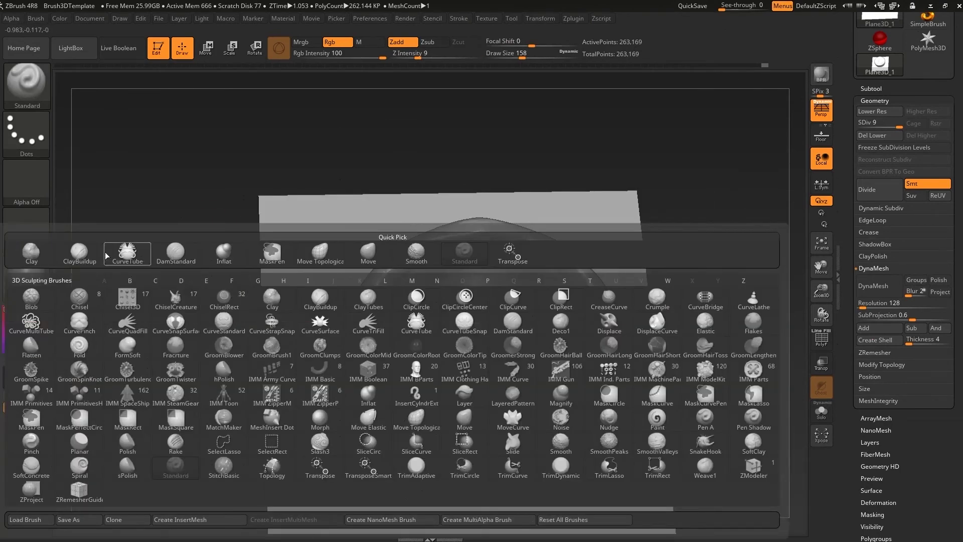
key(Escape)
drag(517, 334, 481, 391)
drag(692, 318, 652, 321)
mouse_move(494, 366)
mouse_down()
mouse_move(548, 307)
mouse_move(506, 284)
mouse_up()
drag(260, 301, 183, 308)
- Resize the brush and resculpt the bowl's centre with extra strokes
key(s)
drag(494, 280, 506, 280)
drag(209, 340, 236, 341)
mouse_move(454, 351)
mouse_down()
mouse_move(441, 384)
mouse_move(469, 381)
mouse_move(467, 338)
mouse_move(481, 371)
mouse_up()
key(s)
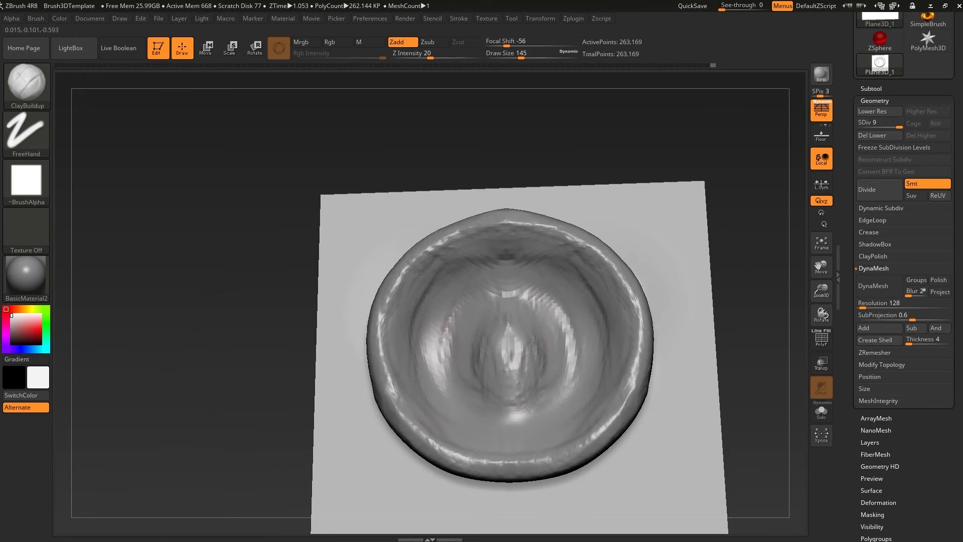
drag(742, 236, 687, 235)
drag(477, 311, 469, 386)
mouse_move(226, 377)
mouse_down()
mouse_move(505, 378)
mouse_move(490, 271)
mouse_up()
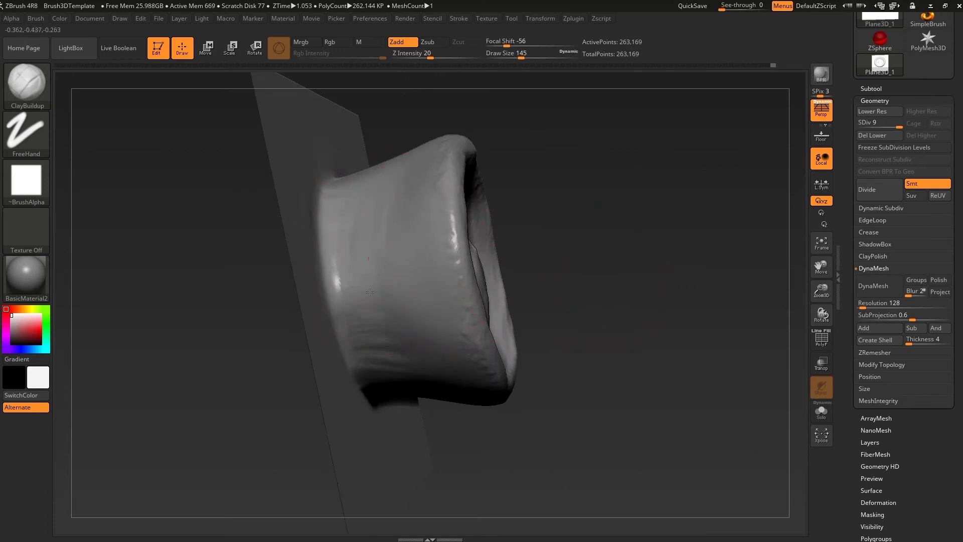
- Divide to SDiv 10 and set the brush size to 97 to work the cup's outer wall
click(873, 189)
drag(727, 301, 672, 348)
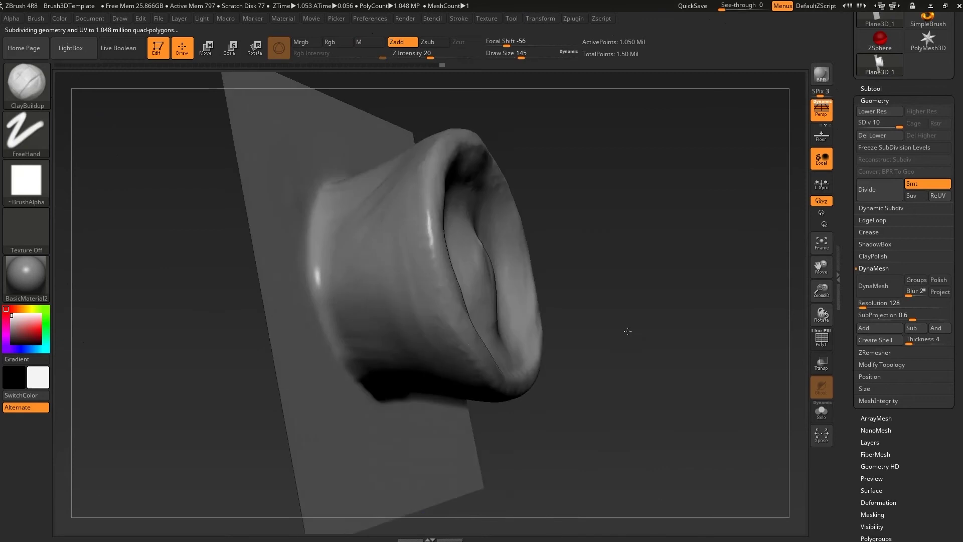
drag(642, 311, 387, 365)
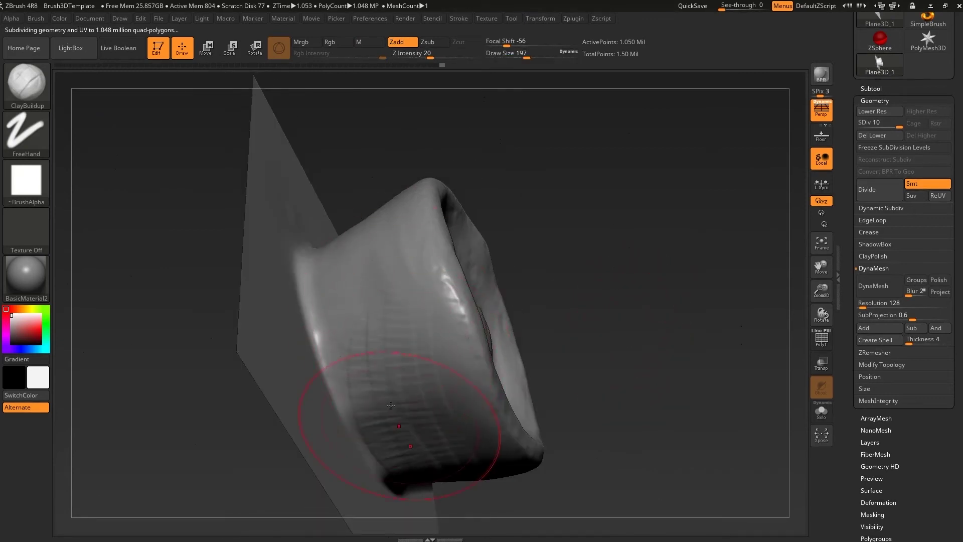
mouse_move(627, 381)
mouse_down()
mouse_move(652, 351)
mouse_move(477, 249)
mouse_up()
text(s97)
key(Return)
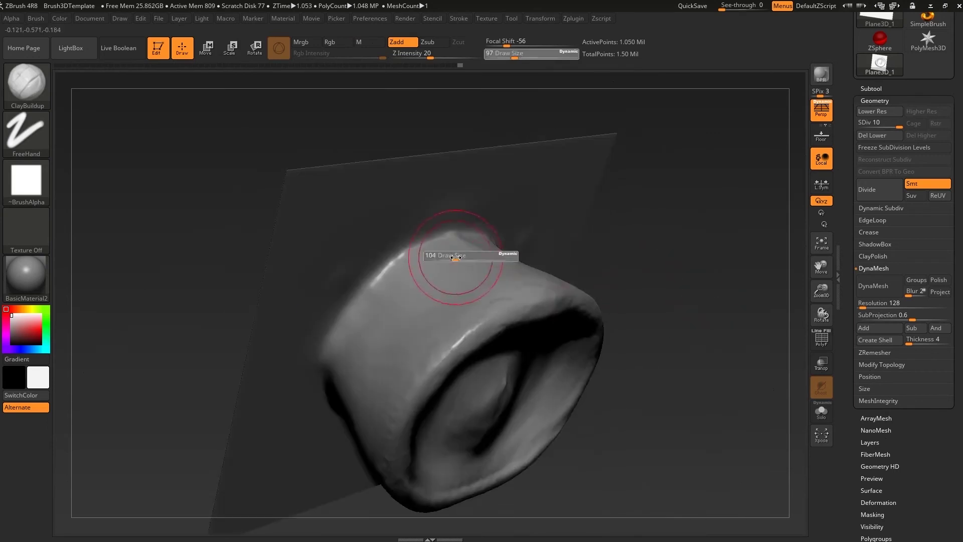
drag(529, 270, 459, 249)
mouse_move(403, 310)
mouse_down()
mouse_move(419, 322)
mouse_move(443, 229)
mouse_up()
drag(363, 353, 452, 291)
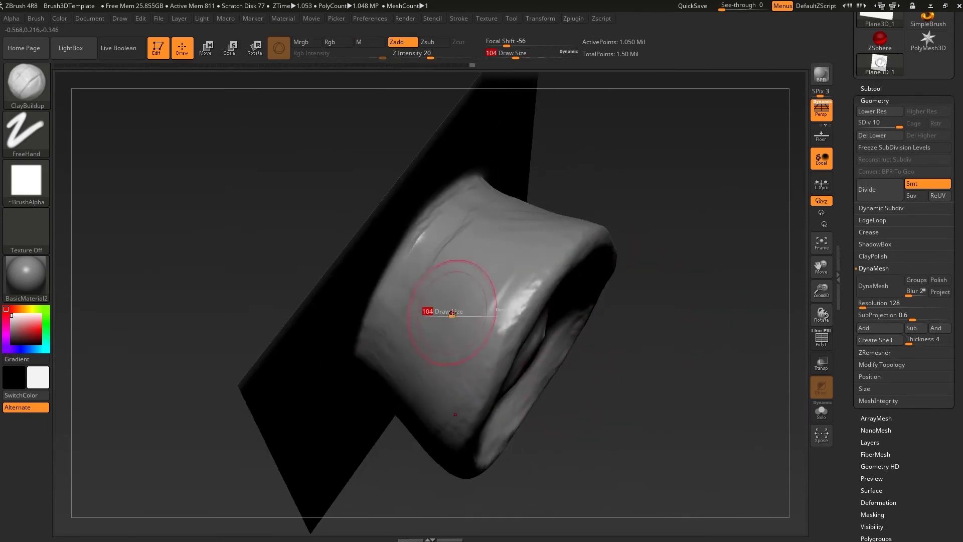
drag(667, 241, 416, 308)
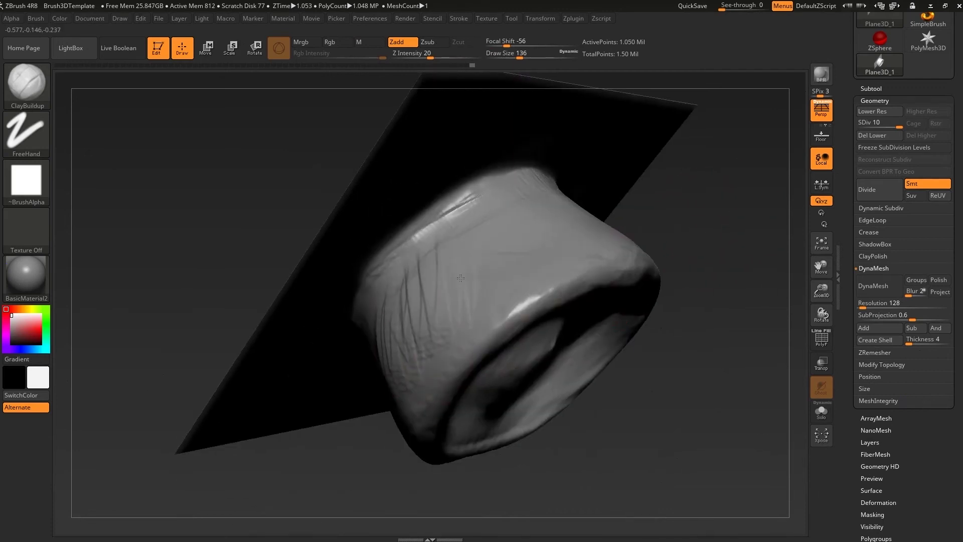
- Step the mesh down to SDiv 9 and return to a straight front view
key(shift+d)
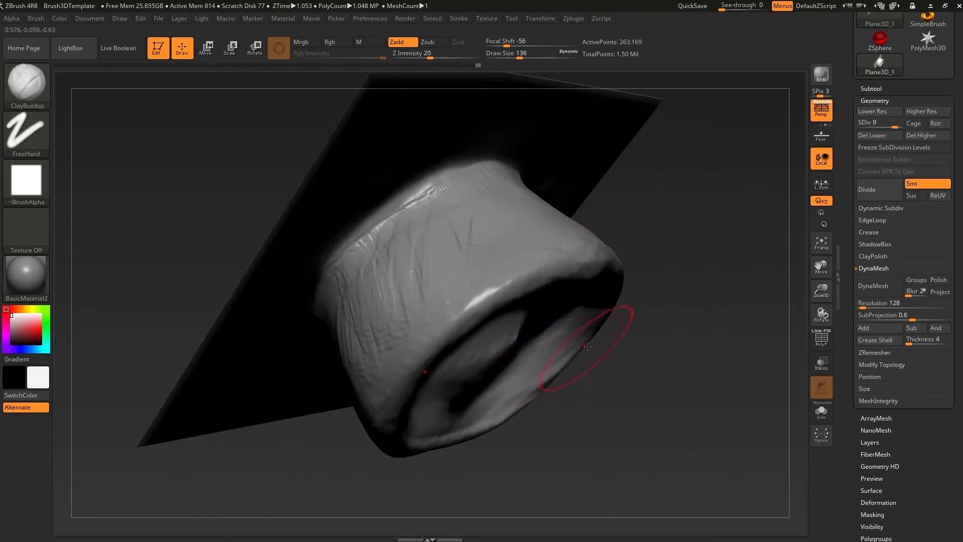
mouse_move(622, 356)
mouse_down()
mouse_move(443, 239)
mouse_move(641, 230)
mouse_move(430, 287)
mouse_move(552, 326)
mouse_move(587, 361)
mouse_move(387, 301)
mouse_up()
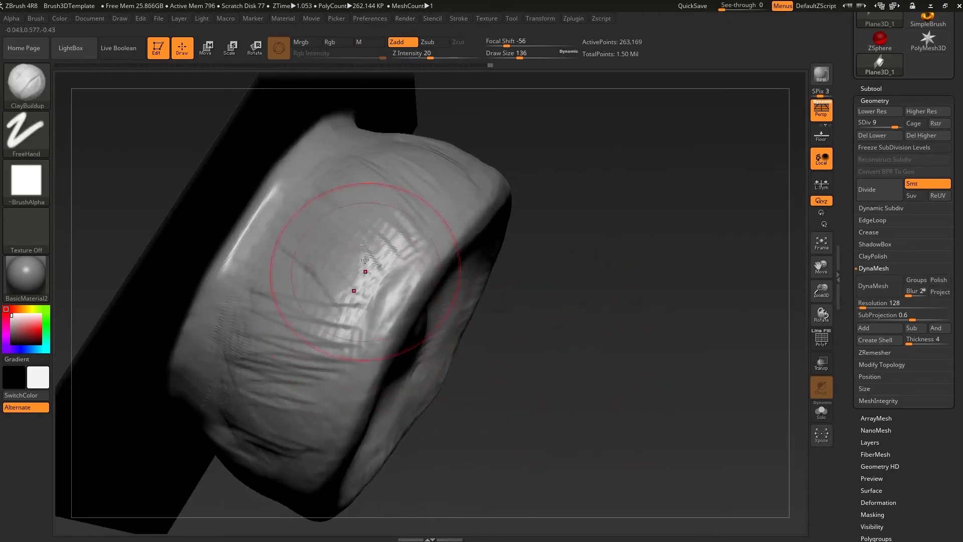
mouse_move(513, 401)
mouse_down()
mouse_move(516, 279)
mouse_move(333, 346)
mouse_move(233, 410)
mouse_move(512, 296)
mouse_up()
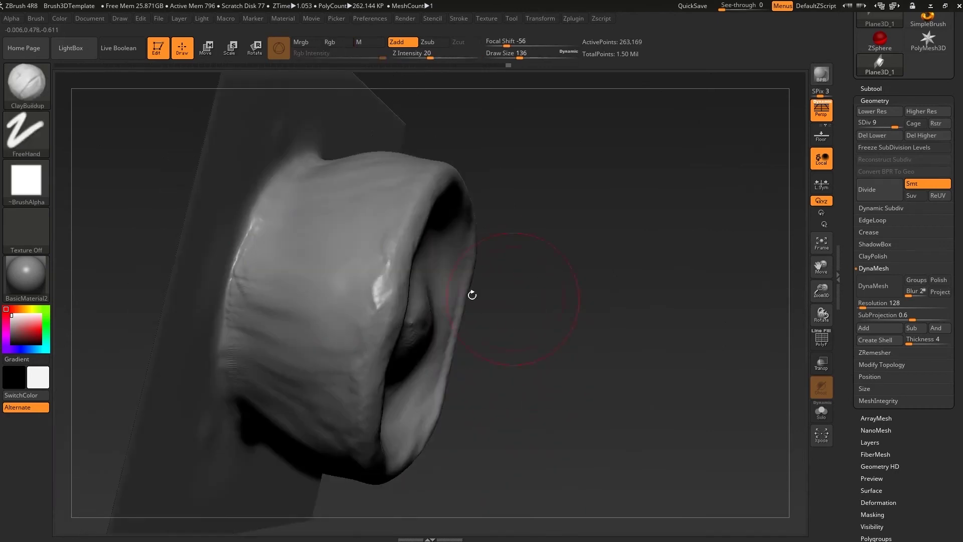
drag(585, 400, 576, 279)
- Select a smaller Move brush and step the mesh back up to SDiv 10
key(b)
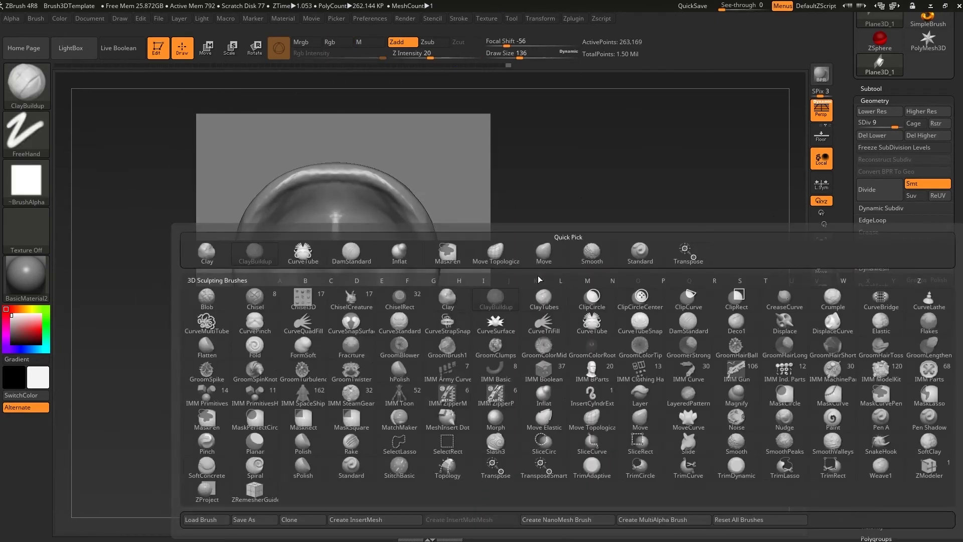
key(m)
key(v)
mouse_move(581, 215)
alt+mouse_down()
mouse_move(386, 264)
mouse_move(382, 253)
alt+mouse_up()
key([)
key([)
key([)
key(shift+d)
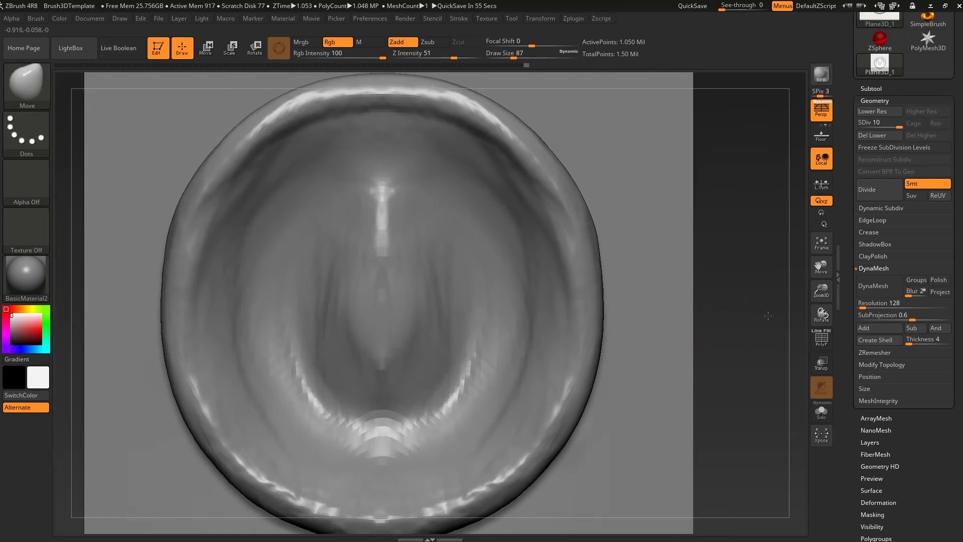
key(bracketleft)
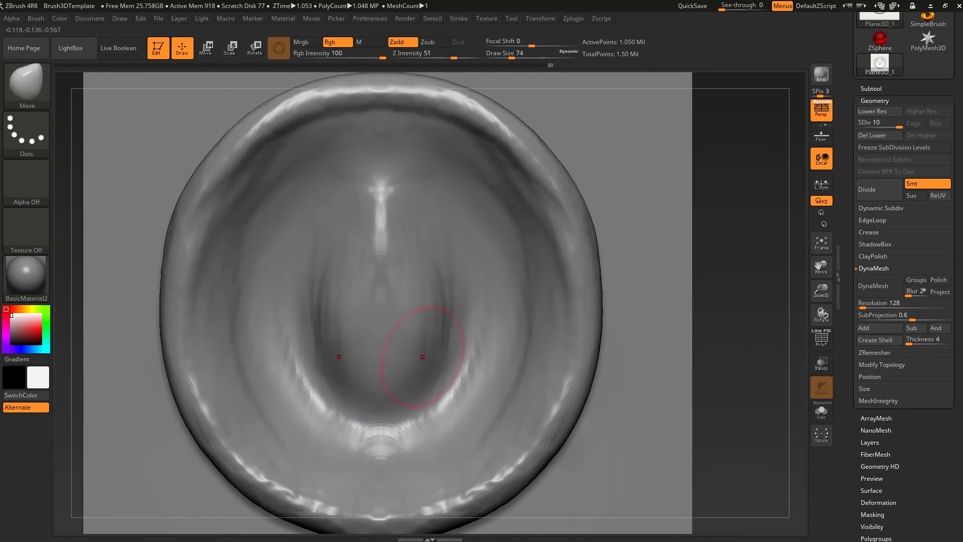
- Carve a groove around the inner oval with DamStandard and raise its upper rim with Standard
key(b)
key(d)
key(s)
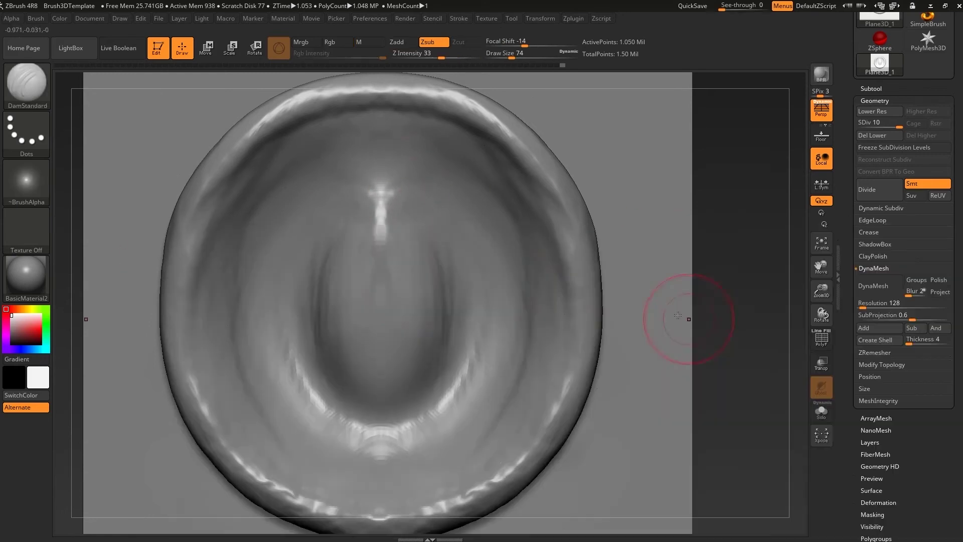
drag(392, 215, 382, 215)
mouse_move(436, 270)
mouse_down()
mouse_move(432, 374)
mouse_move(416, 401)
mouse_move(380, 412)
mouse_up()
key(b)
key(s)
key(t)
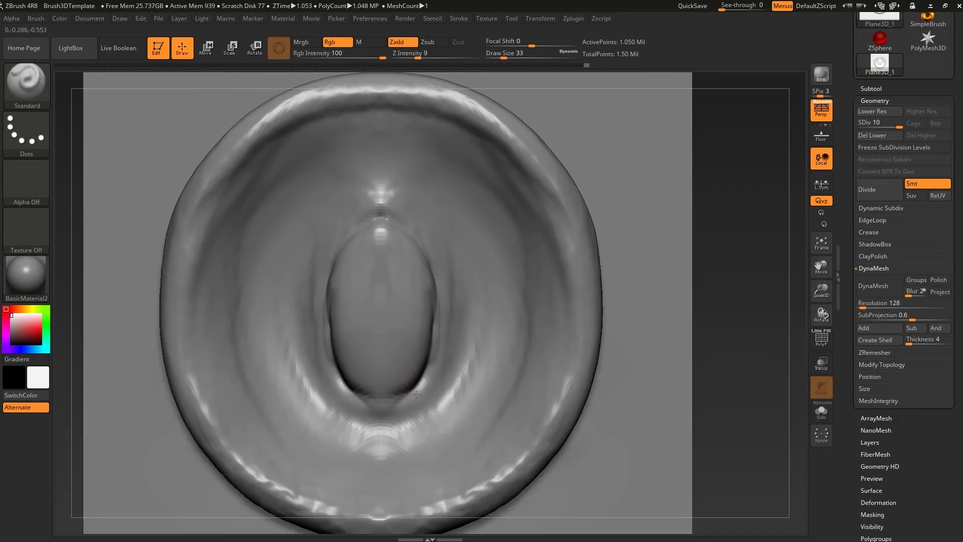
drag(439, 267, 410, 222)
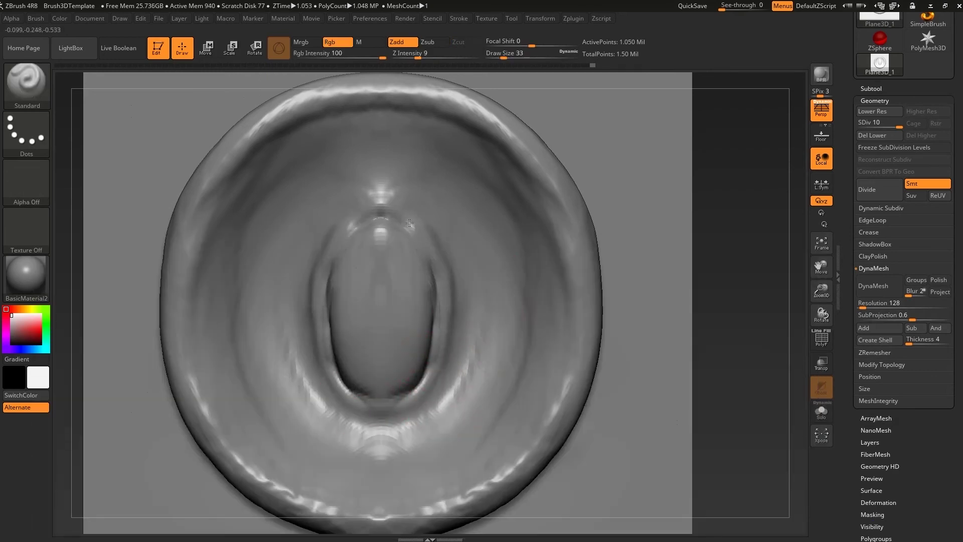
- Reselect DamStandard, then return to the Move brush enlarged to size 65
key(b)
key(d)
key(s)
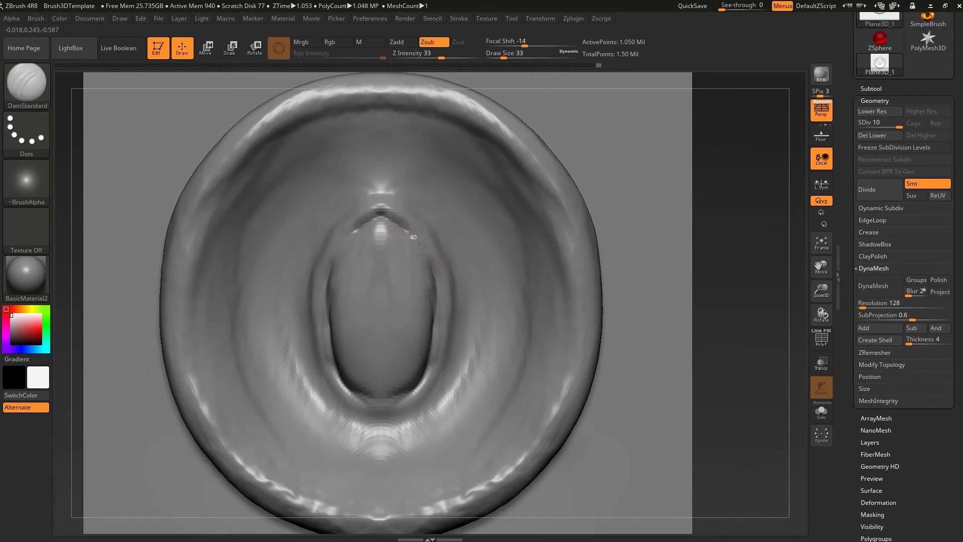
right_drag(433, 314, 435, 296)
key(b)
key(m)
key(v)
key(s)
drag(435, 296, 444, 296)
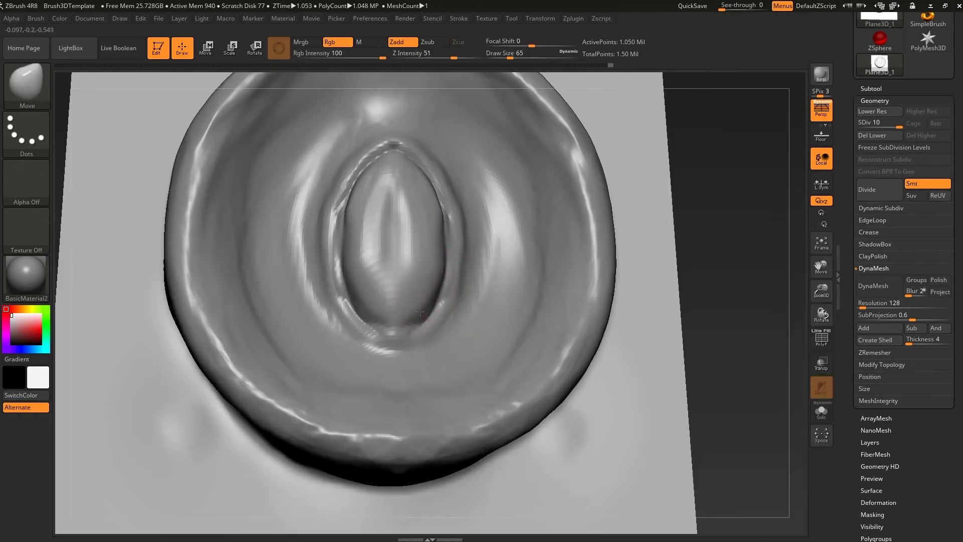
- Pull the inner oval's rim into a point with the Move brush, resized to 80
mouse_move(475, 241)
mouse_down()
mouse_move(442, 200)
mouse_move(453, 223)
mouse_up()
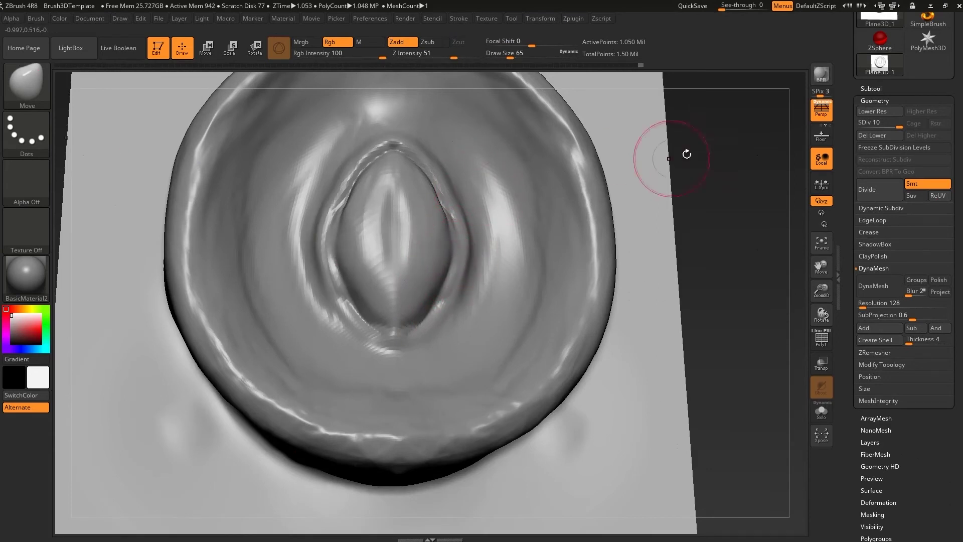
right_drag(617, 168, 409, 204)
right_drag(612, 221, 355, 290)
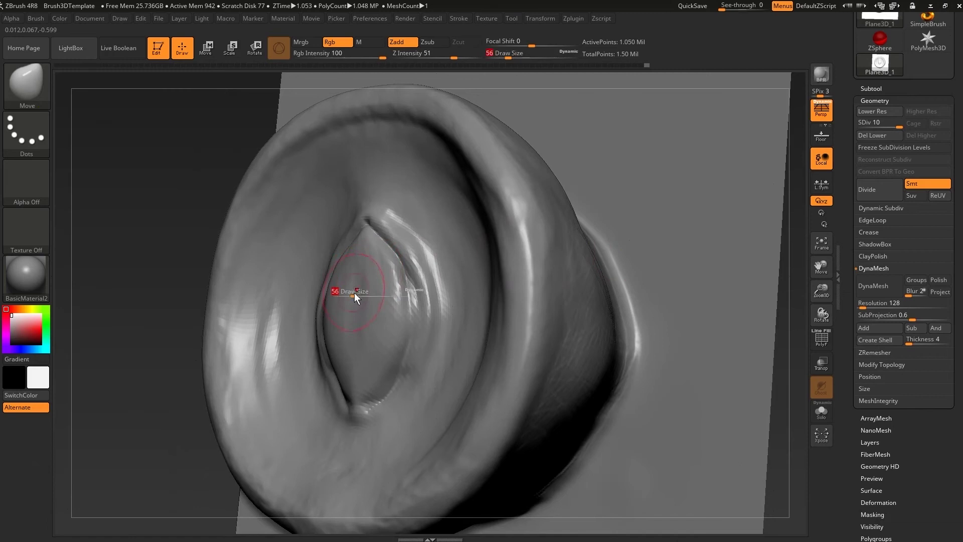
drag(354, 289, 367, 290)
shift+drag(153, 221, 391, 181)
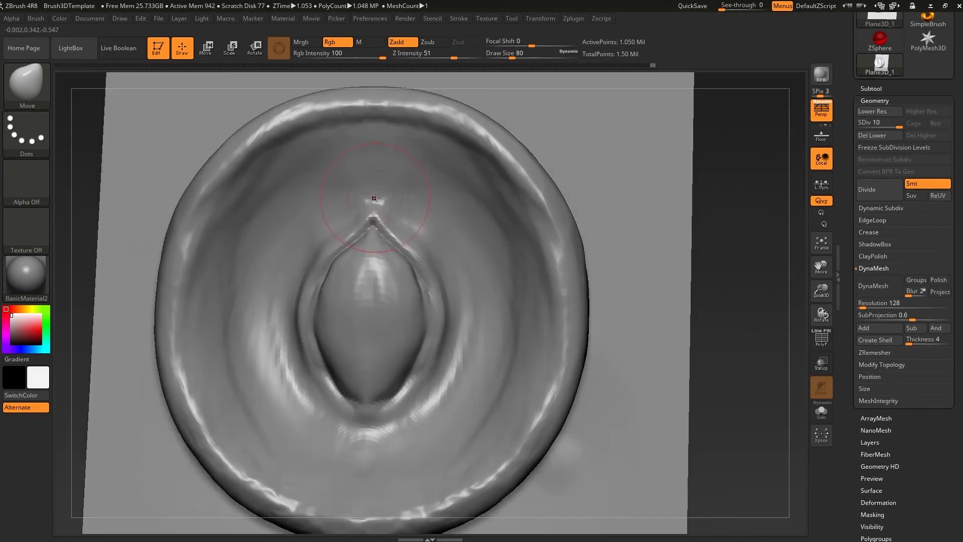
- Switch briefly to Standard, then back to Move, framing the sucker model
key(b)
key(s)
key(t)
right_drag(454, 188, 503, 193)
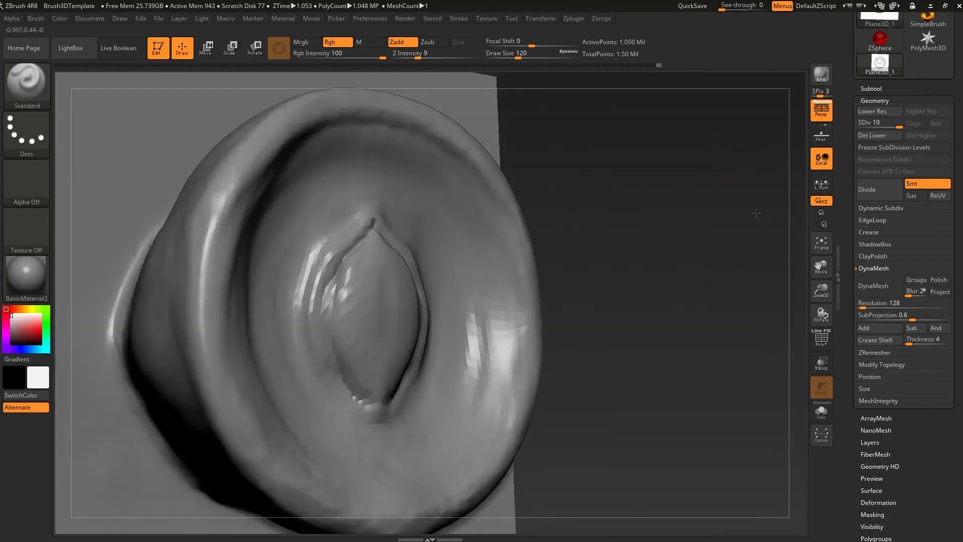
key(f)
key(b)
key(m)
key(v)
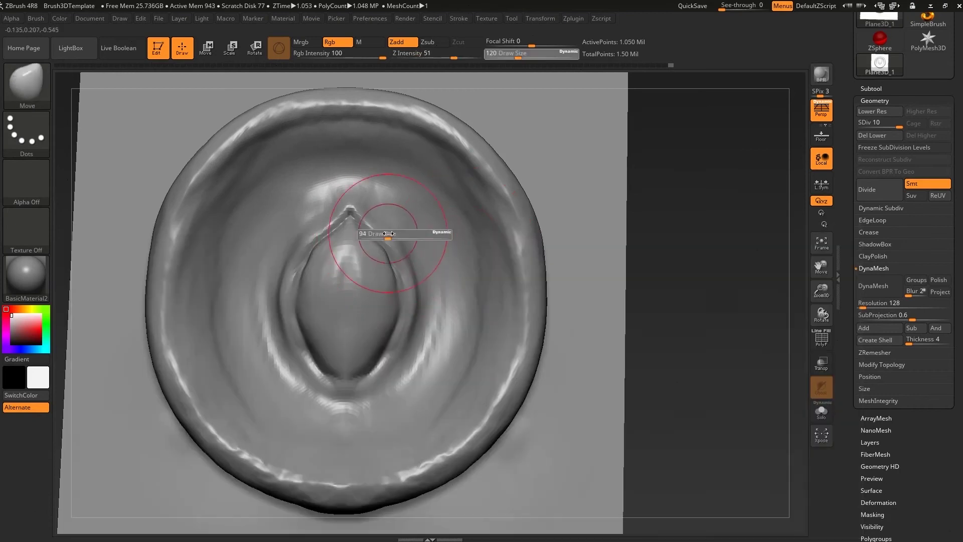
- Build up the groove at the oval's base with the Standard brush
key(b)
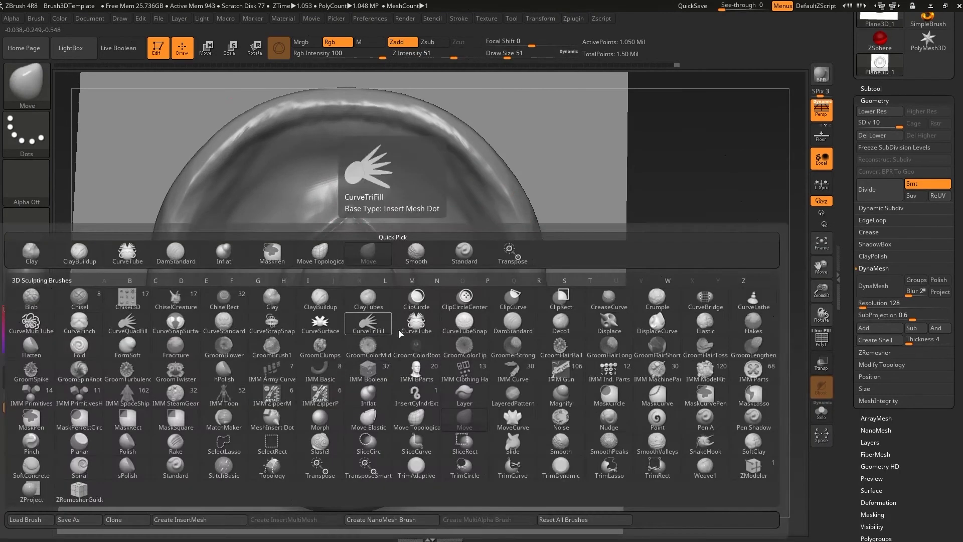
key(s)
key(t)
alt+right_drag(490, 258, 430, 268)
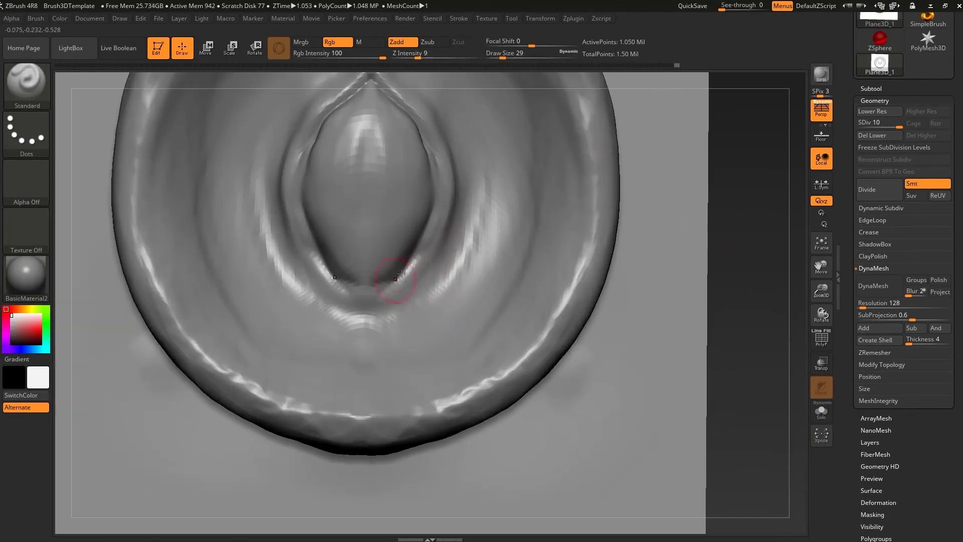
drag(453, 223, 376, 310)
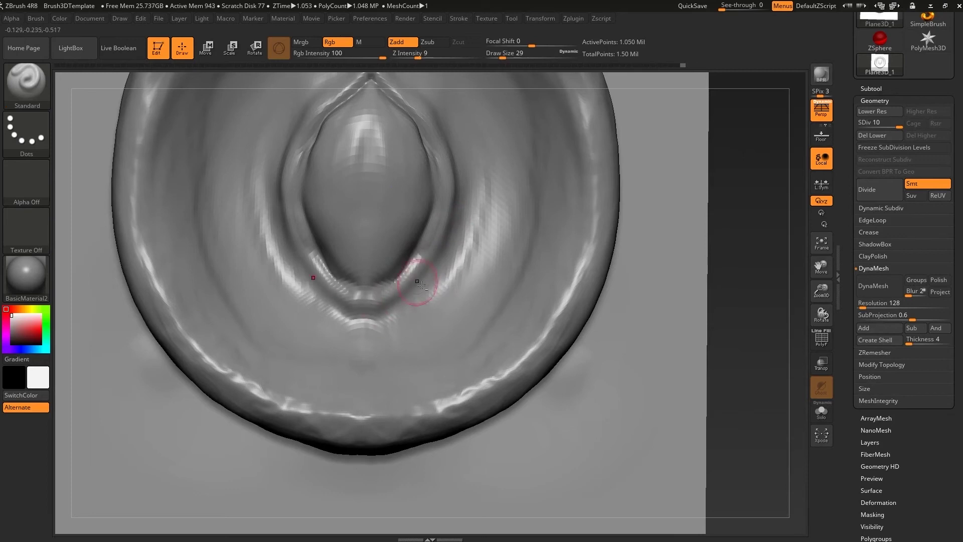
- Reframe the plane and carve a notch in the sucker's lower rim with DamStandard
key(f)
drag(657, 306, 693, 326)
key(b)
key(d)
key(s)
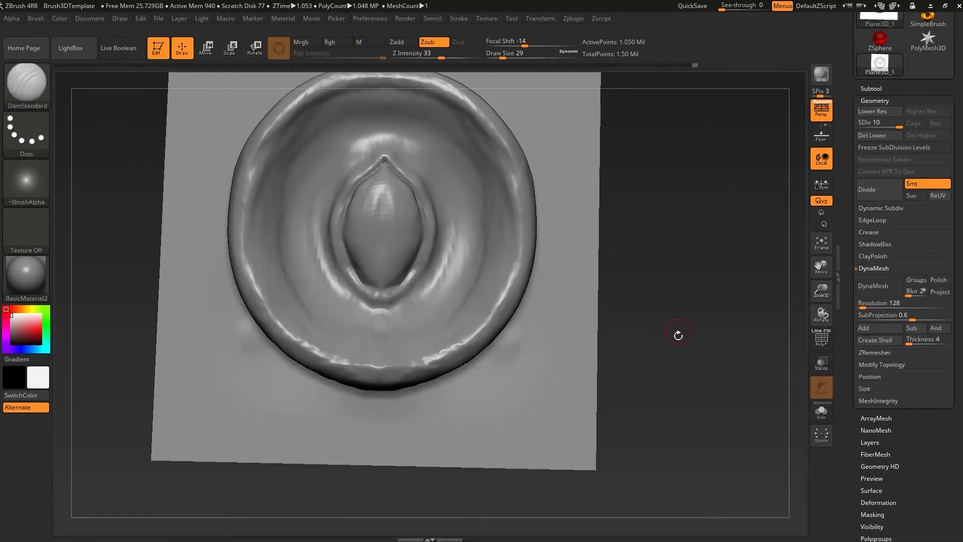
alt+right_drag(678, 335, 436, 318)
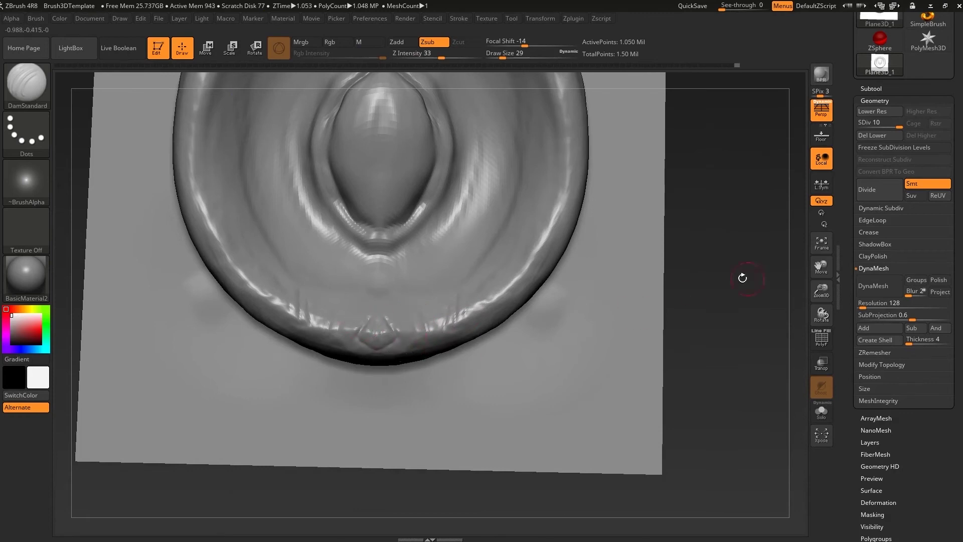
drag(743, 278, 579, 343)
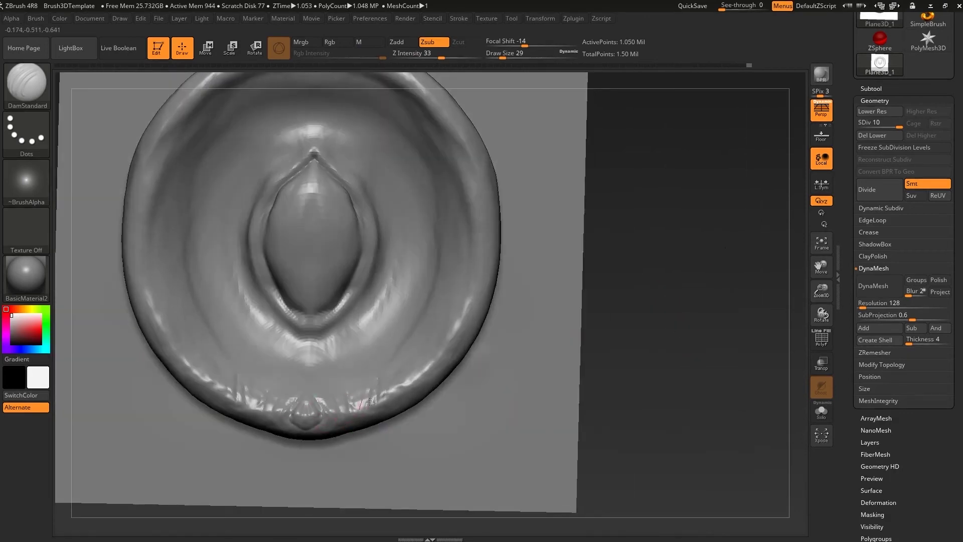
- Sculpt crinkled texture along the sucker's lower rim and inspect the top rim
key(space)
shift+drag(301, 413, 319, 418)
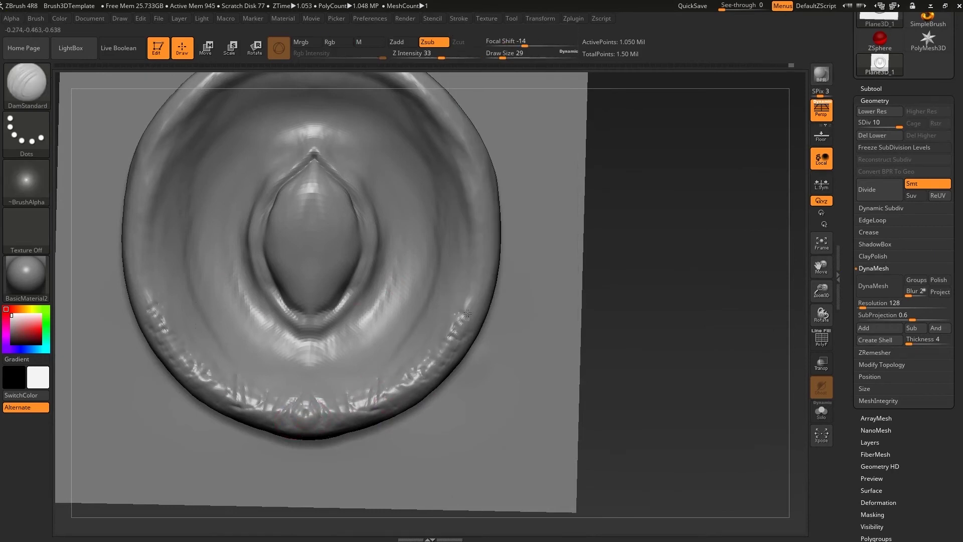
drag(627, 252, 489, 351)
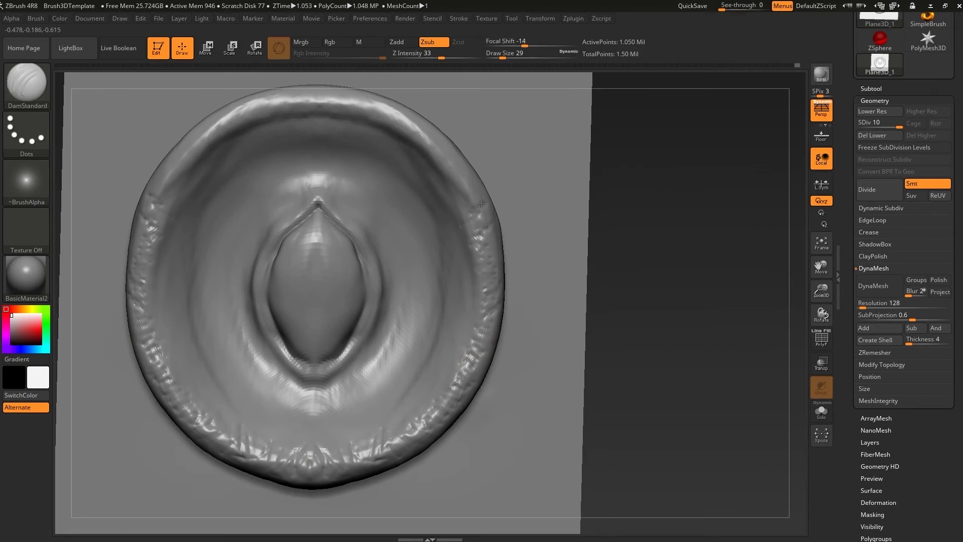
drag(633, 197, 479, 287)
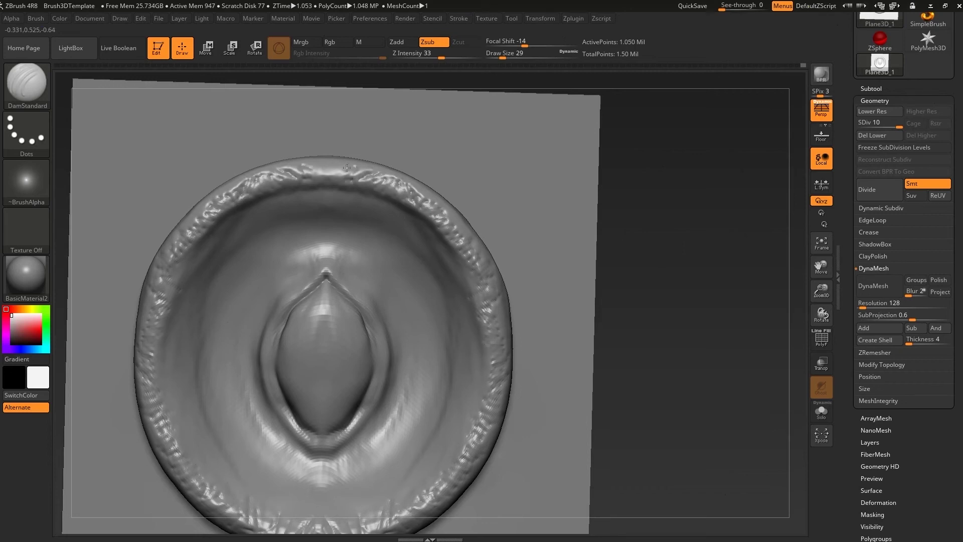
mouse_move(678, 300)
mouse_down()
mouse_move(587, 248)
mouse_move(628, 221)
mouse_move(645, 237)
mouse_up()
- Switch to the ClayBuildup brush and zoom out to see the whole plane
key(s)
key(b)
key(c)
key(b)
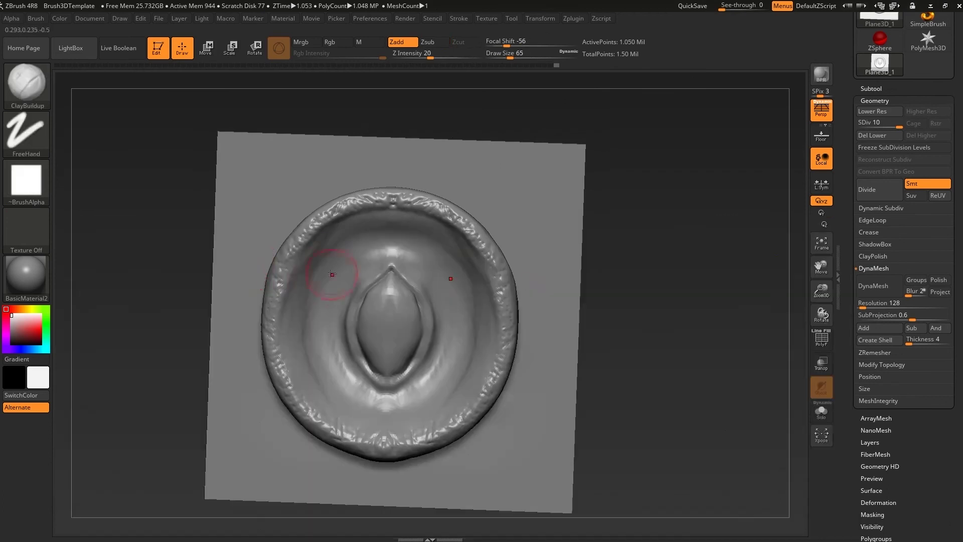
mouse_move(339, 318)
right_down()
mouse_move(366, 269)
mouse_move(623, 249)
mouse_move(430, 294)
right_up()
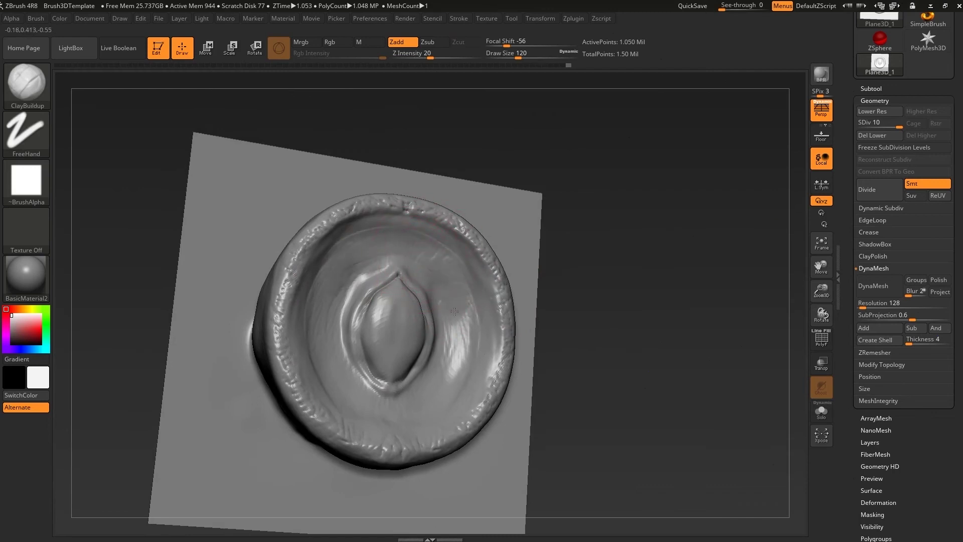
mouse_move(415, 404)
ctrl+right_down()
mouse_move(598, 275)
mouse_move(602, 335)
mouse_move(596, 282)
mouse_move(626, 285)
ctrl+right_up()
- Select the Move brush at Draw Size 228 and drop to subdivision level six
key(b)
key(m)
key(v)
key(bracketright)
mouse_move(425, 424)
right_down()
mouse_move(389, 447)
mouse_move(396, 384)
right_up()
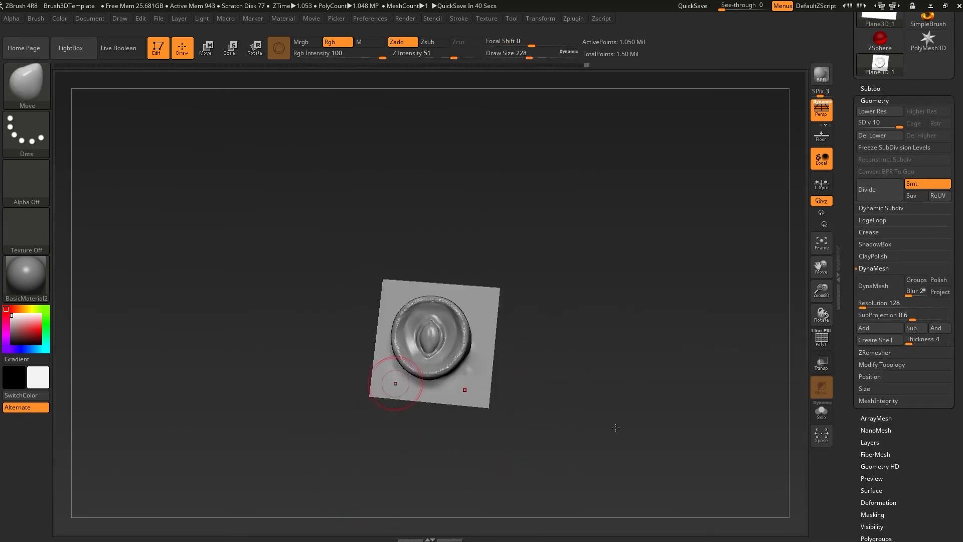
key(shift+d)
key(shift+d)
key(shift+d)
mouse_move(634, 378)
right_down()
mouse_move(619, 383)
mouse_move(606, 357)
mouse_move(565, 381)
right_up()
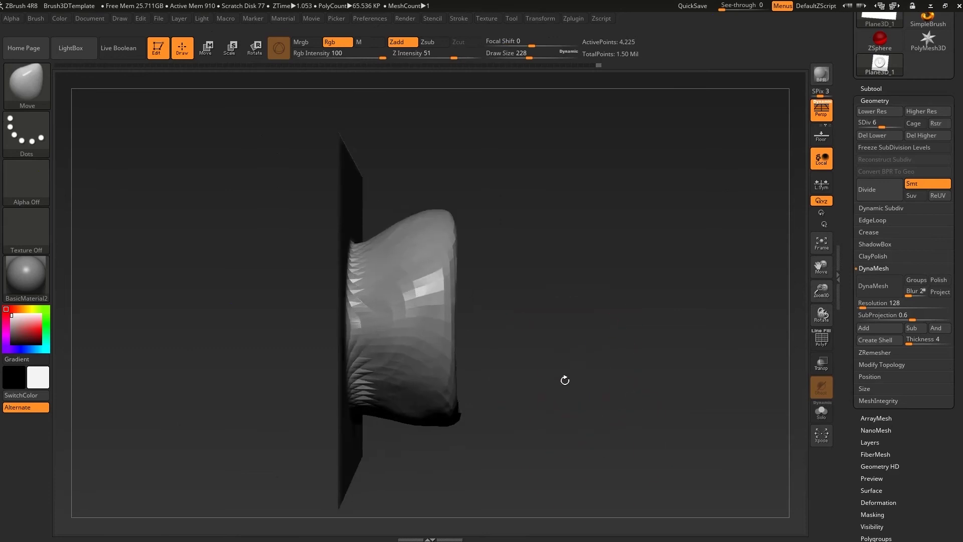
- Turn off perspective, mask the flat plane and rotate the unmasked cup
click(821, 109)
ctrl+drag(286, 158, 389, 526)
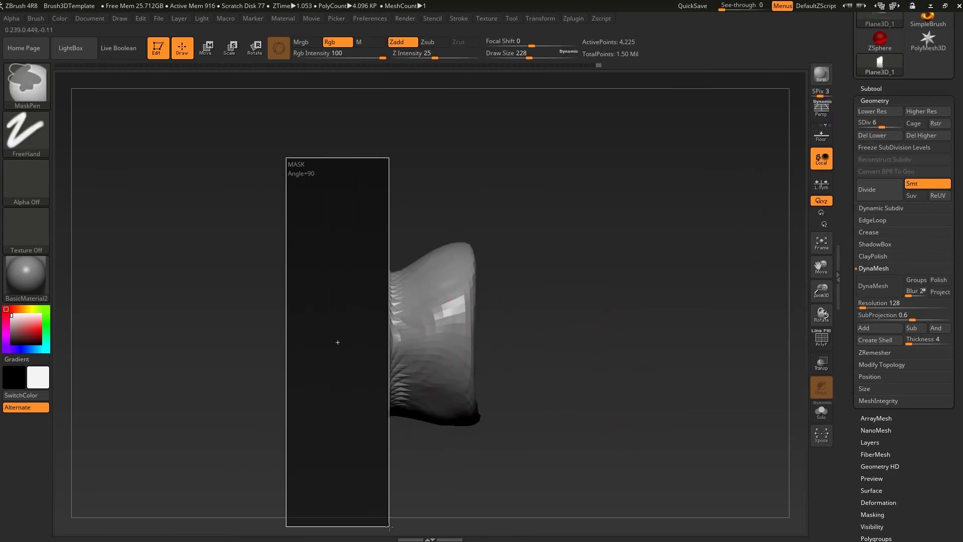
right_drag(397, 501, 597, 368)
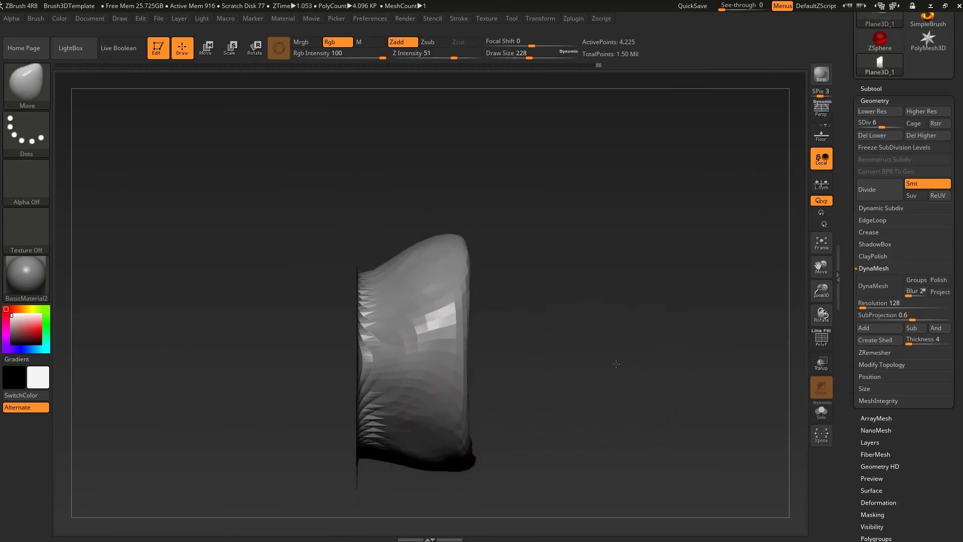
key(r)
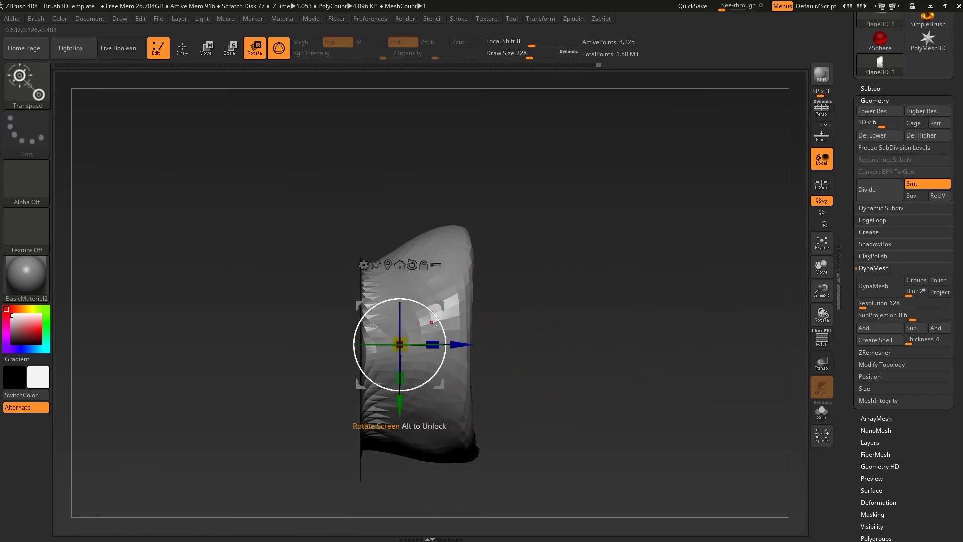
drag(436, 321, 419, 343)
- Shift the cup outward and tilt it further with the Transpose gizmo
key(w)
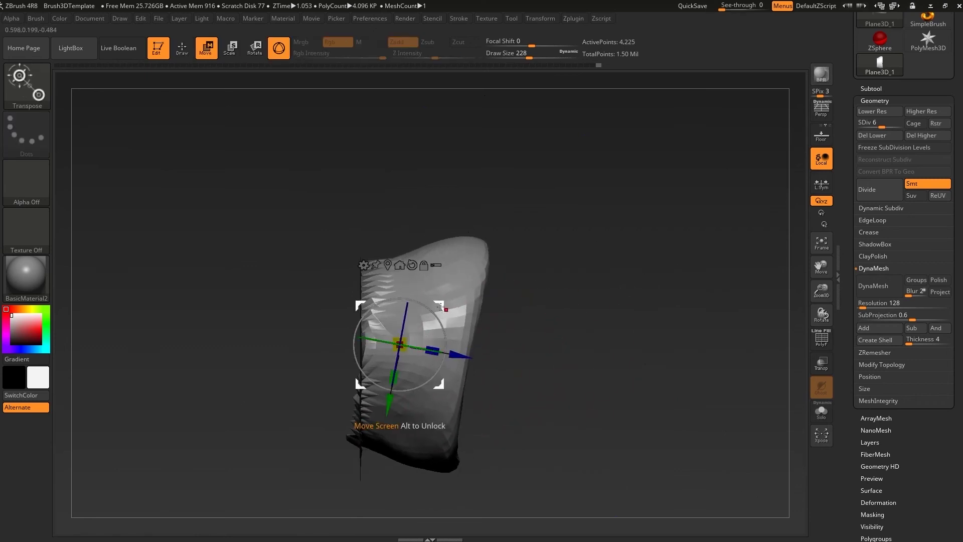
drag(439, 307, 454, 322)
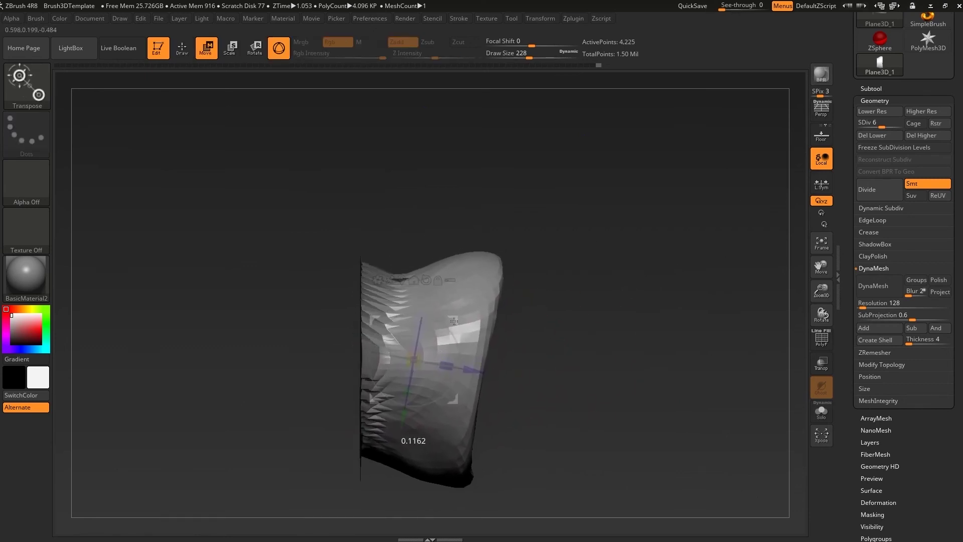
mouse_move(437, 321)
mouse_down()
mouse_move(689, 386)
mouse_move(642, 341)
mouse_up()
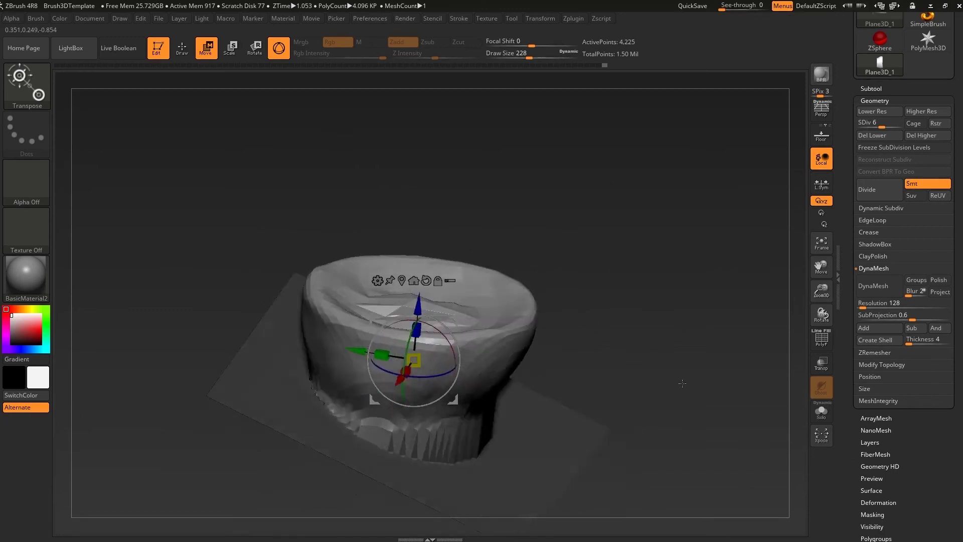
drag(418, 312, 423, 321)
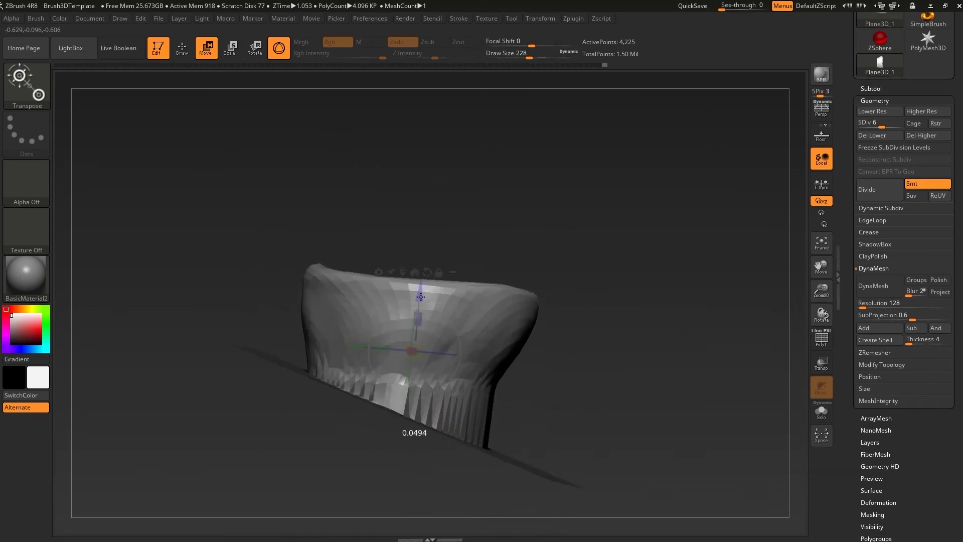
key(q)
- Mask the lower part and base of the cup and reselect the Move brush
drag(604, 287, 462, 333)
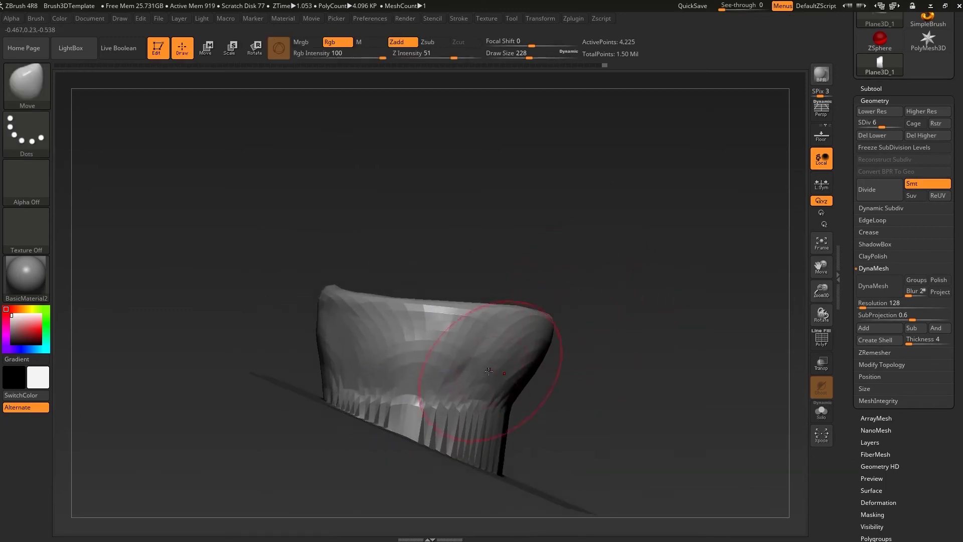
ctrl+drag(686, 496, 245, 400)
ctrl+drag(688, 462, 447, 423)
key(b)
key(m)
key(v)
- Subdivide up a level, re-mask the cup's lower part and tilt the cup rightward
mouse_move(555, 355)
mouse_down()
mouse_move(664, 332)
mouse_move(650, 365)
mouse_up()
key(ctrl+d)
mouse_move(615, 475)
ctrl+mouse_down()
mouse_move(437, 415)
mouse_move(290, 337)
mouse_move(455, 301)
mouse_move(358, 306)
ctrl+mouse_up()
key(r)
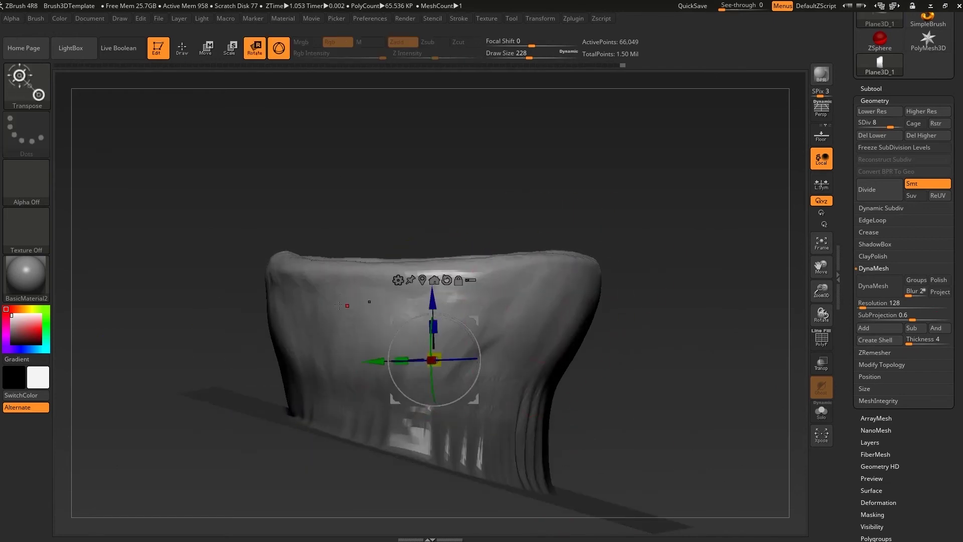
mouse_move(536, 308)
mouse_down()
mouse_move(459, 324)
mouse_move(502, 311)
mouse_up()
- Exit Transpose, zoom in on the cup and shrink the brush to a small size
key(w)
key(q)
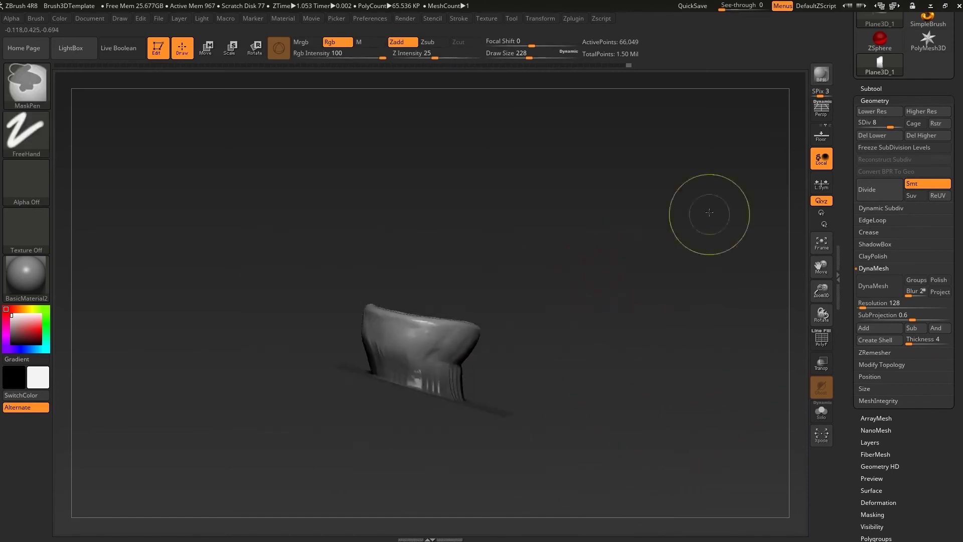
alt+drag(575, 285, 481, 376)
drag(599, 359, 477, 377)
key(s)
mouse_move(634, 321)
mouse_down()
mouse_move(510, 327)
mouse_move(547, 333)
mouse_move(519, 329)
mouse_move(494, 344)
mouse_up()
key(s)
mouse_move(398, 370)
mouse_down()
mouse_move(711, 277)
mouse_move(645, 354)
mouse_move(649, 337)
mouse_move(387, 365)
mouse_up()
- Subdivide once more and build clay ridges on the cup's side with ClayBuildup
key(b)
key(c)
key(b)
mouse_move(389, 339)
right_down()
mouse_move(452, 343)
mouse_move(505, 376)
mouse_move(505, 365)
right_up()
key(d)
drag(436, 294, 405, 318)
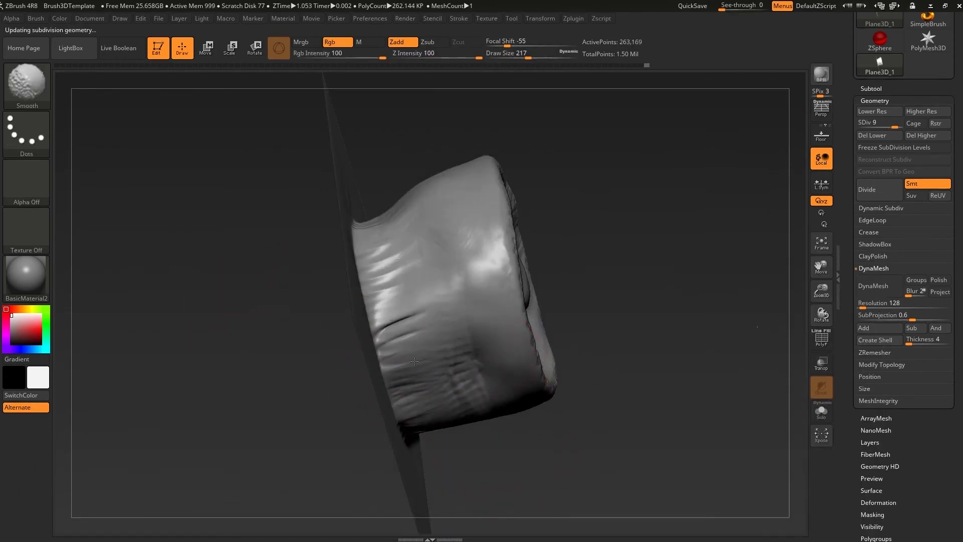
mouse_move(463, 347)
right_down()
mouse_move(408, 291)
mouse_move(419, 279)
right_up()
key([)
right_drag(421, 380, 367, 349)
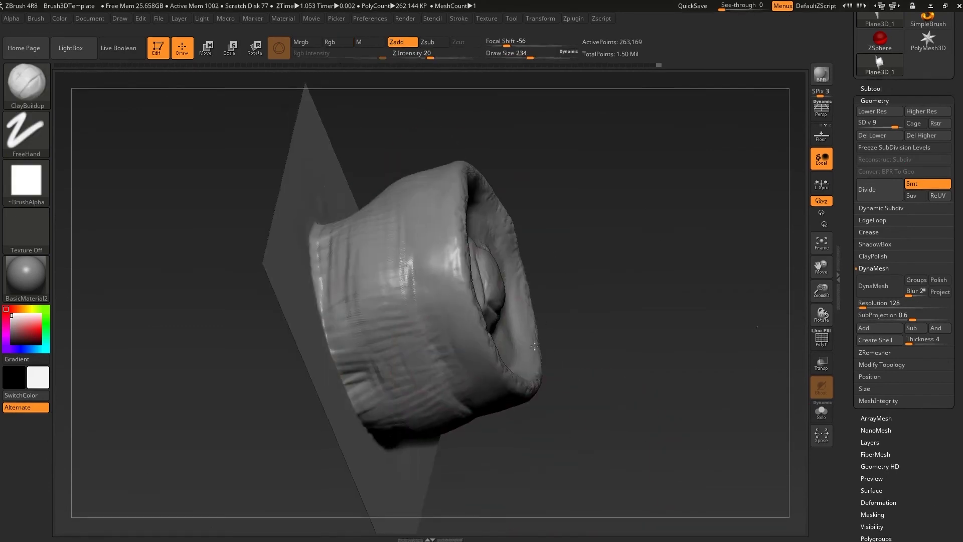
key([)
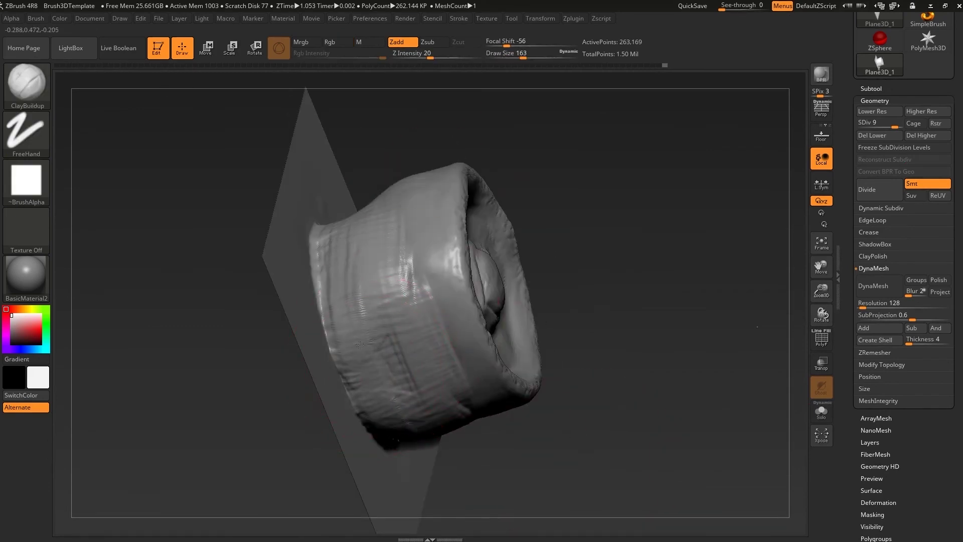
mouse_move(608, 361)
right_down()
mouse_move(365, 411)
mouse_move(321, 351)
right_up()
- Switch to the Move brush and inspect the cup's opening from several angles
key(b)
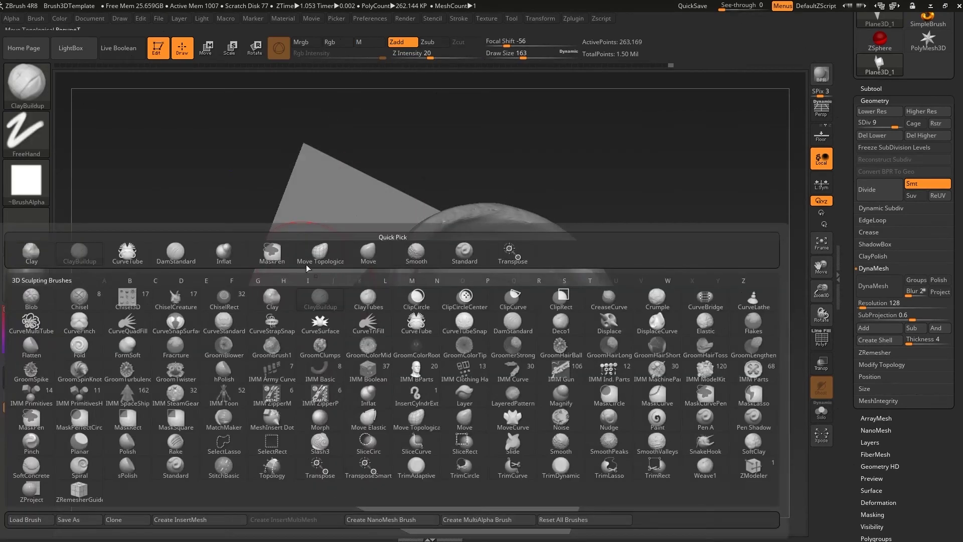
key(m)
key(v)
mouse_move(323, 372)
right_down()
mouse_move(190, 323)
mouse_move(216, 331)
mouse_move(159, 359)
mouse_move(163, 318)
mouse_move(188, 372)
mouse_move(407, 301)
right_up()
key(s)
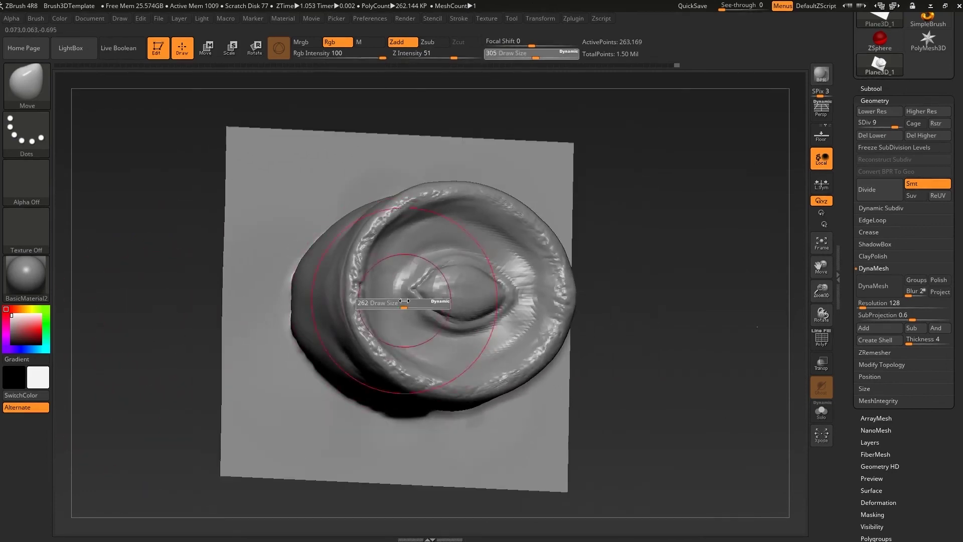
mouse_move(679, 333)
right_down()
mouse_move(679, 307)
mouse_move(655, 335)
mouse_move(495, 344)
right_up()
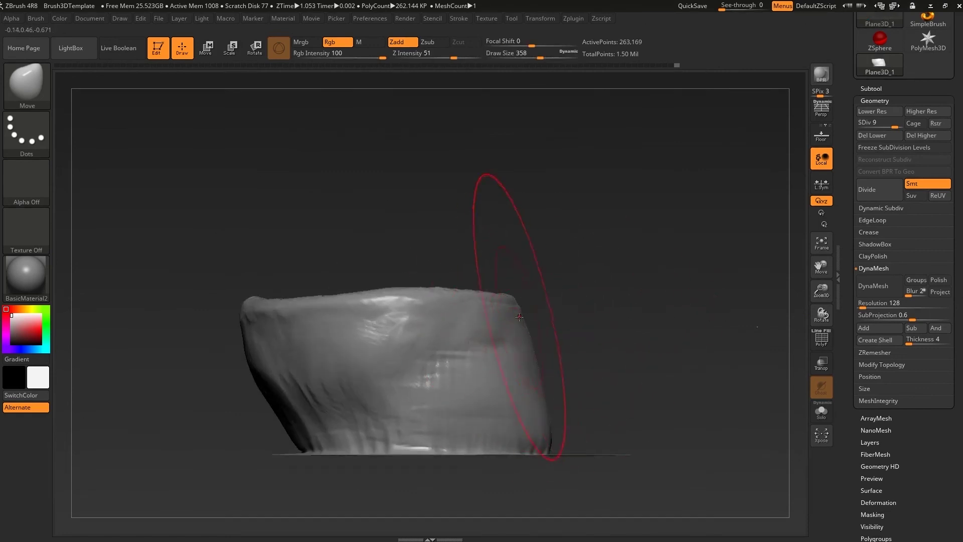
right_drag(558, 419, 512, 403)
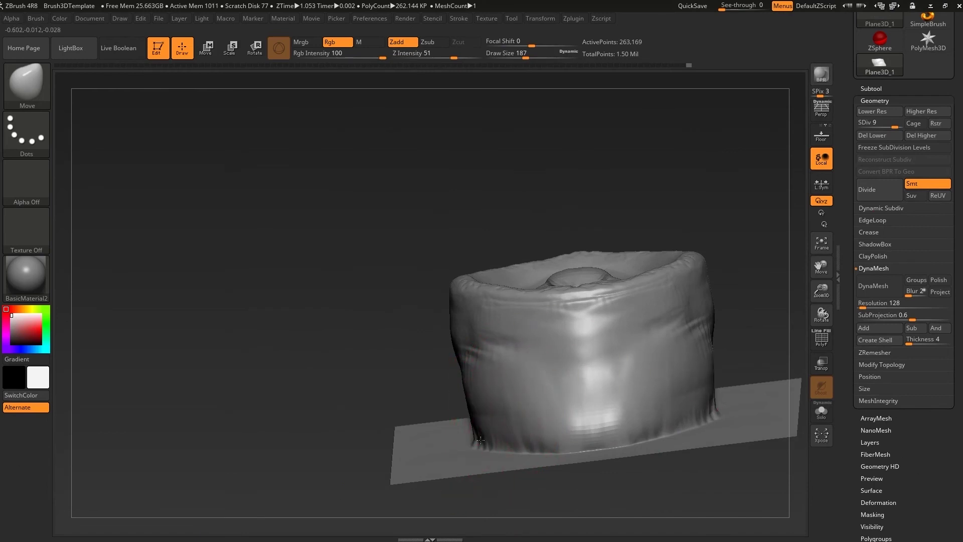
mouse_move(501, 451)
right_down()
mouse_move(429, 404)
mouse_move(466, 425)
right_up()
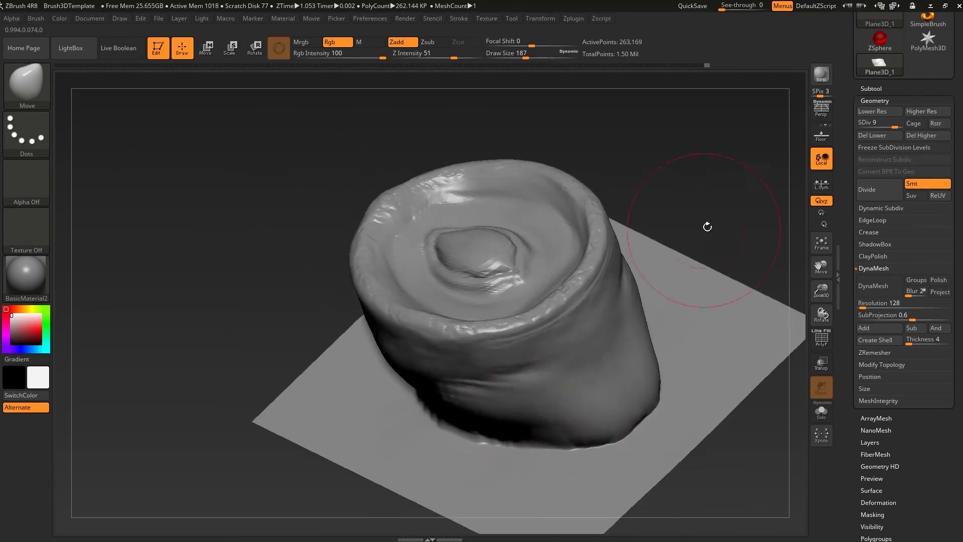
right_drag(523, 372, 266, 275)
- Reselect ClayBuildup at Draw Size about 149 and orbit to a top-down view
key(b)
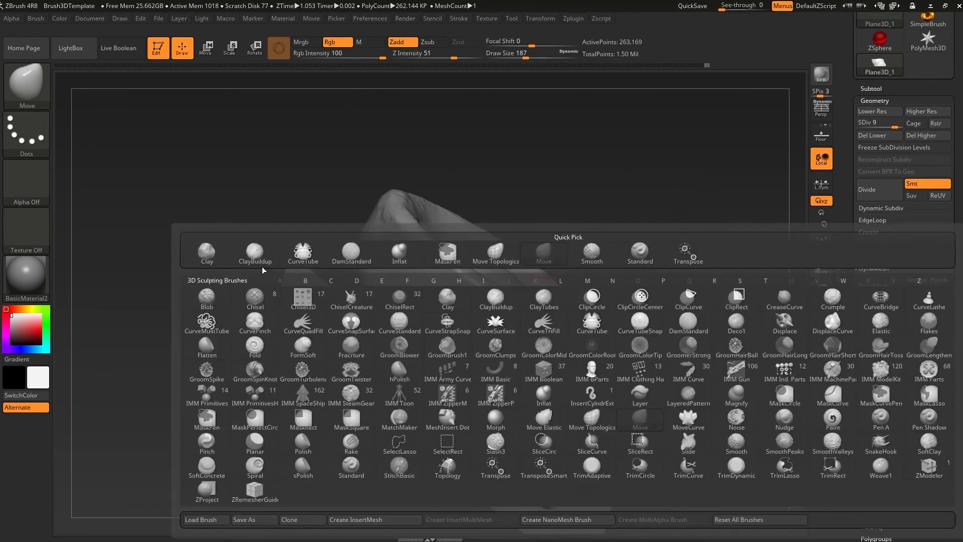
click(254, 253)
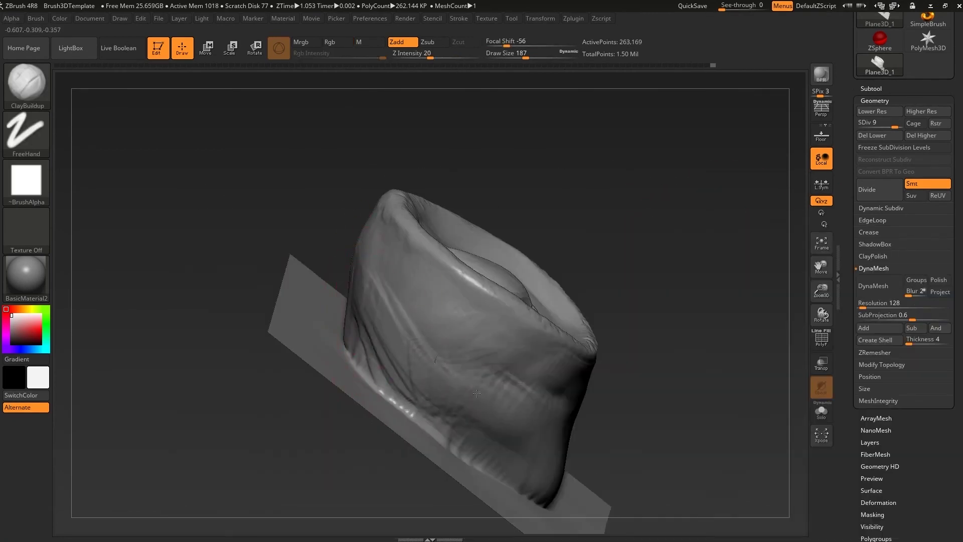
right_drag(434, 401, 446, 371)
key(s)
drag(447, 366, 437, 365)
mouse_move(366, 279)
right_down()
mouse_move(604, 317)
mouse_move(441, 271)
right_up()
- Push the rim's top upward with a 351-size Move brush, then subdivide to the top level
key(b)
key(m)
key(v)
key(s)
drag(464, 298, 460, 298)
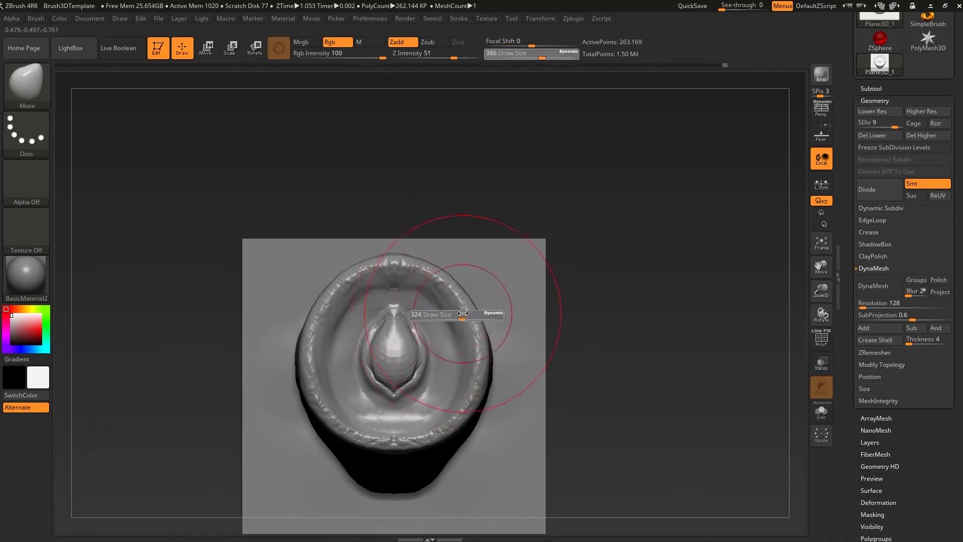
drag(426, 271, 430, 258)
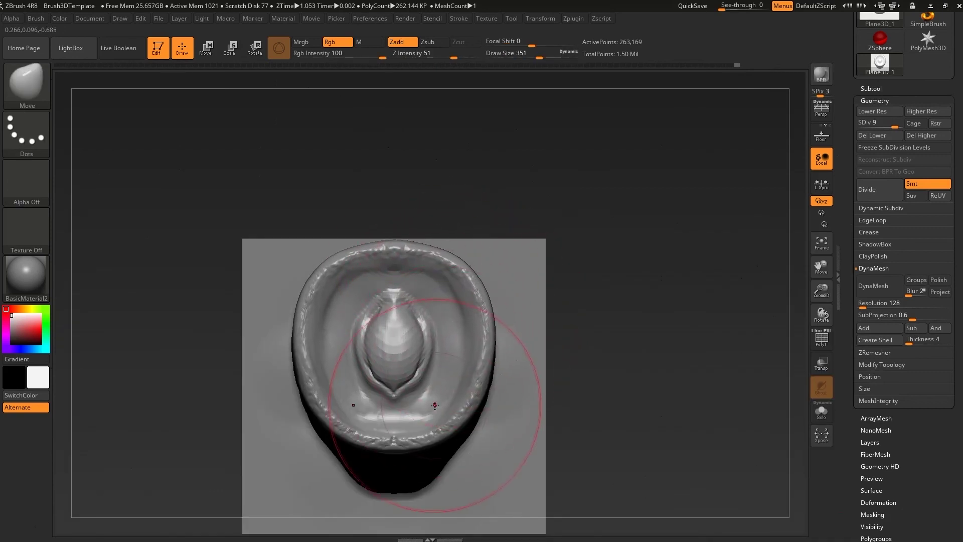
mouse_move(441, 430)
right_down()
mouse_move(644, 352)
mouse_move(527, 281)
right_up()
key(d)
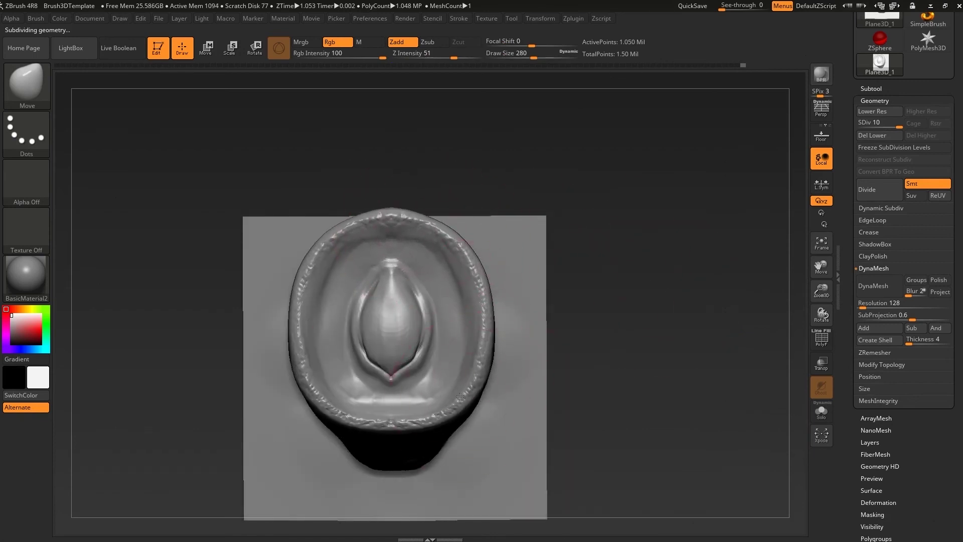
- Reduce the brush size to about 177, then 124, while orbiting the sculpt
mouse_move(675, 397)
right_down()
mouse_move(684, 343)
mouse_move(416, 402)
right_up()
key(s)
drag(416, 394, 405, 393)
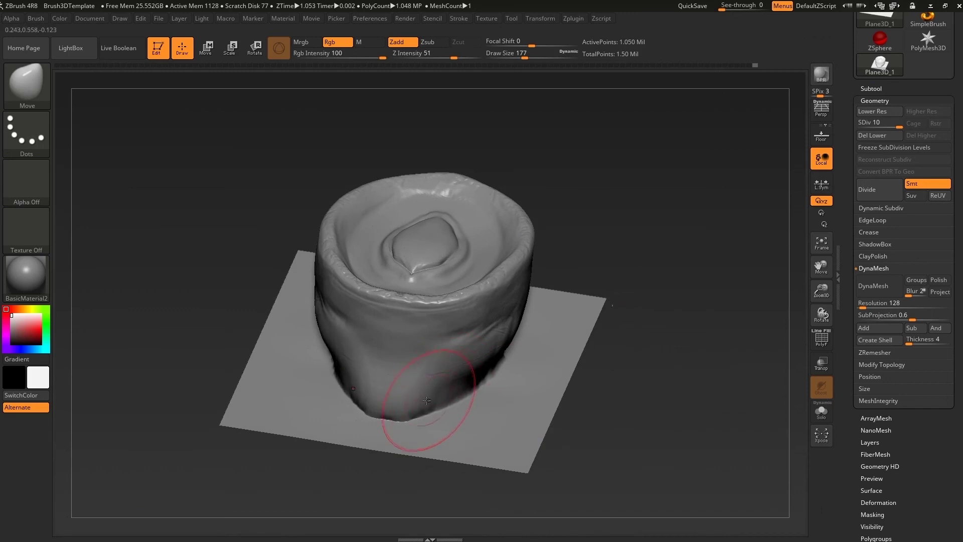
right_drag(425, 367, 416, 367)
mouse_move(416, 409)
right_down()
mouse_move(431, 429)
mouse_move(331, 208)
right_up()
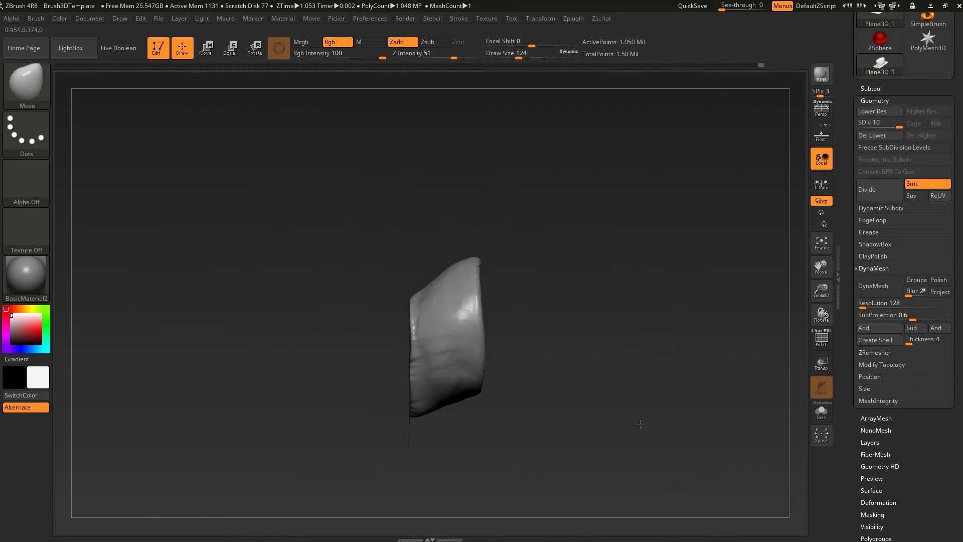
- Snap to a side view, mask around the sculpt's base and bring up the Deformation options
ctrl+drag(343, 188, 400, 482)
ctrl+drag(551, 467, 413, 226)
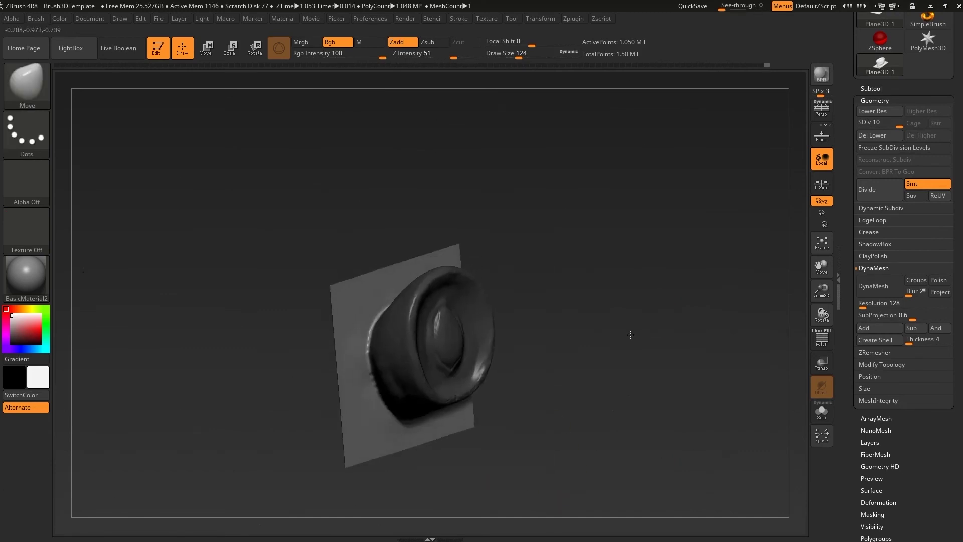
right_drag(417, 230, 441, 340)
scroll(915, 440, down, 3)
click(915, 440)
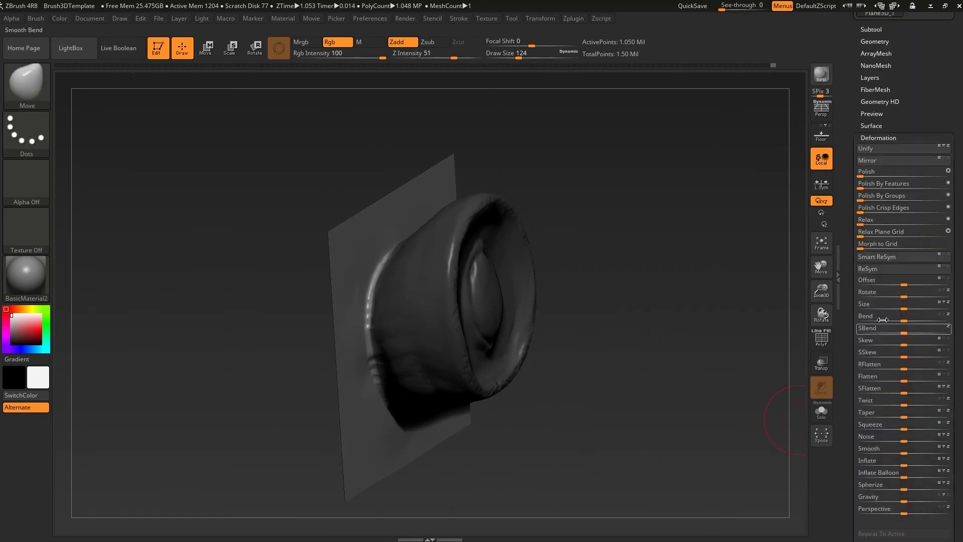
- Flatten the sculpt partway toward the plane with a Deformation amount of 30
drag(862, 245, 881, 246)
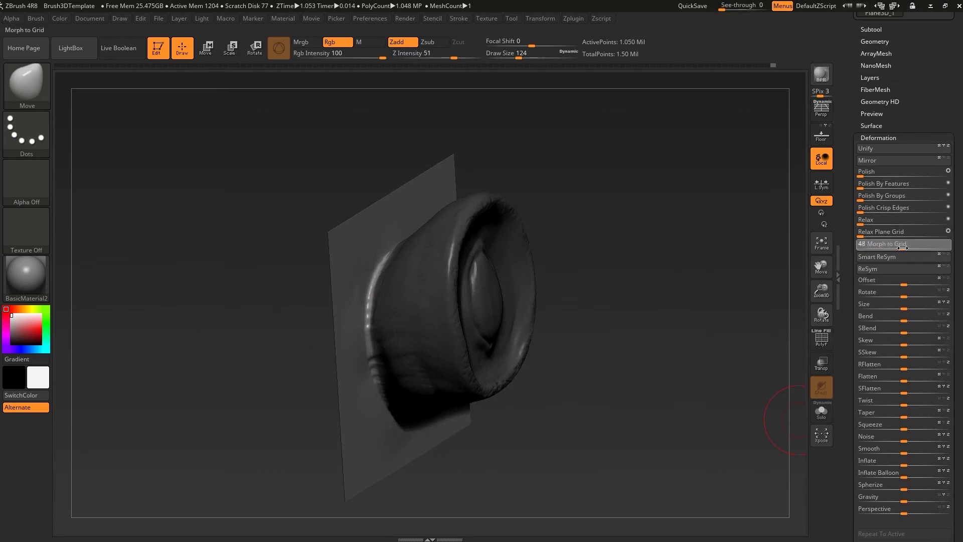
drag(922, 248, 924, 246)
click(889, 246)
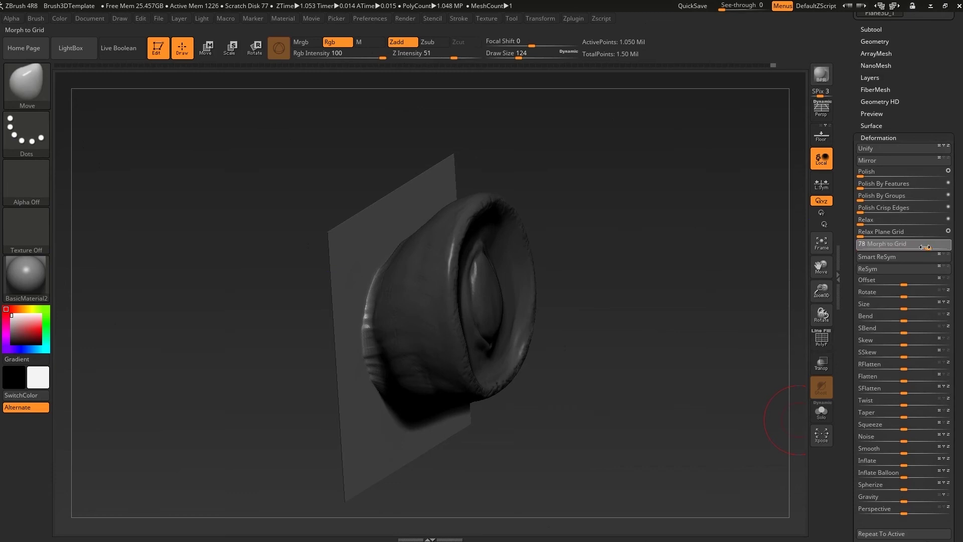
mouse_move(381, 312)
shift+mouse_down()
mouse_move(630, 310)
mouse_move(694, 337)
shift+mouse_up()
- Lift the central bulge's lower tip with an enlarged Move brush and check it from the side
key(b)
key(m)
key(v)
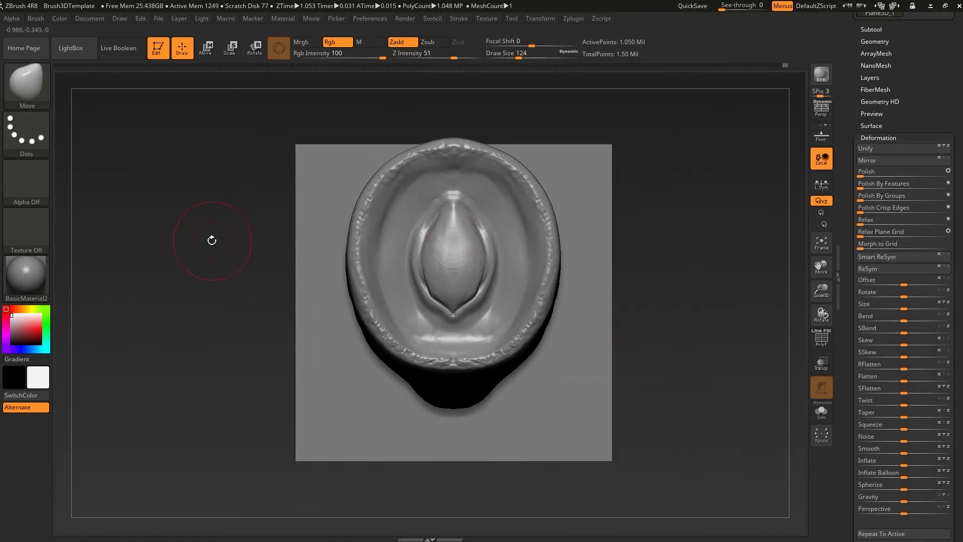
key(s)
drag(436, 214, 458, 213)
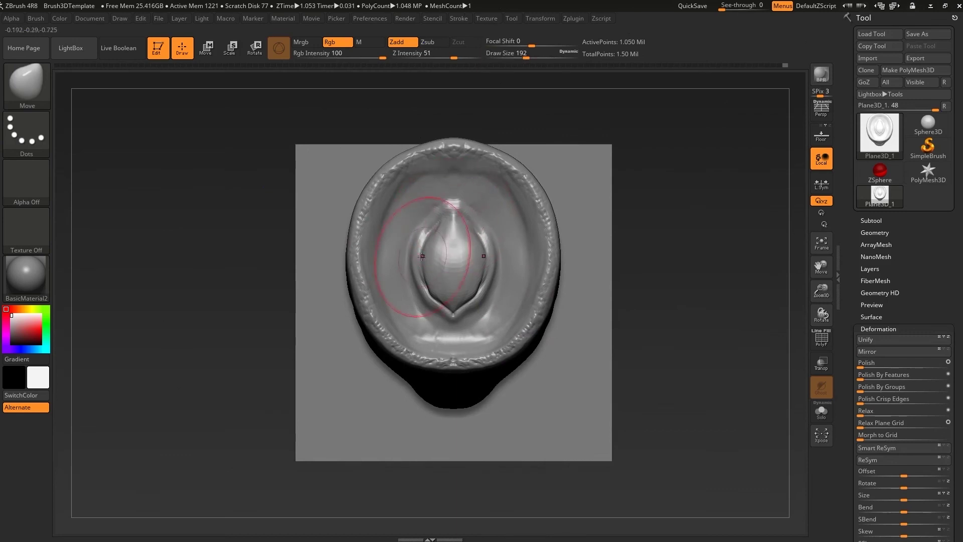
drag(454, 331, 454, 313)
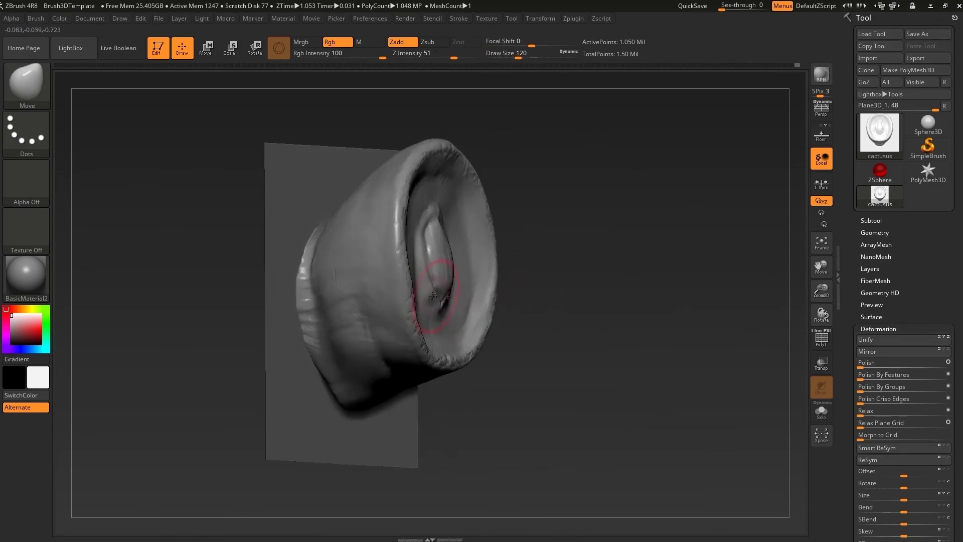
mouse_move(655, 298)
mouse_down()
mouse_move(660, 327)
mouse_move(646, 347)
mouse_move(662, 323)
mouse_up()
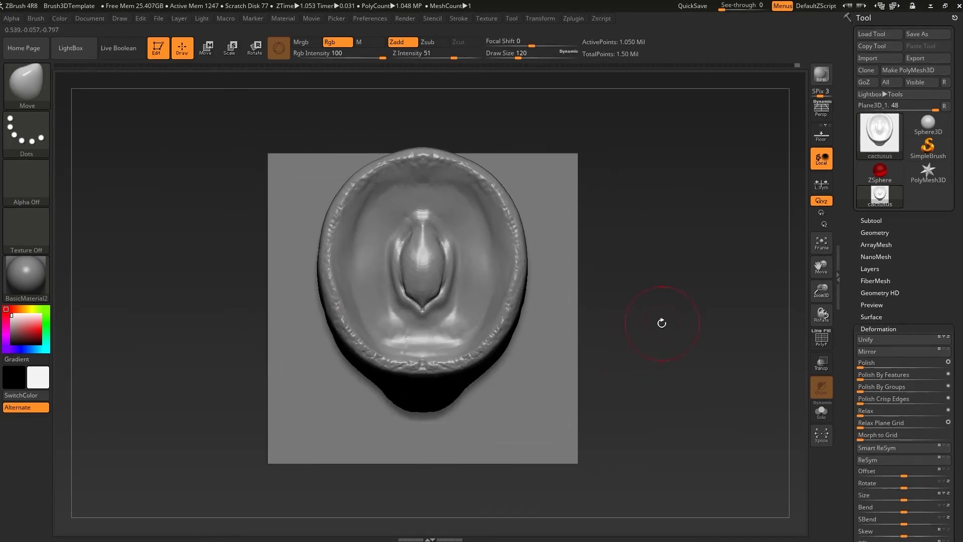
- Select the Chisel brush and dock the Brush palette beside the canvas
key(b)
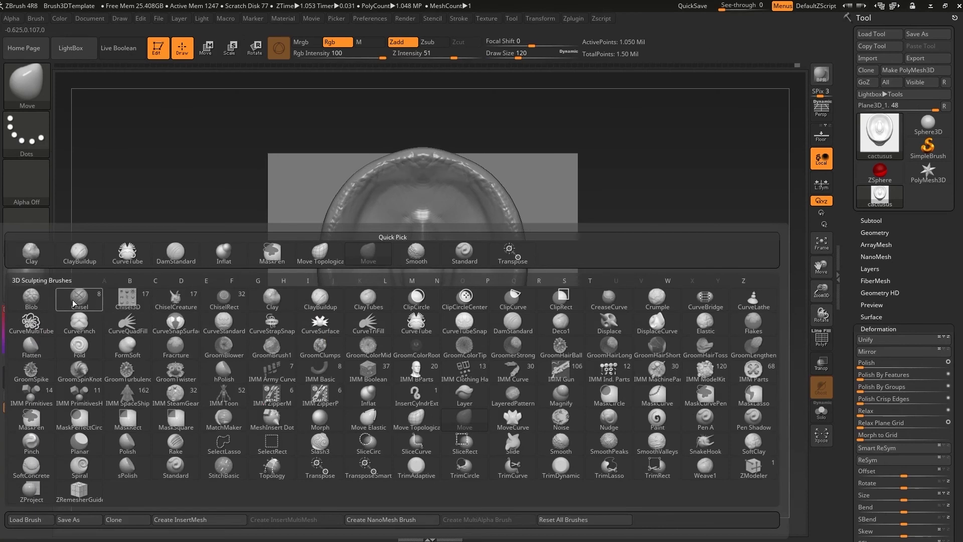
click(75, 301)
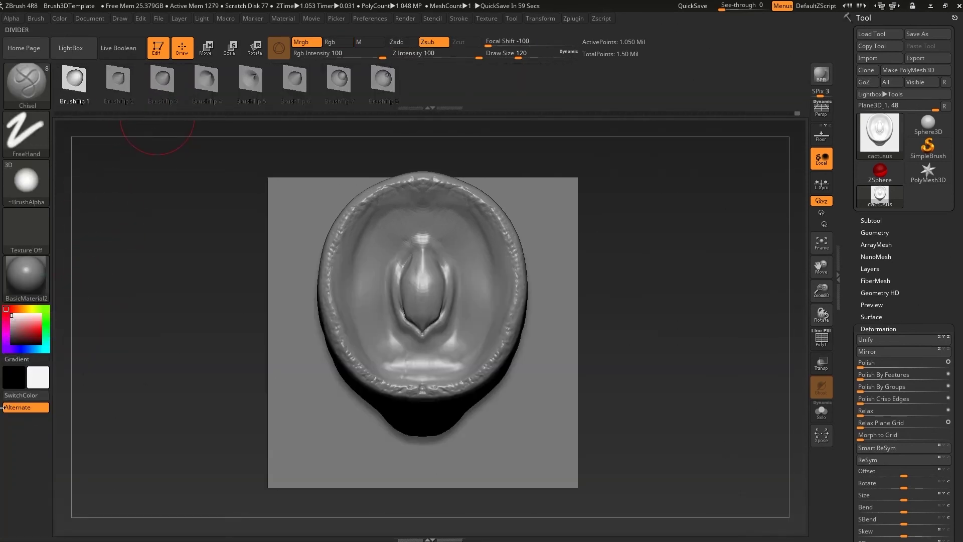
click(37, 215)
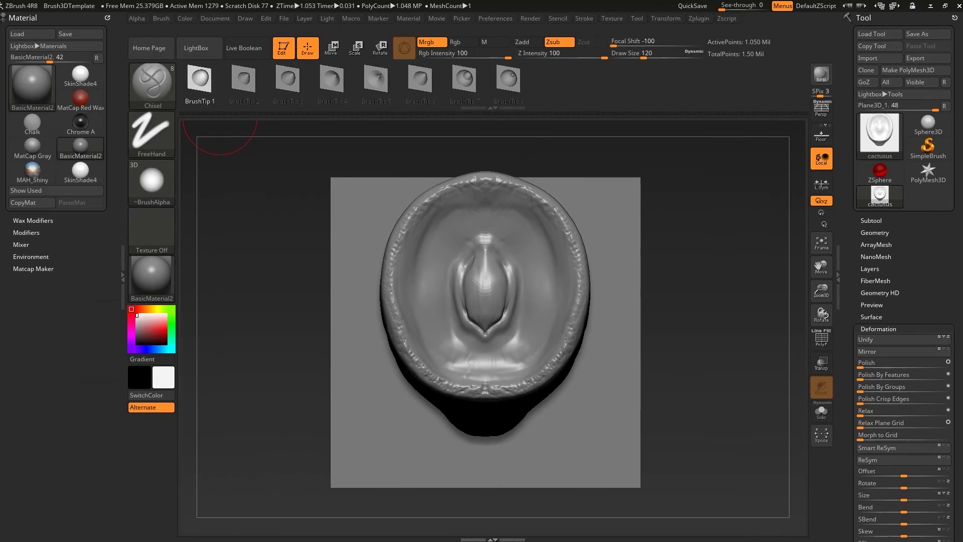
click(27, 18)
click(161, 19)
drag(133, 43, 70, 134)
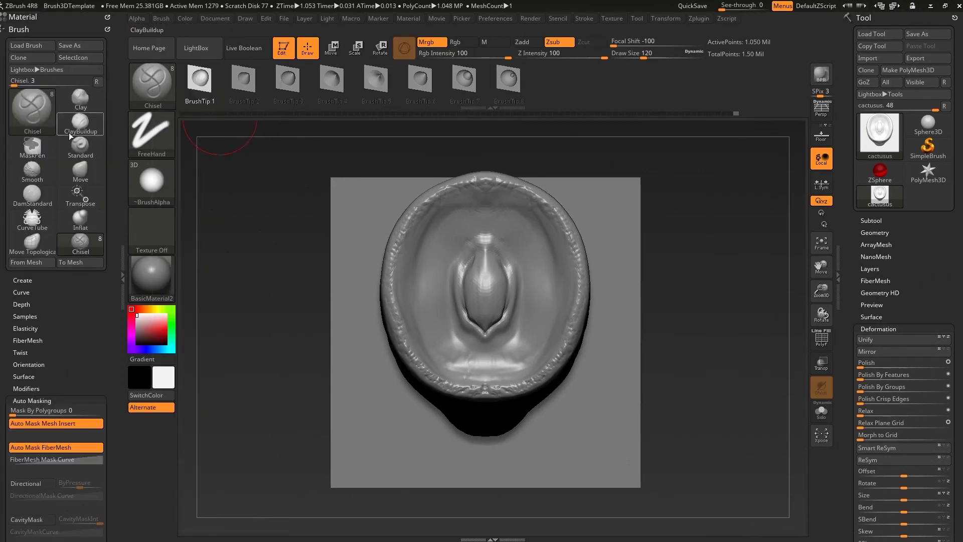
scroll(74, 316, down, 1)
click(75, 235)
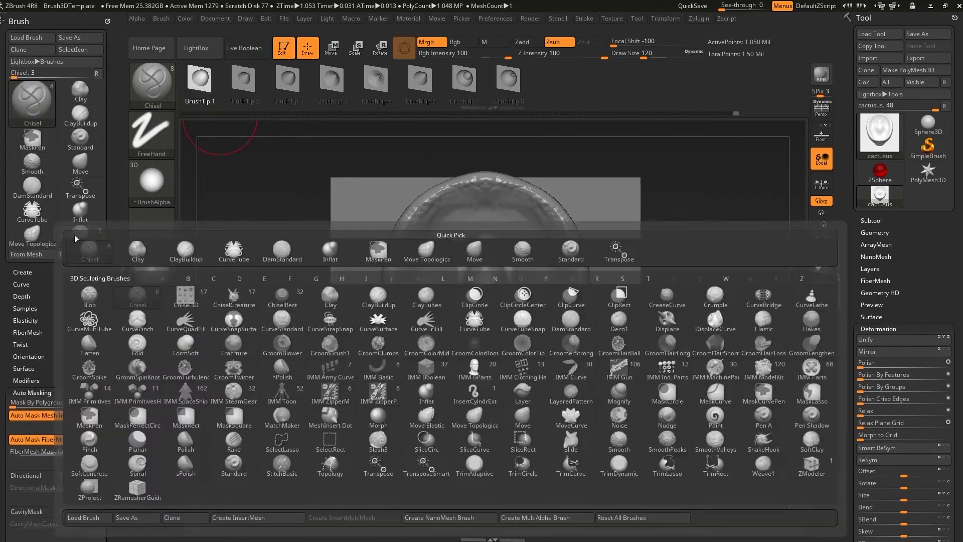
- Clone Chisel as OCTUPUS, build it From Mesh with perspective on, then make the octopus active
click(34, 51)
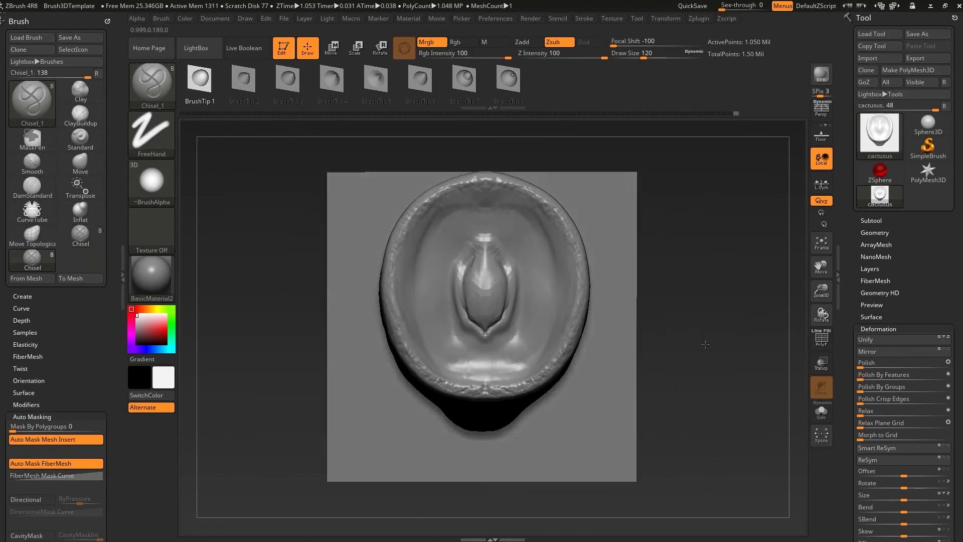
click(820, 114)
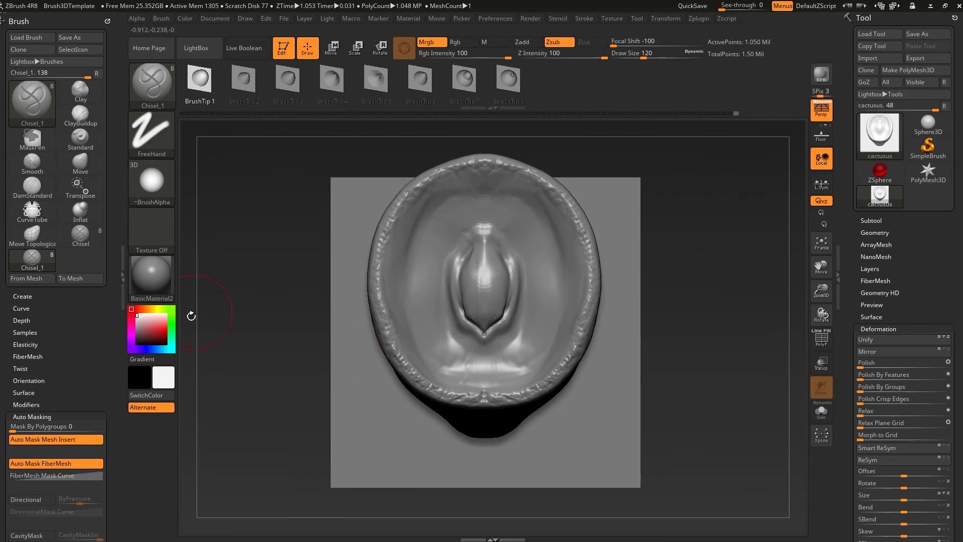
click(32, 279)
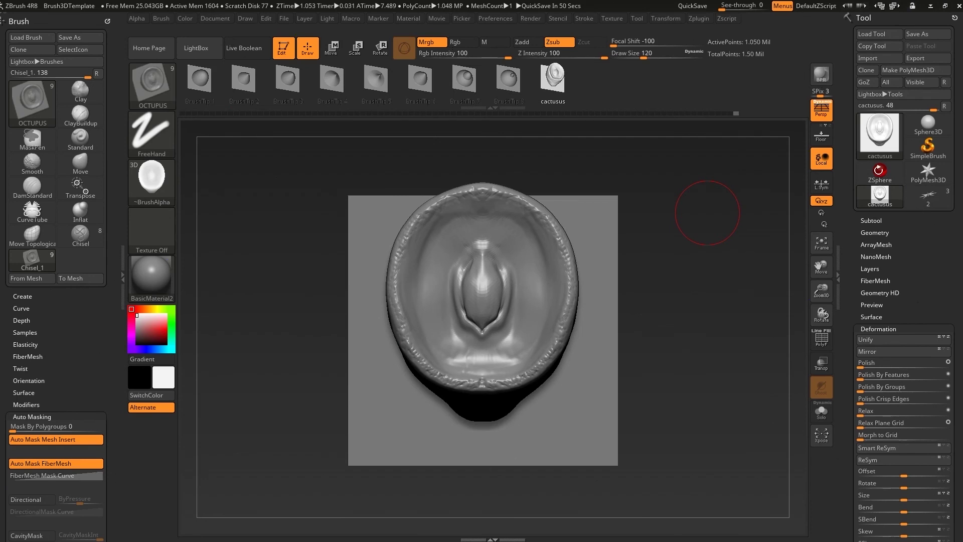
drag(611, 299, 742, 267)
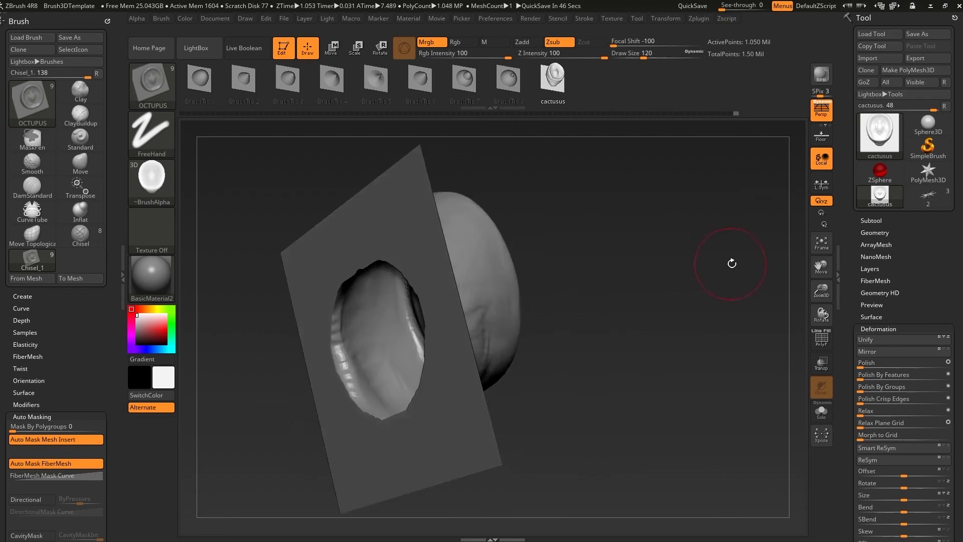
click(928, 195)
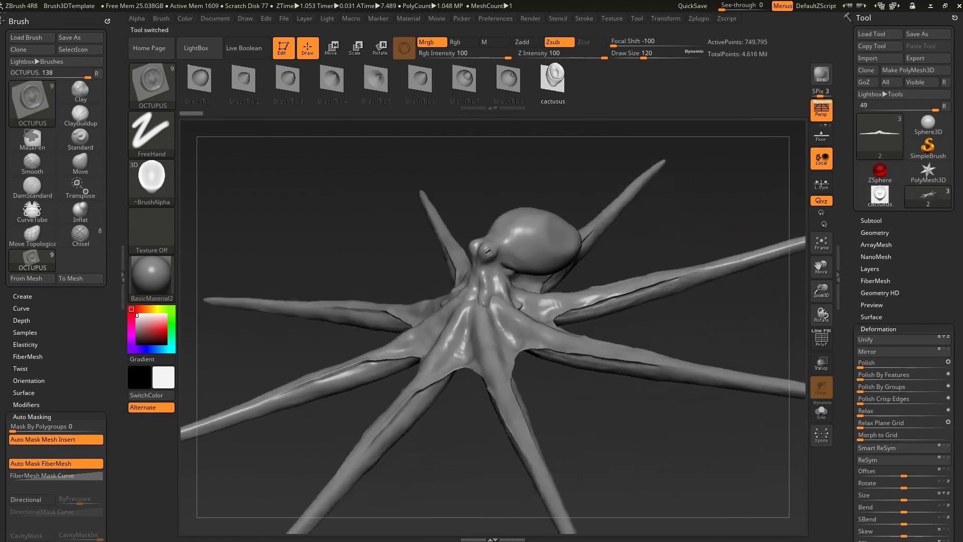
- Set the DragRect stroke, turn off Mrgb and stamp suckers near the tentacle hub
click(118, 266)
click(26, 133)
click(135, 141)
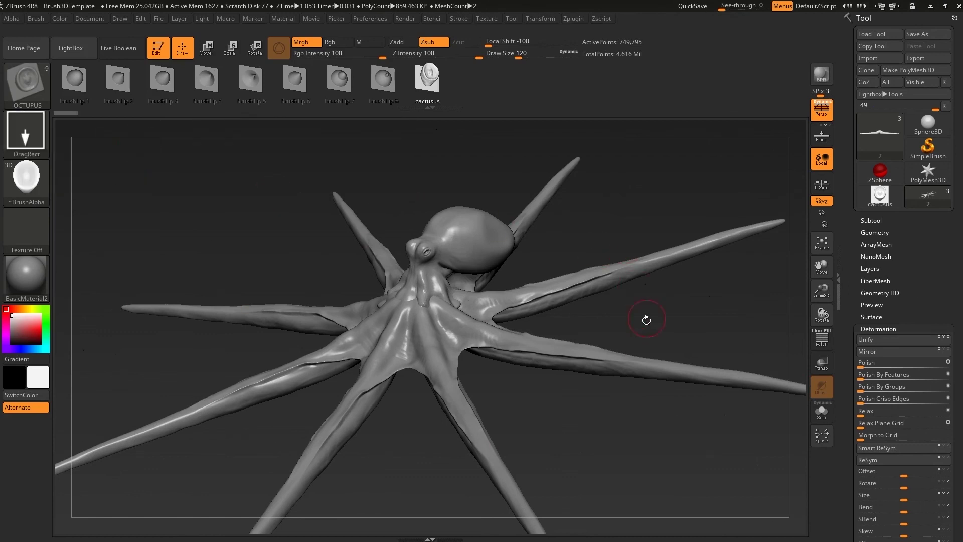
mouse_move(646, 320)
mouse_down()
mouse_move(485, 296)
mouse_move(473, 247)
mouse_move(438, 275)
mouse_up()
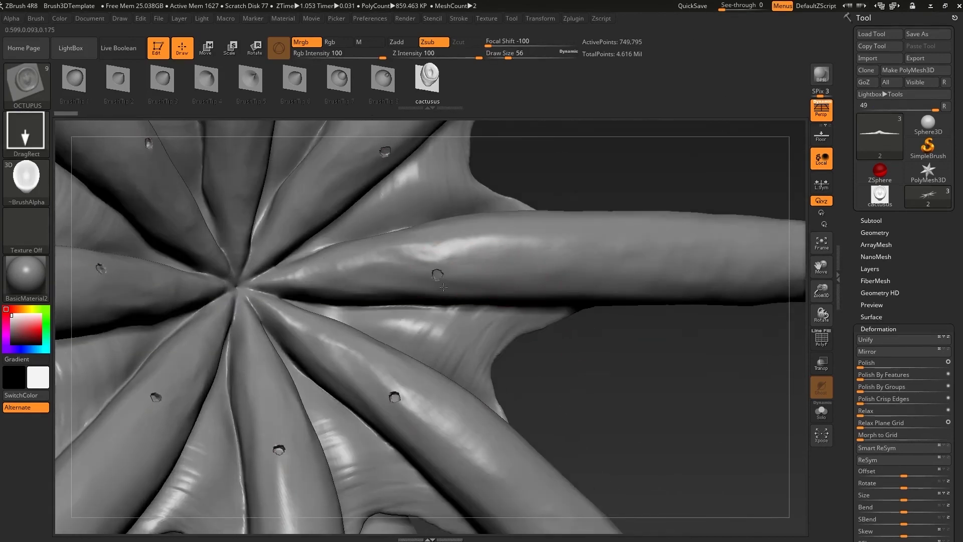
click(312, 44)
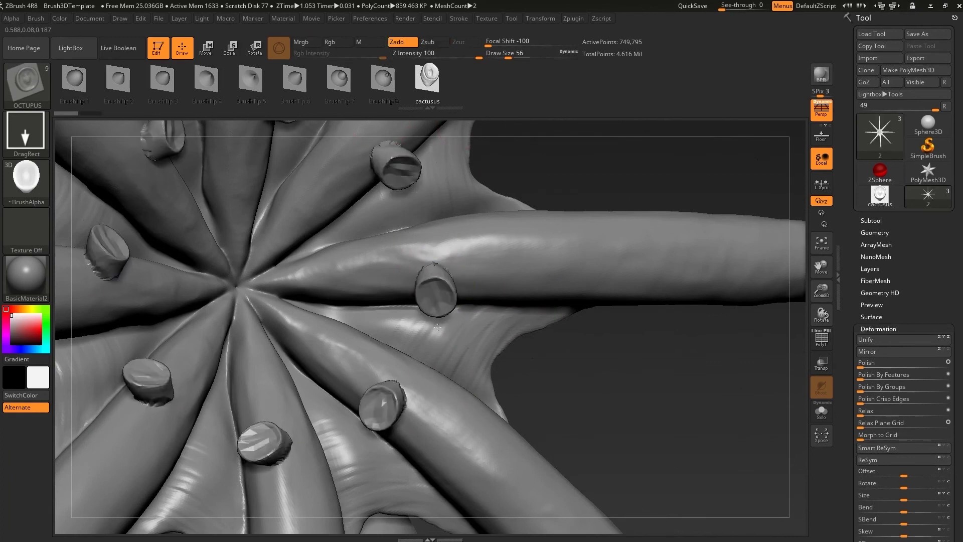
drag(523, 339, 469, 222)
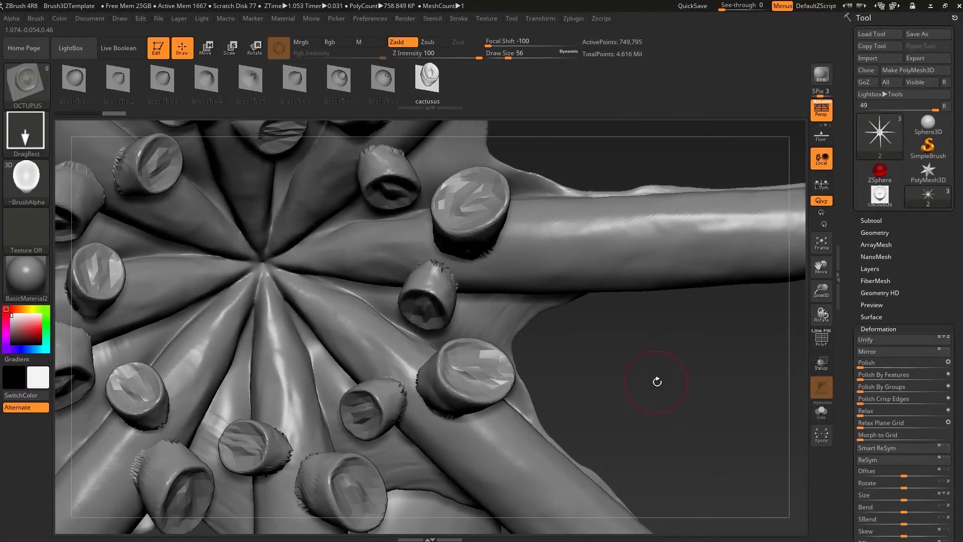
- Frame the octopus, drop to the lowest subdivision level and Divide it in Geometry
key(f)
mouse_move(655, 383)
mouse_down()
mouse_move(661, 317)
mouse_move(645, 393)
mouse_move(647, 381)
mouse_up()
drag(663, 169, 710, 165)
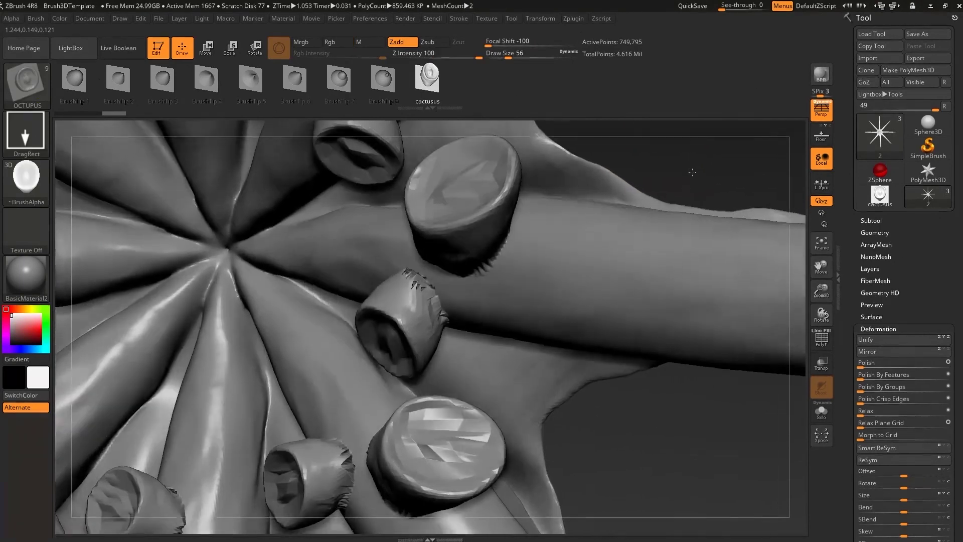
key(shift+d)
key(shift+d)
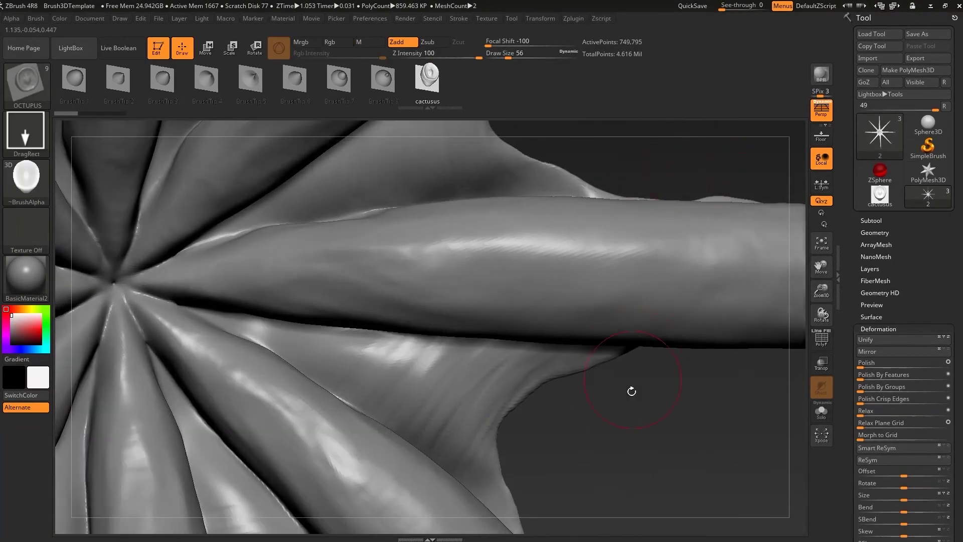
key(shift+d)
click(874, 232)
click(878, 325)
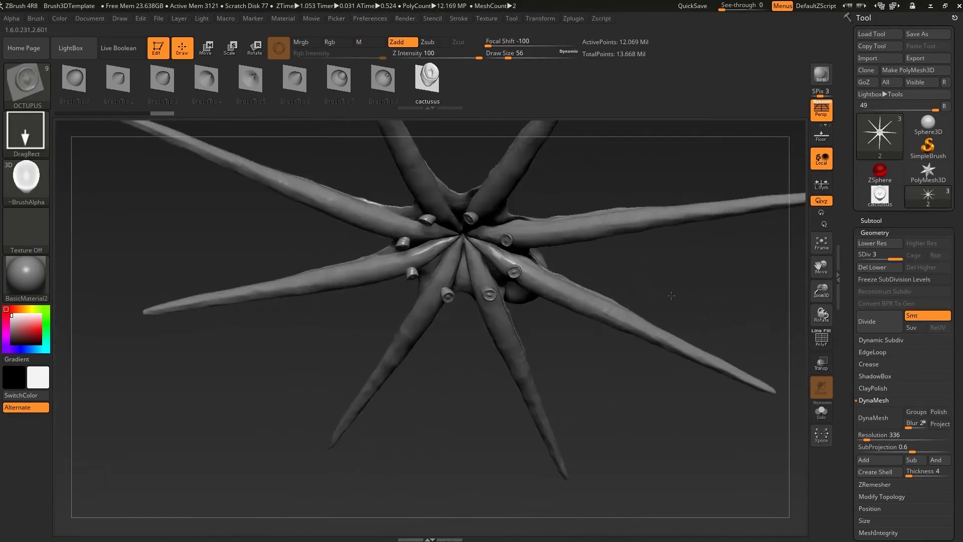
- Stamp more OCTUPUS suckers around the tentacle hub, undoing the unwanted results
mouse_move(671, 295)
mouse_down()
mouse_move(710, 202)
mouse_move(700, 236)
mouse_up()
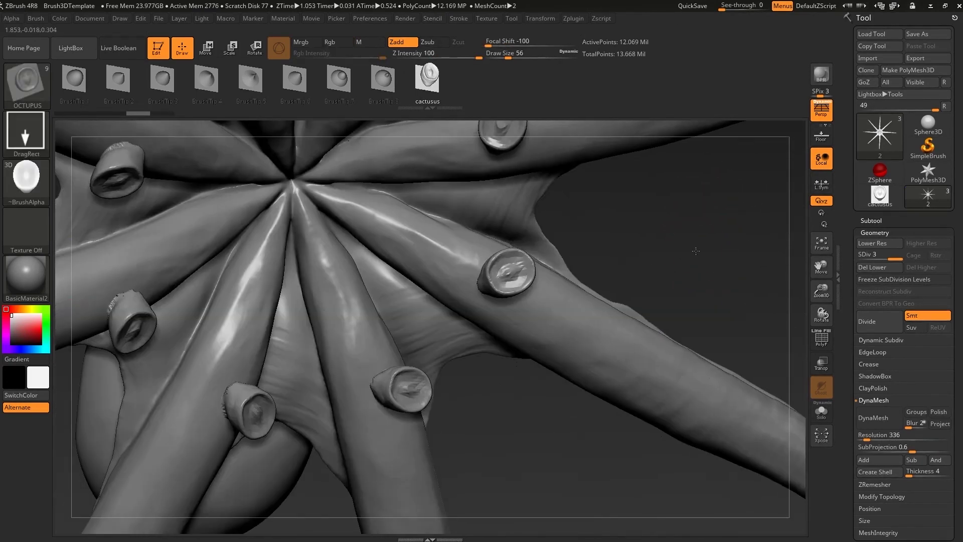
key(ctrl+z)
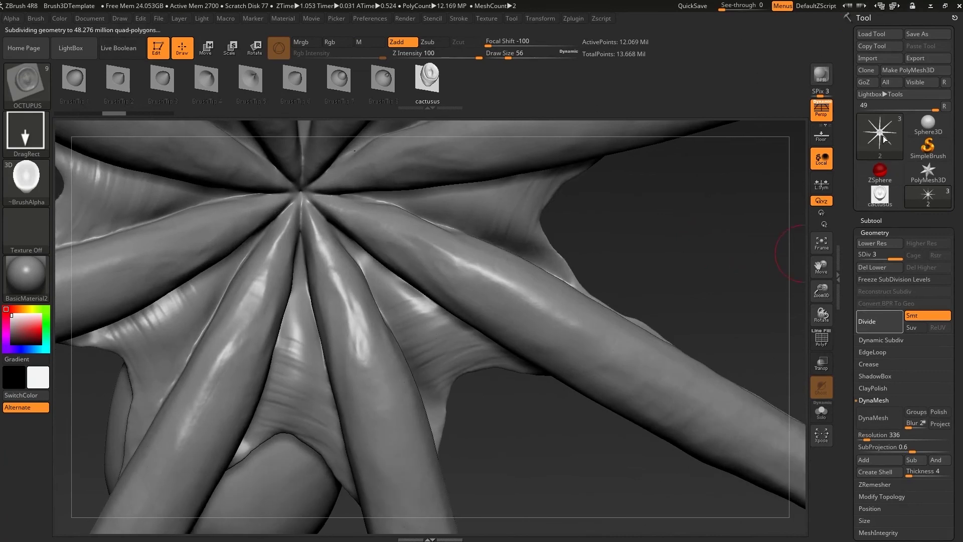
mouse_move(879, 134)
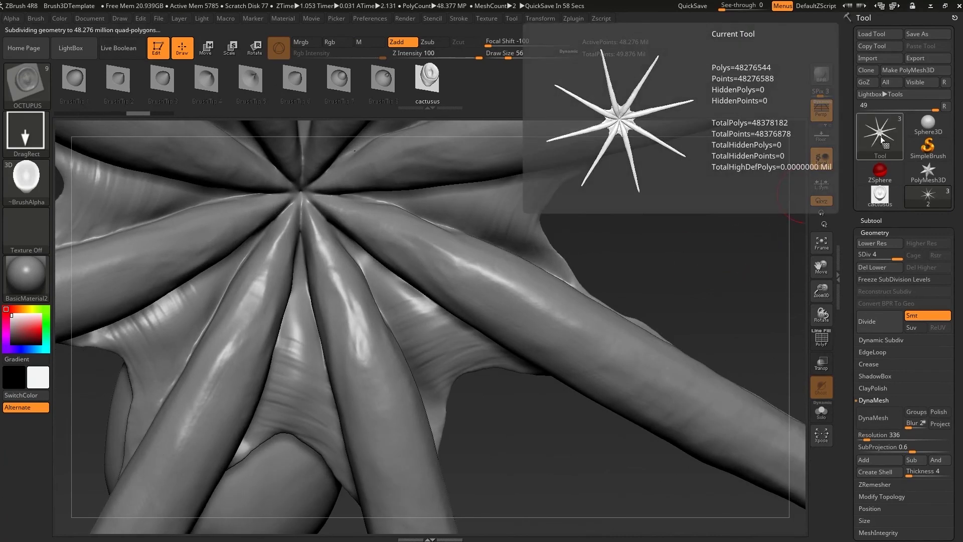
drag(662, 226, 454, 260)
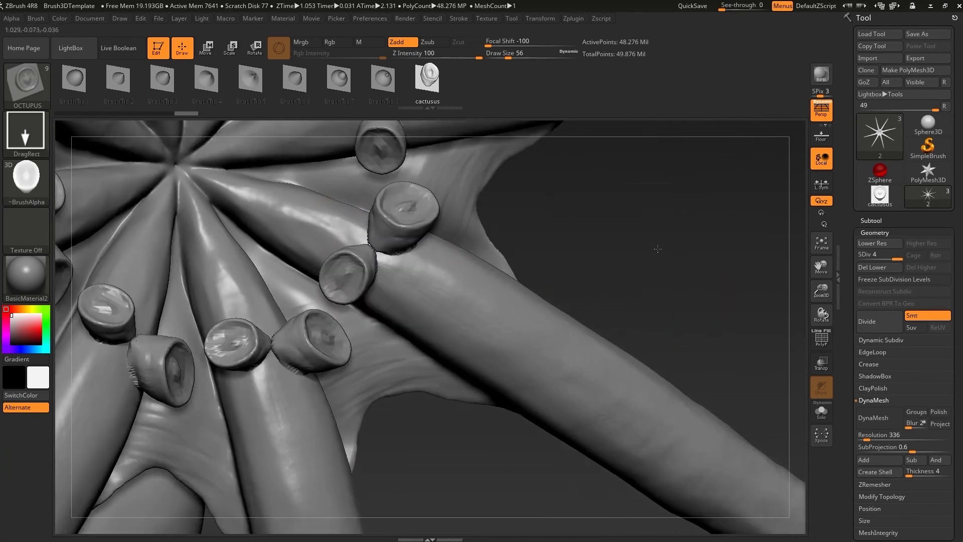
mouse_move(556, 297)
mouse_down()
mouse_move(651, 243)
mouse_move(239, 347)
mouse_up()
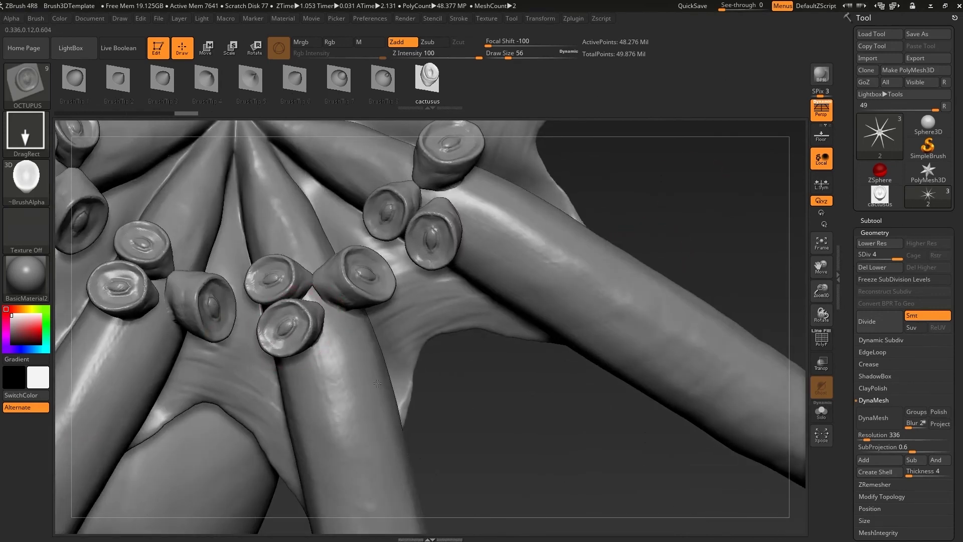
drag(515, 392, 342, 300)
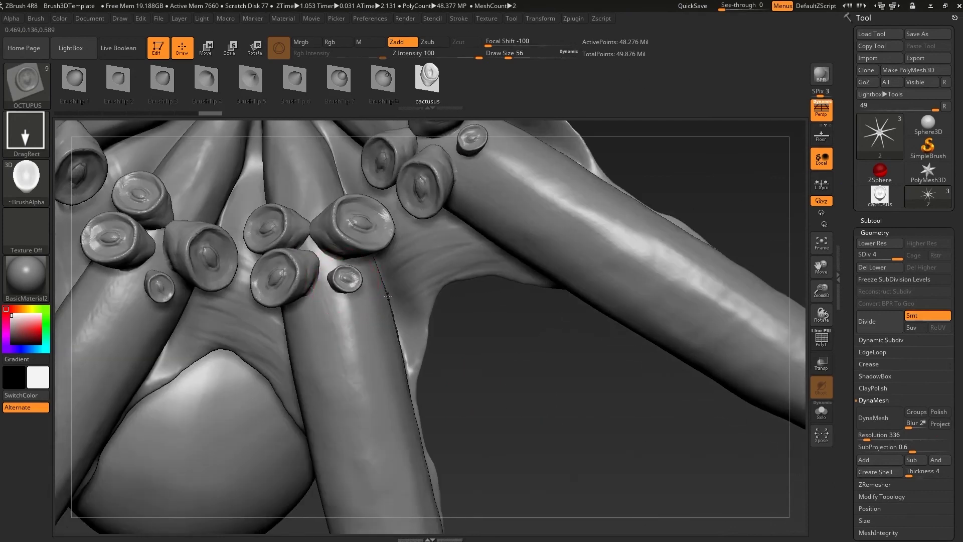
ctrl+drag(502, 381, 506, 385)
key(ctrl+z)
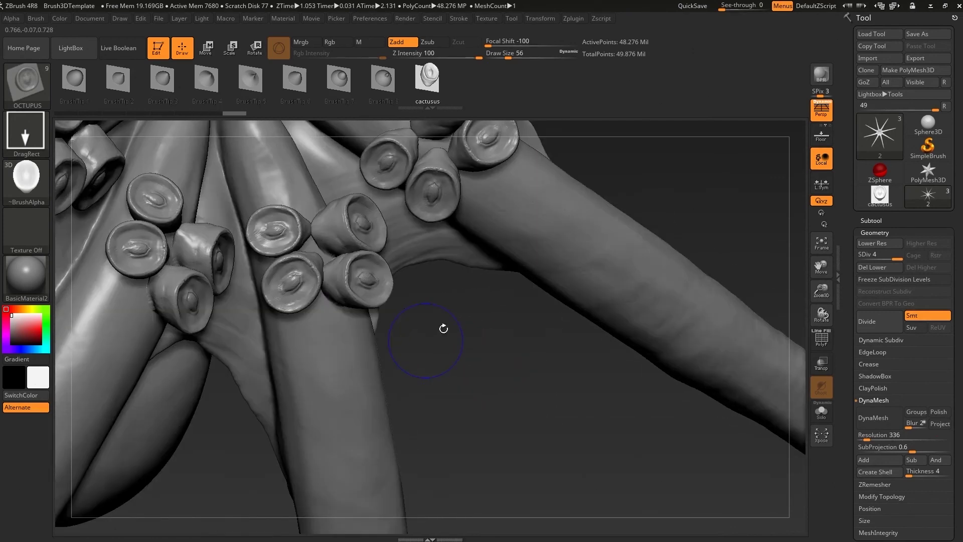
mouse_move(469, 340)
mouse_down()
mouse_move(482, 349)
mouse_move(374, 290)
mouse_up()
key(ctrl+z)
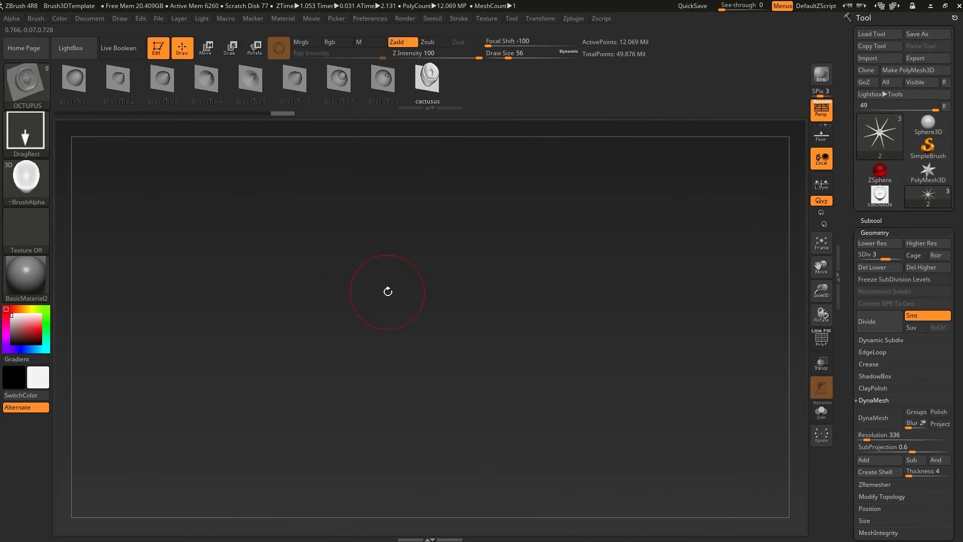
- Orbit back to the octopus underside, switch to the Smooth brush and zoom to the suckers
drag(456, 279, 326, 235)
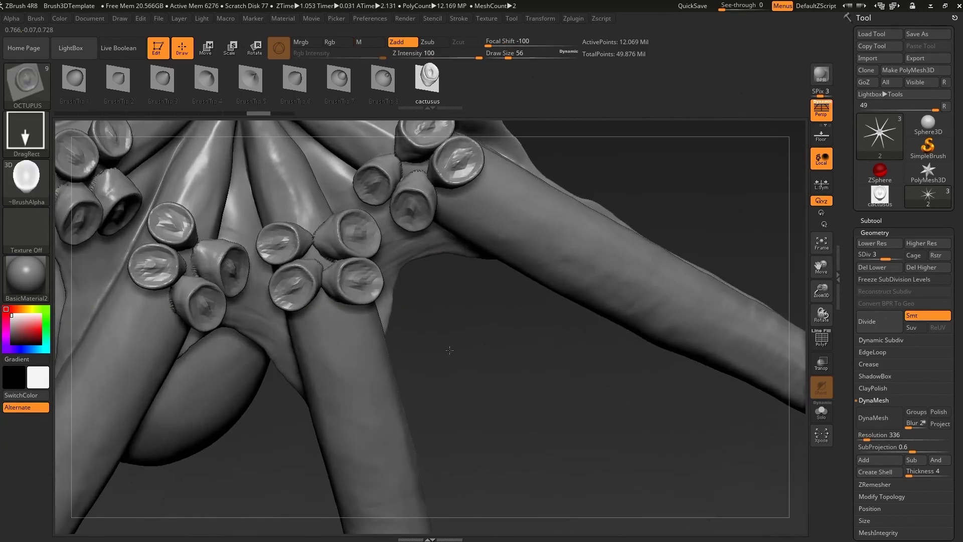
key(shift)
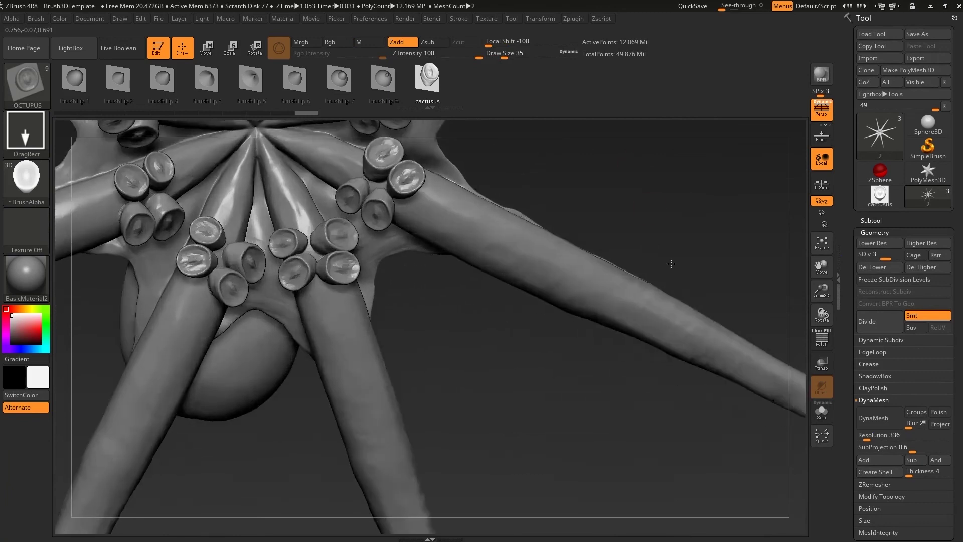
drag(507, 351, 476, 343)
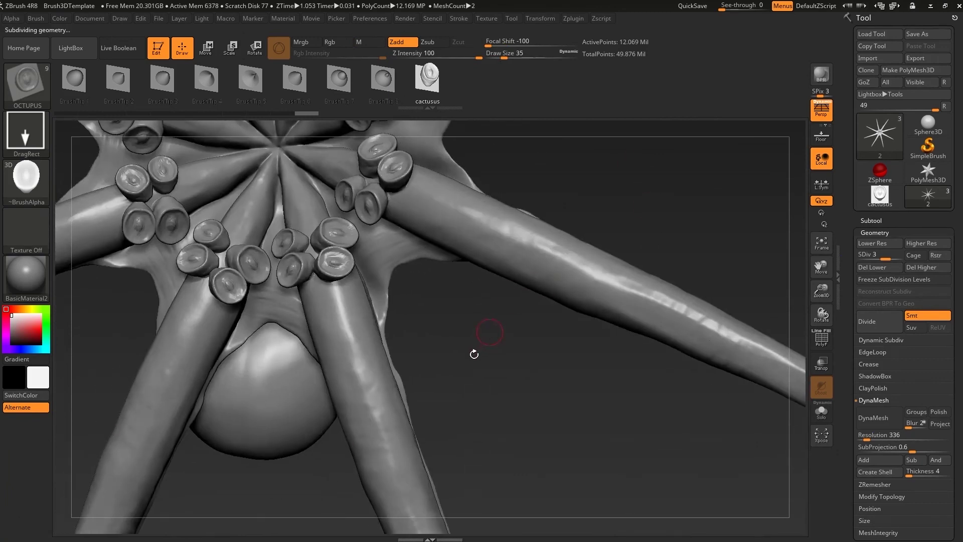